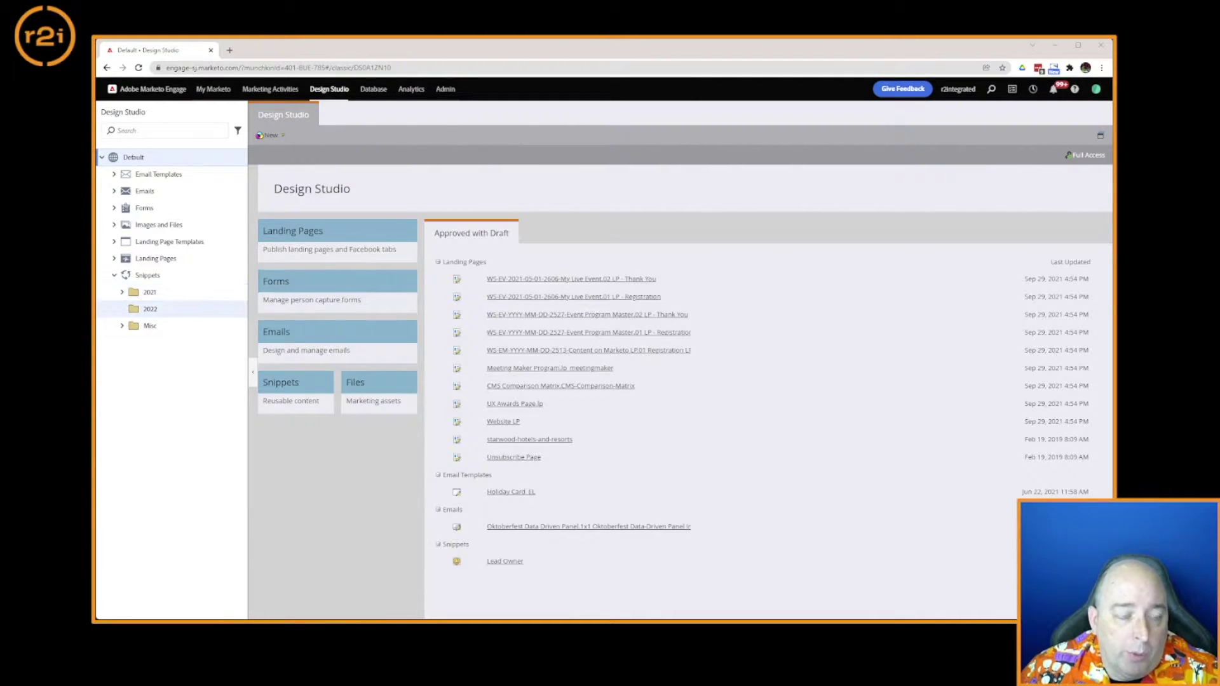
- Create a new snippet named footer-dynamic in the 2022 folder and open it in the editor
right_click(147, 310)
click(181, 323)
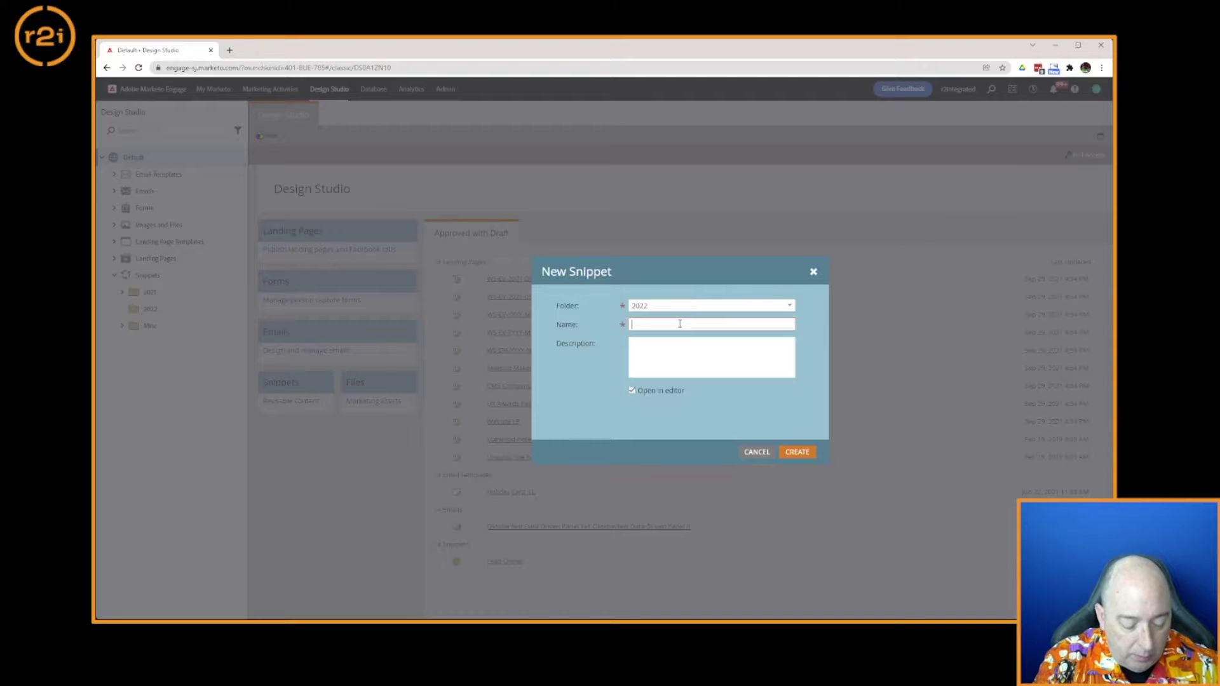
text(footer-)
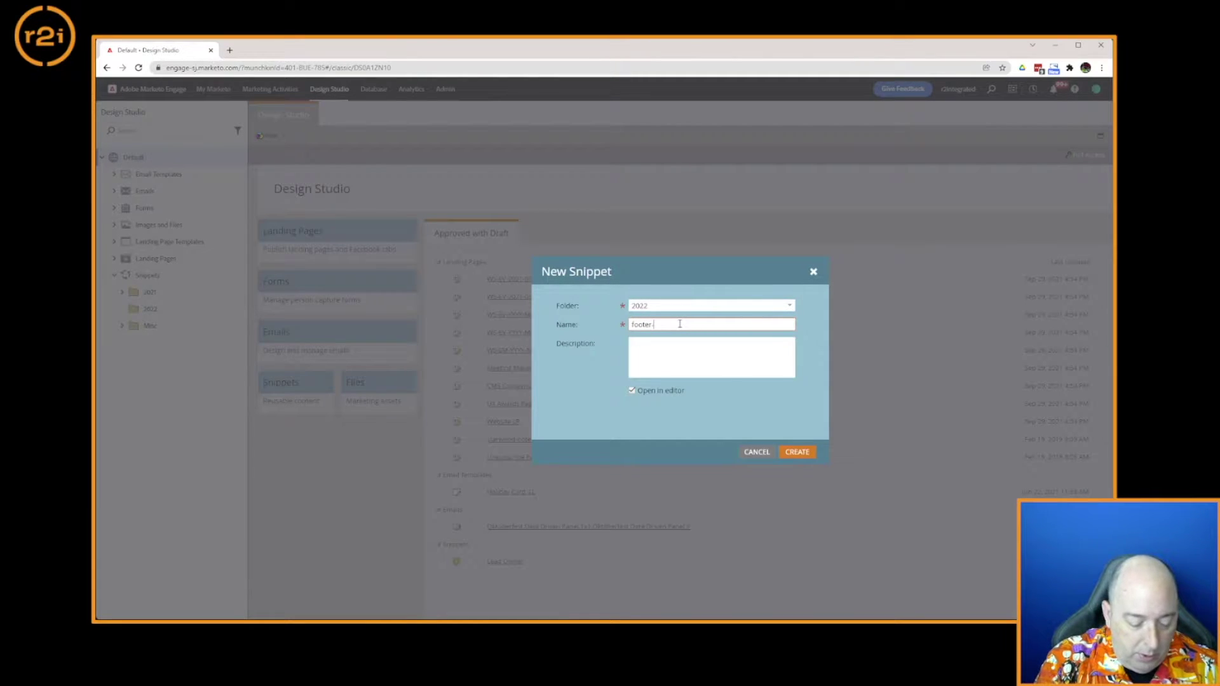
text(dynam)
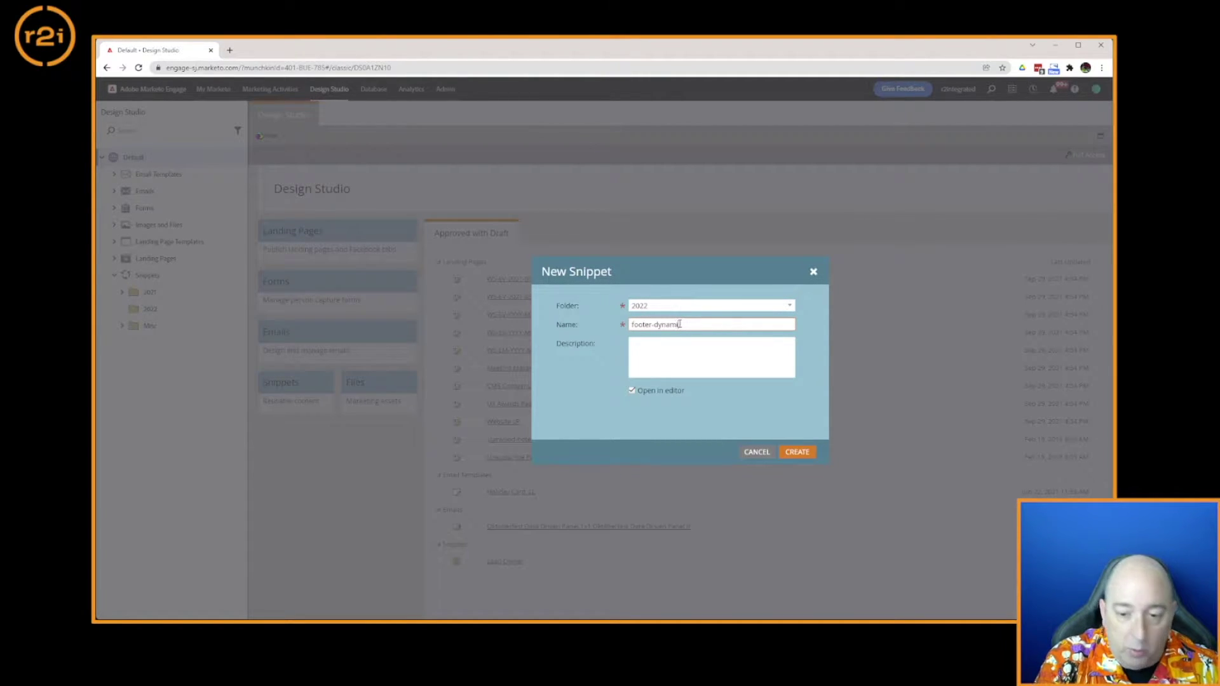
text(ic)
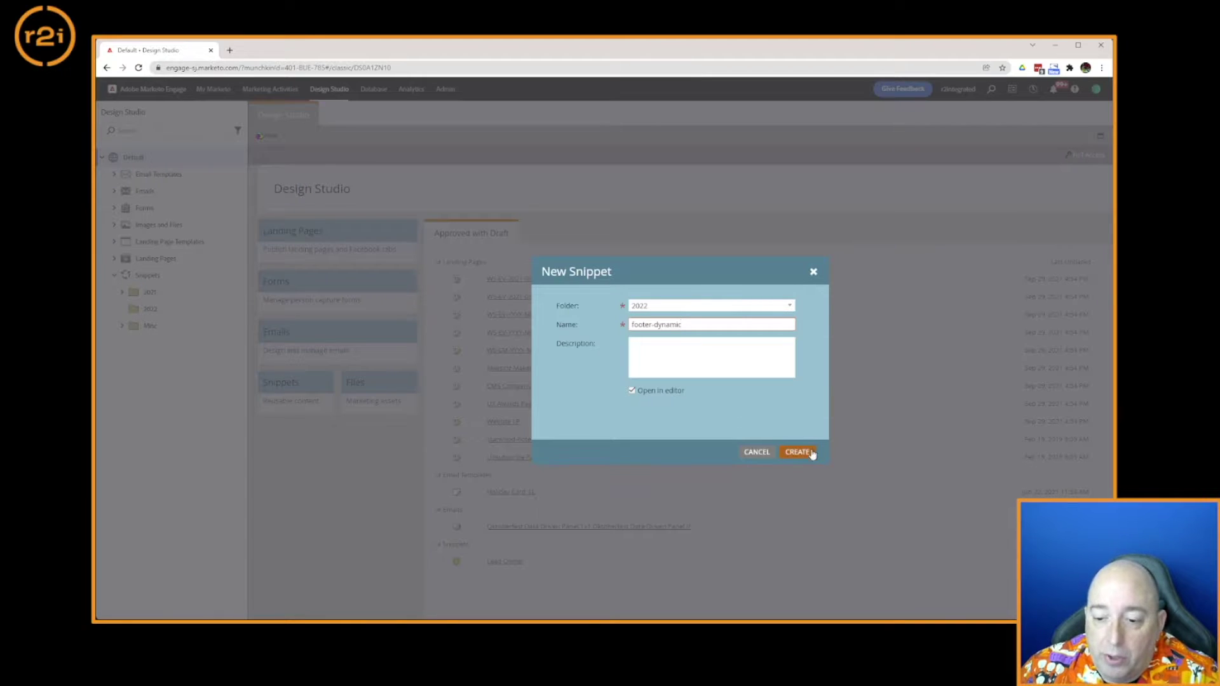
click(798, 452)
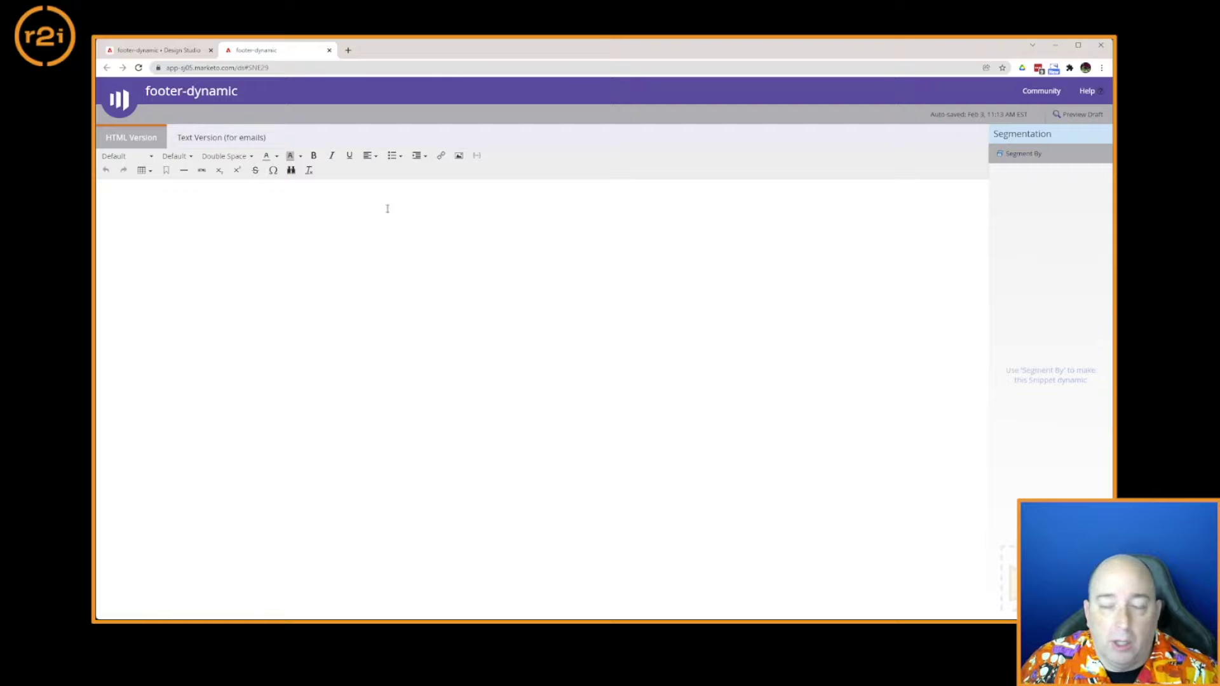
- Make the footer-dynamic snippet dynamic by segmenting it by Location
double_click(1054, 155)
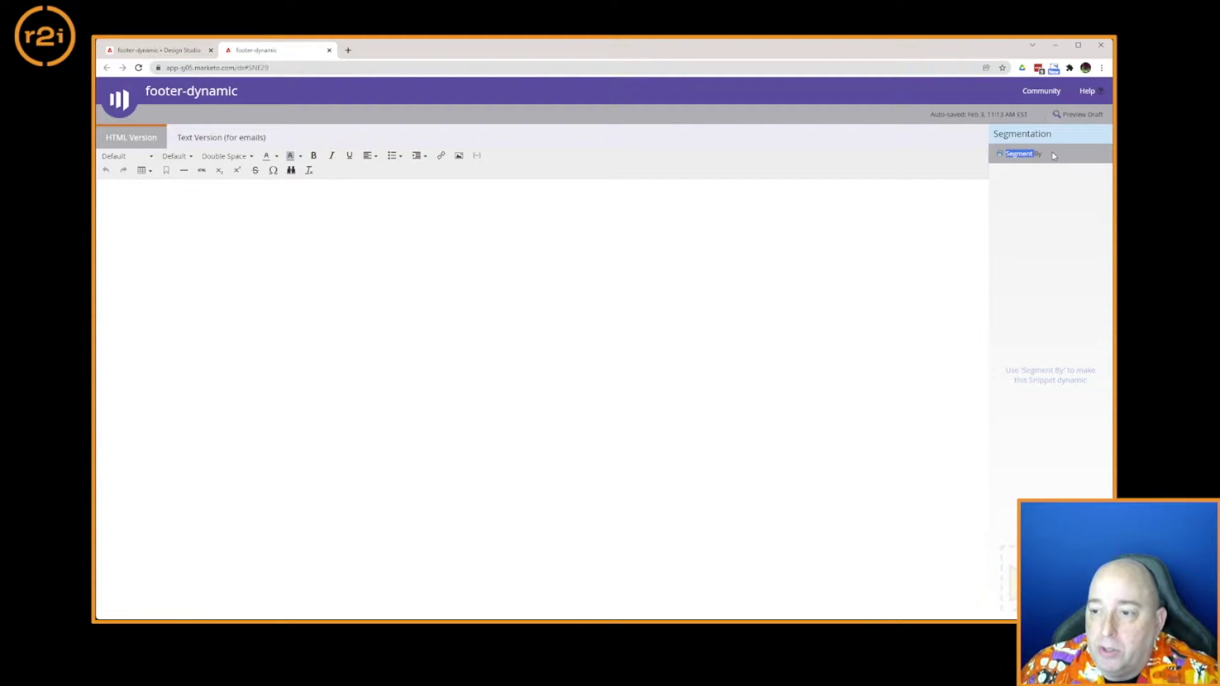
click(1053, 155)
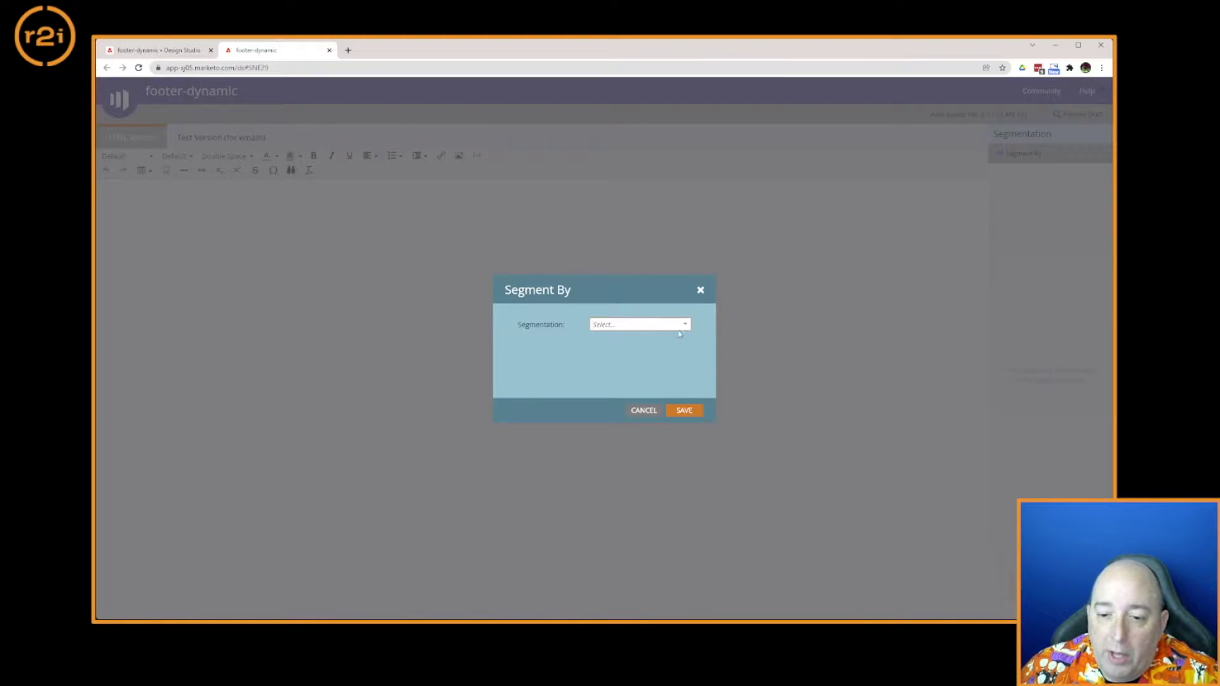
click(685, 325)
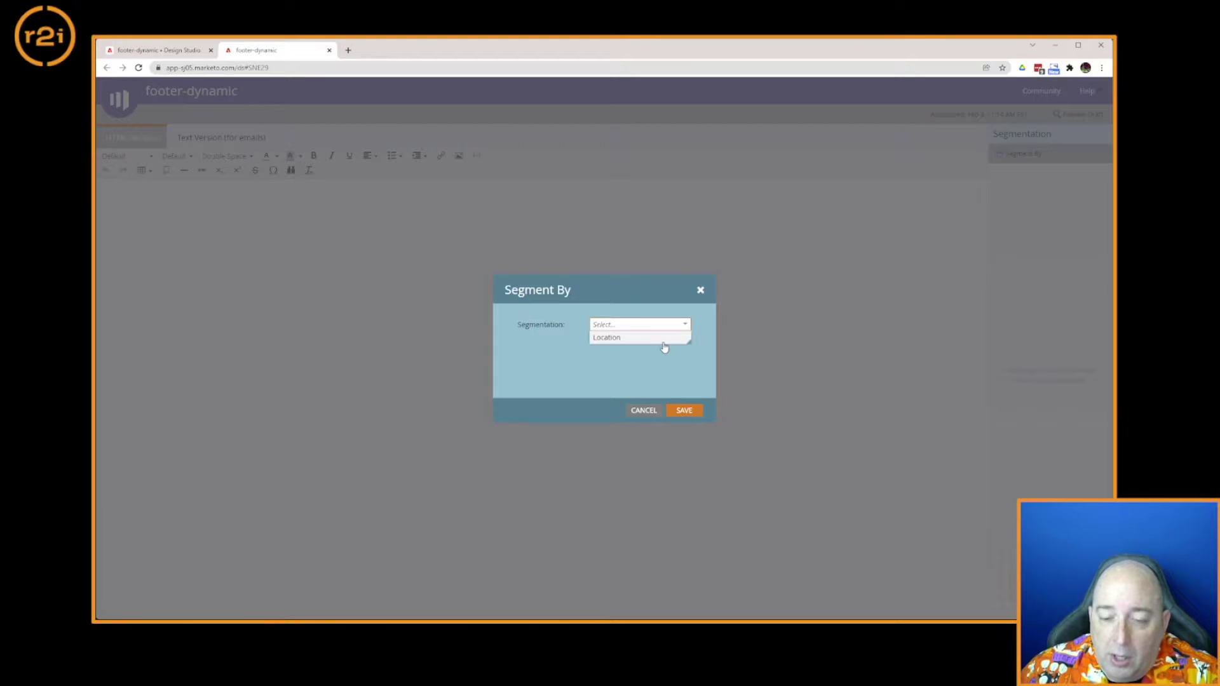
click(661, 341)
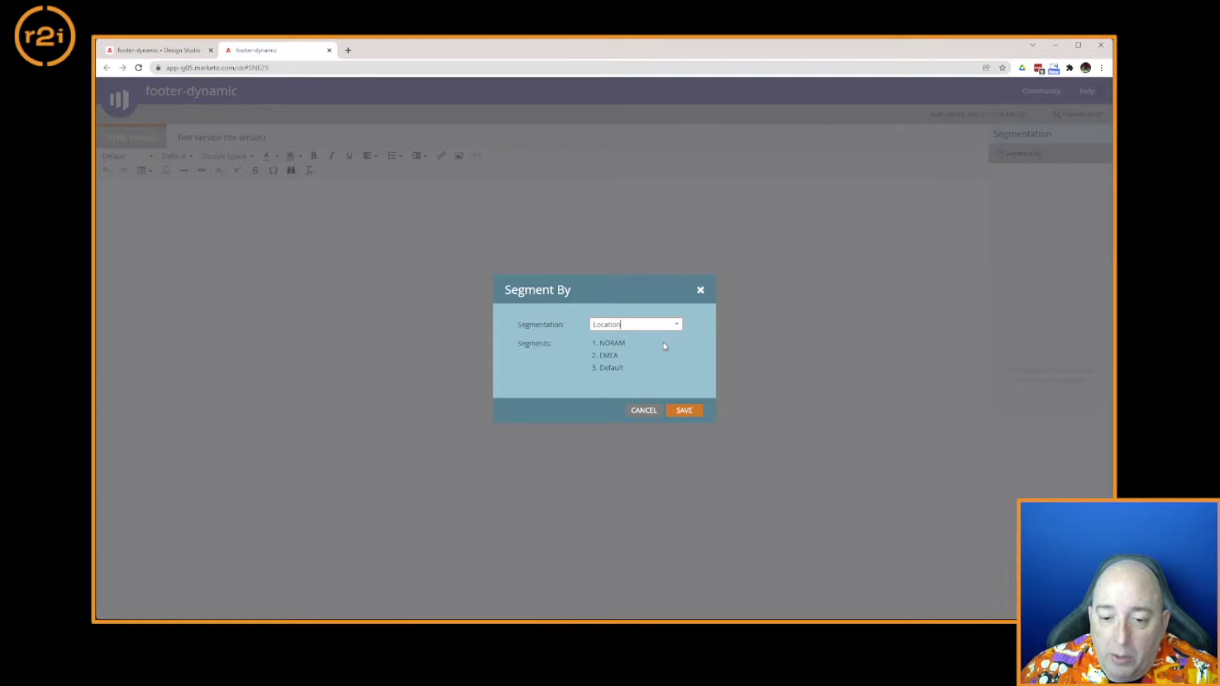
click(684, 411)
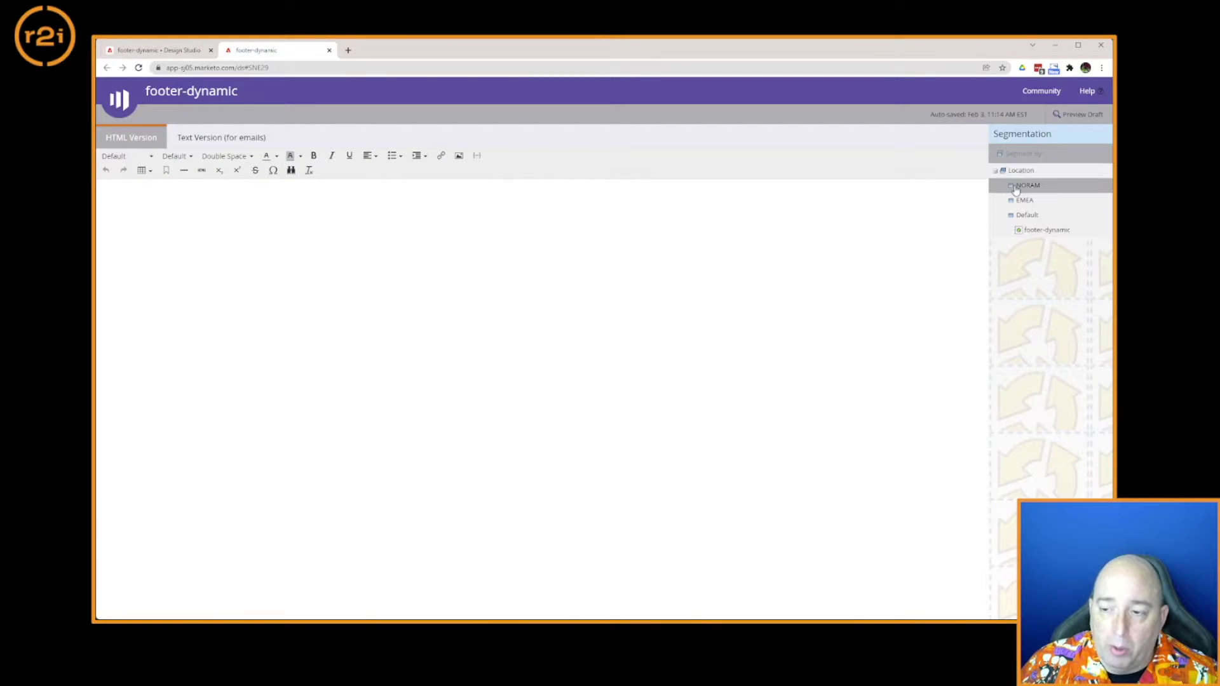
- Paste the copied footer HTML into the source of the Default segment's footer-dynamic content and apply it
click(1049, 232)
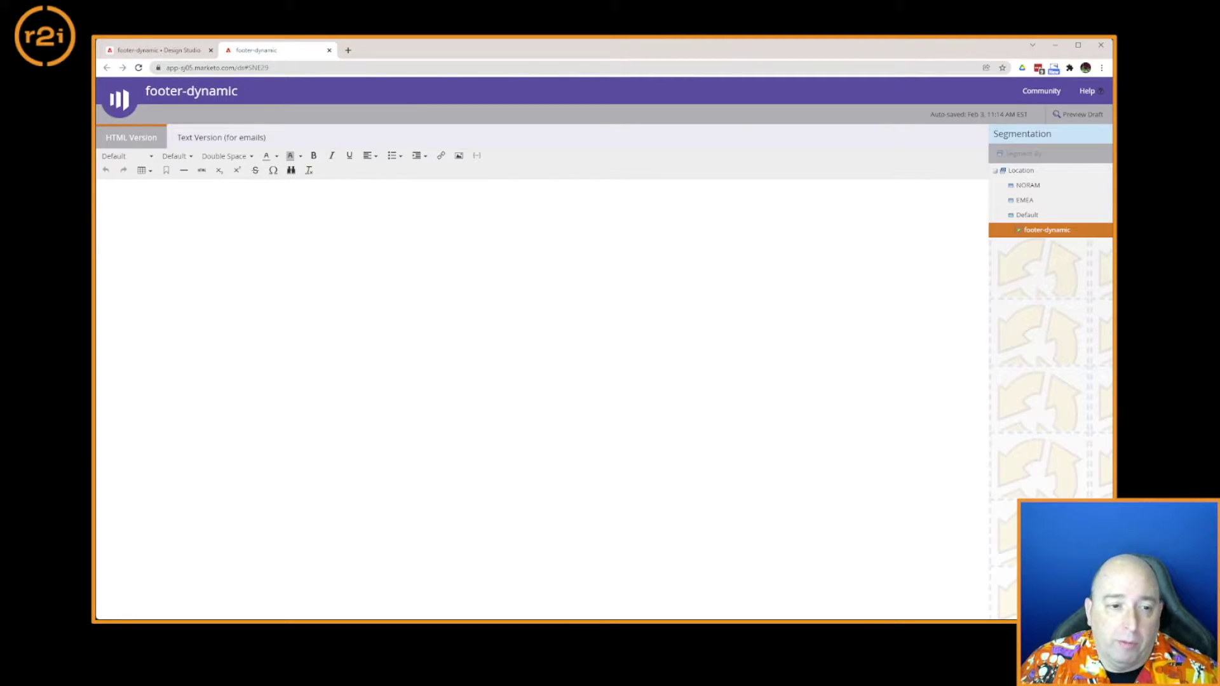
click(202, 171)
key(ctrl+v)
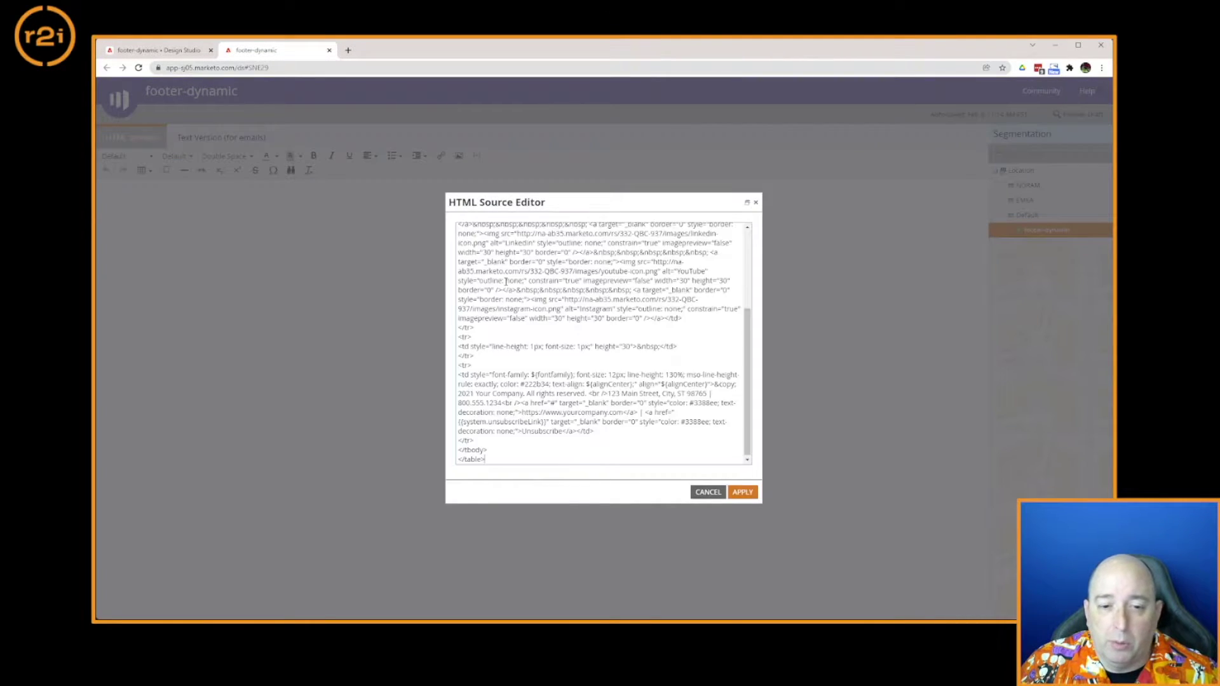
click(741, 493)
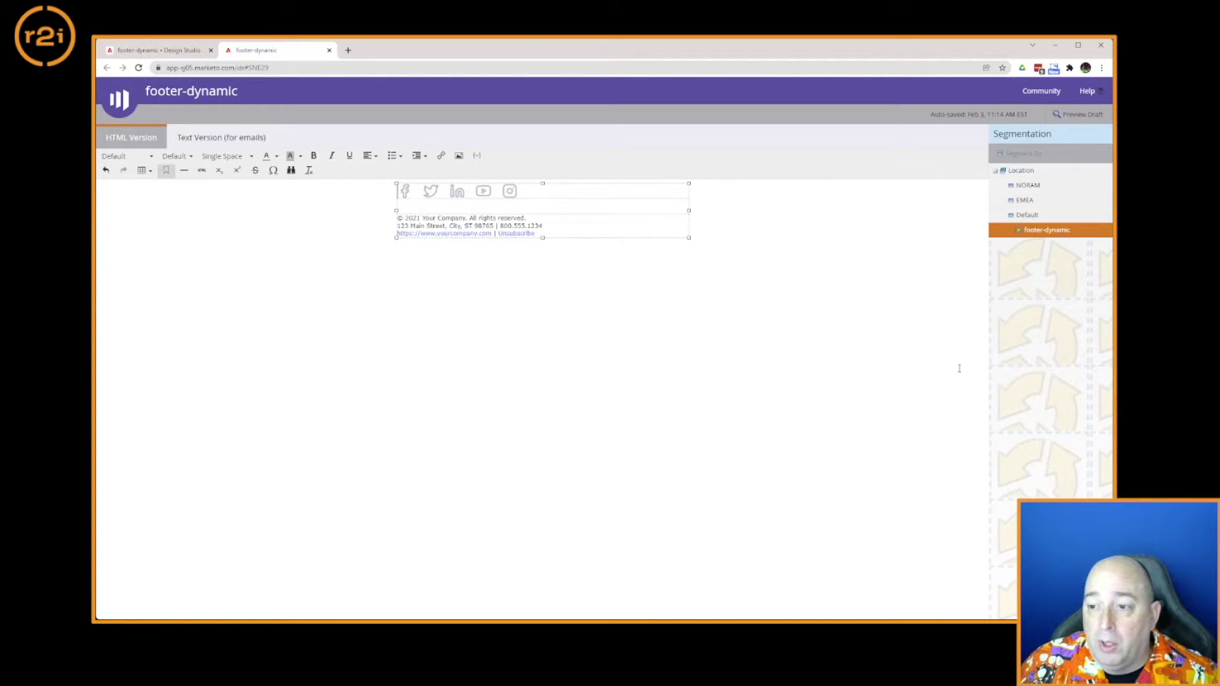
- Replace the HTML source of the EMEA segment's footer-dynamic content with the London-address version of the footer
mouse_move(1047, 230)
mouse_down()
mouse_move(1033, 197)
mouse_move(1029, 215)
mouse_up()
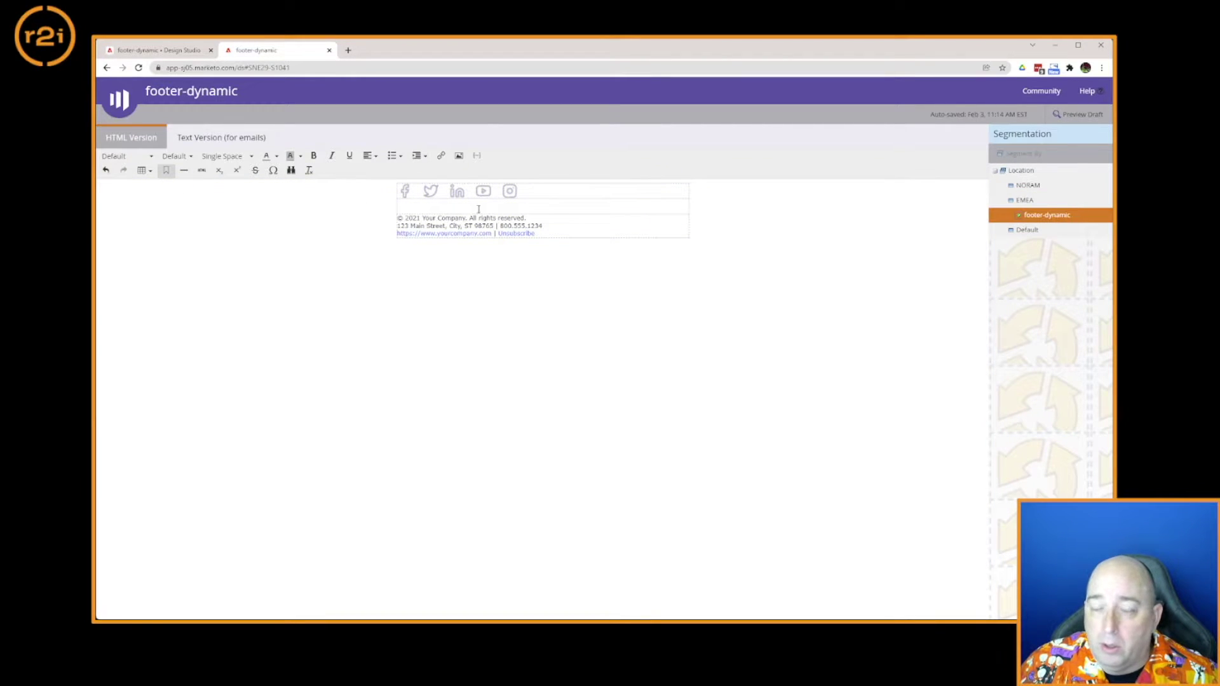
click(202, 170)
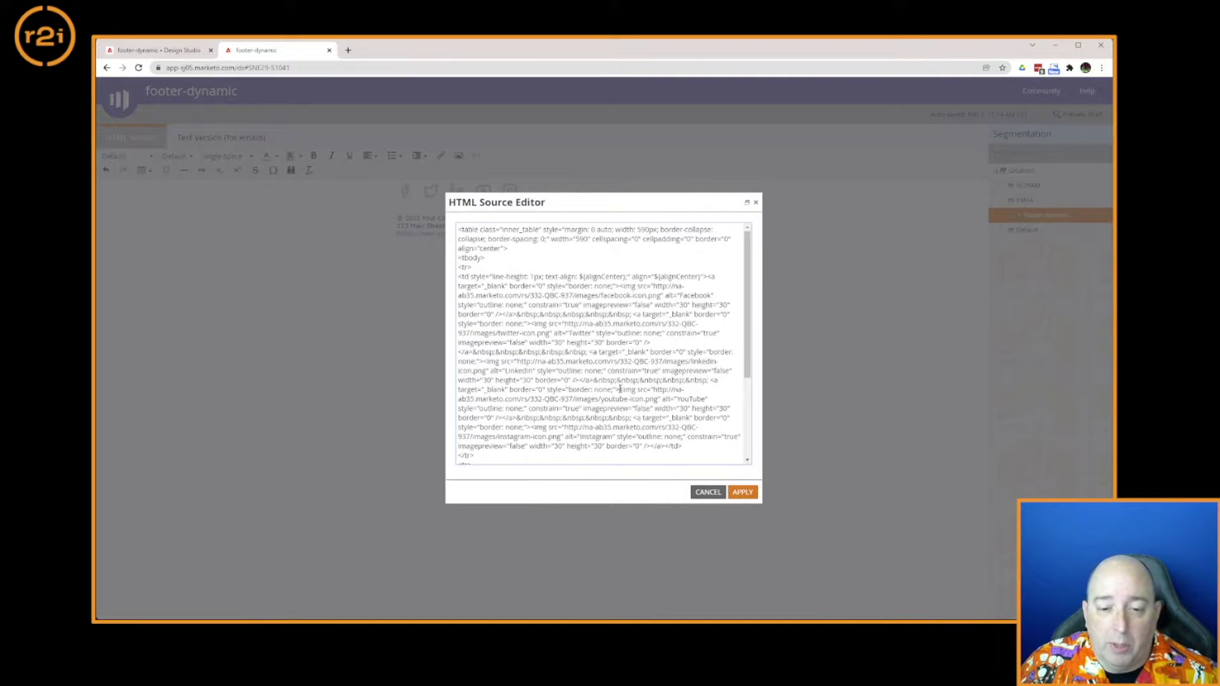
scroll(619, 389, down, 3)
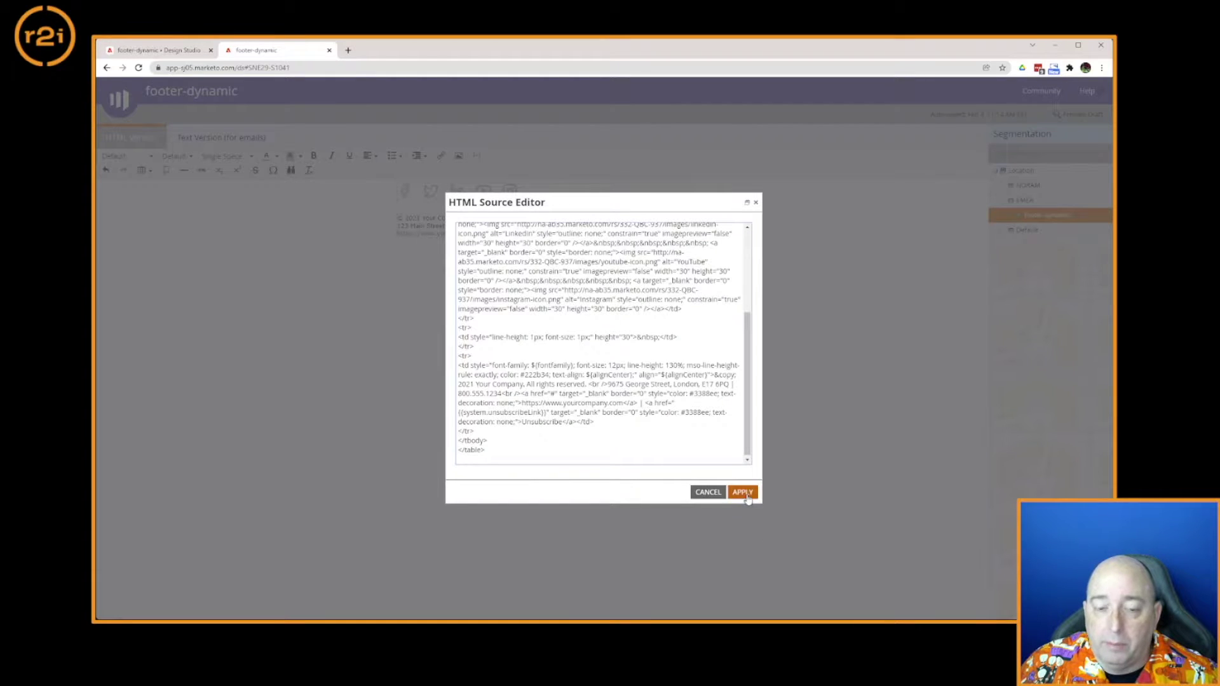
click(742, 492)
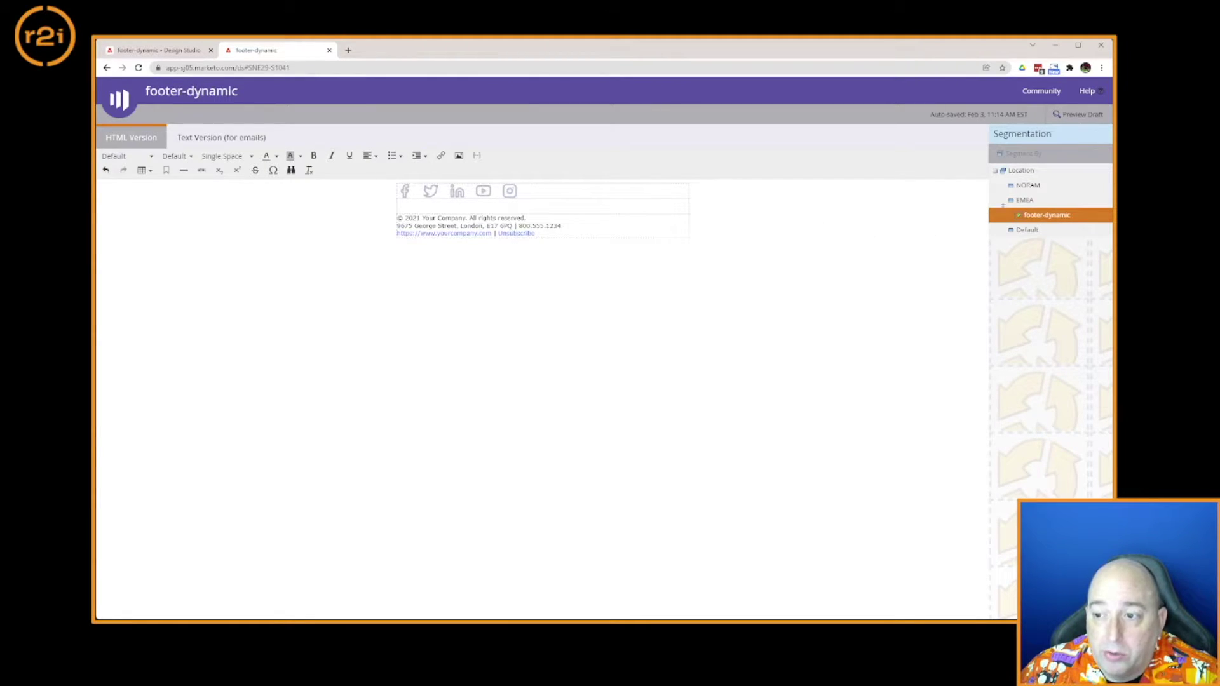
- Set the HTML source of the NORAM segment's footer-dynamic content to the footer with the US address
click(1035, 186)
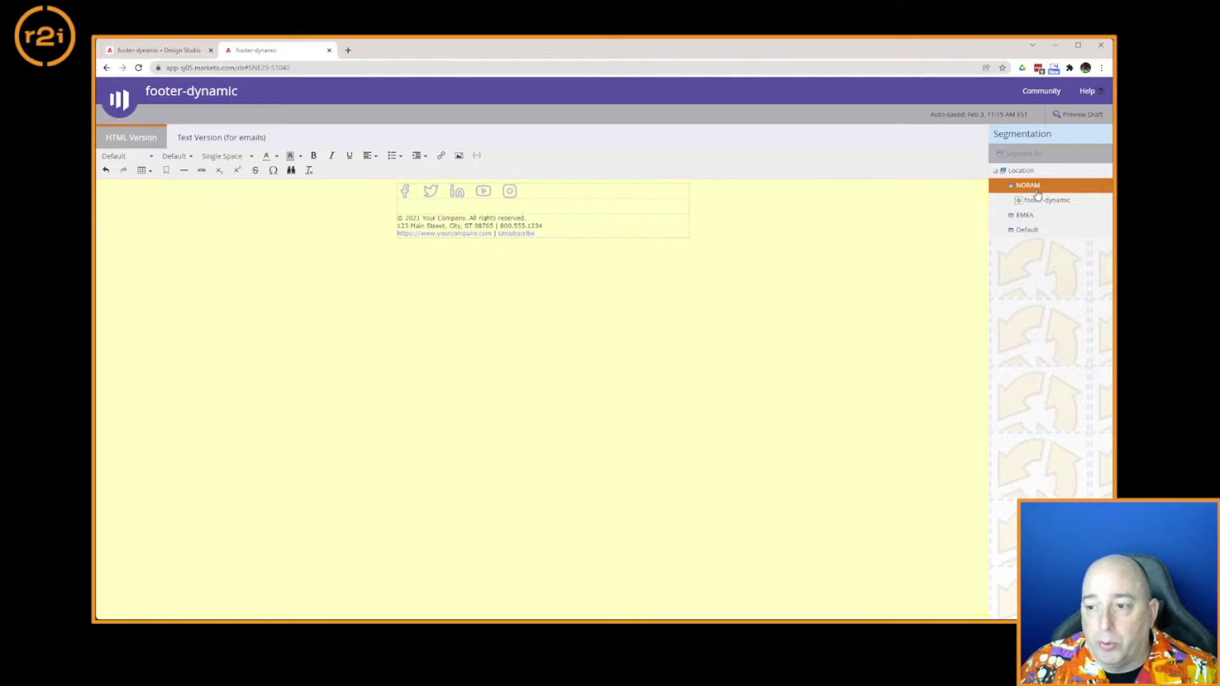
click(1043, 202)
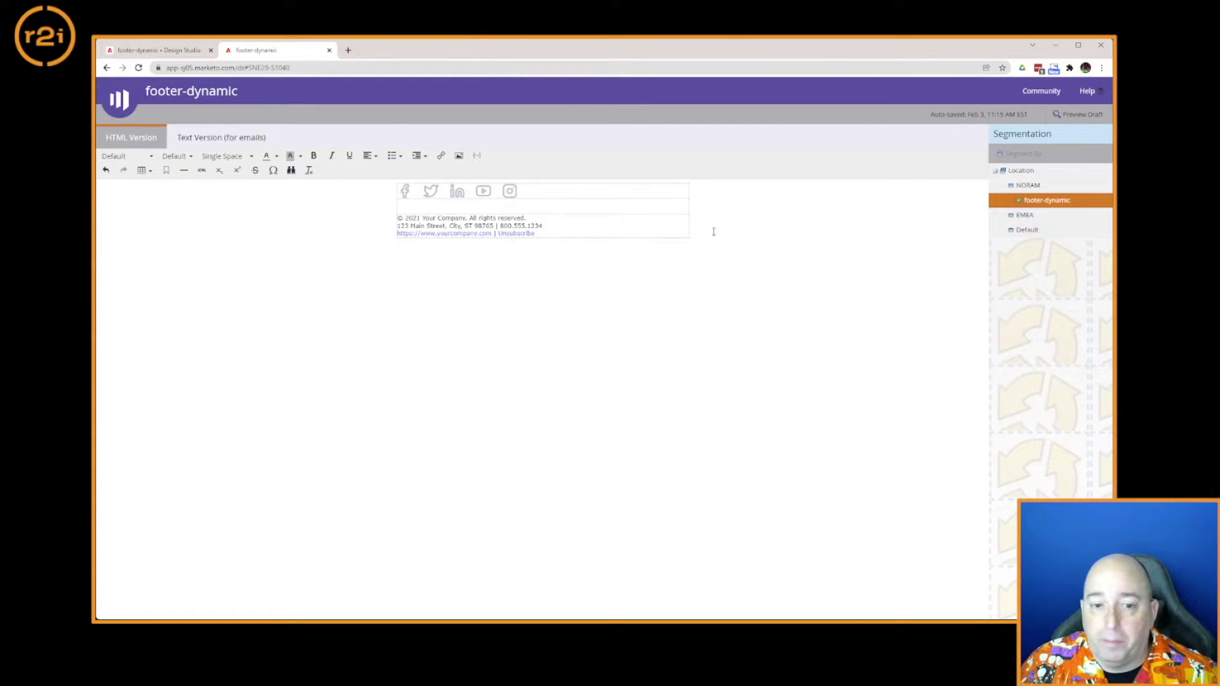
click(202, 170)
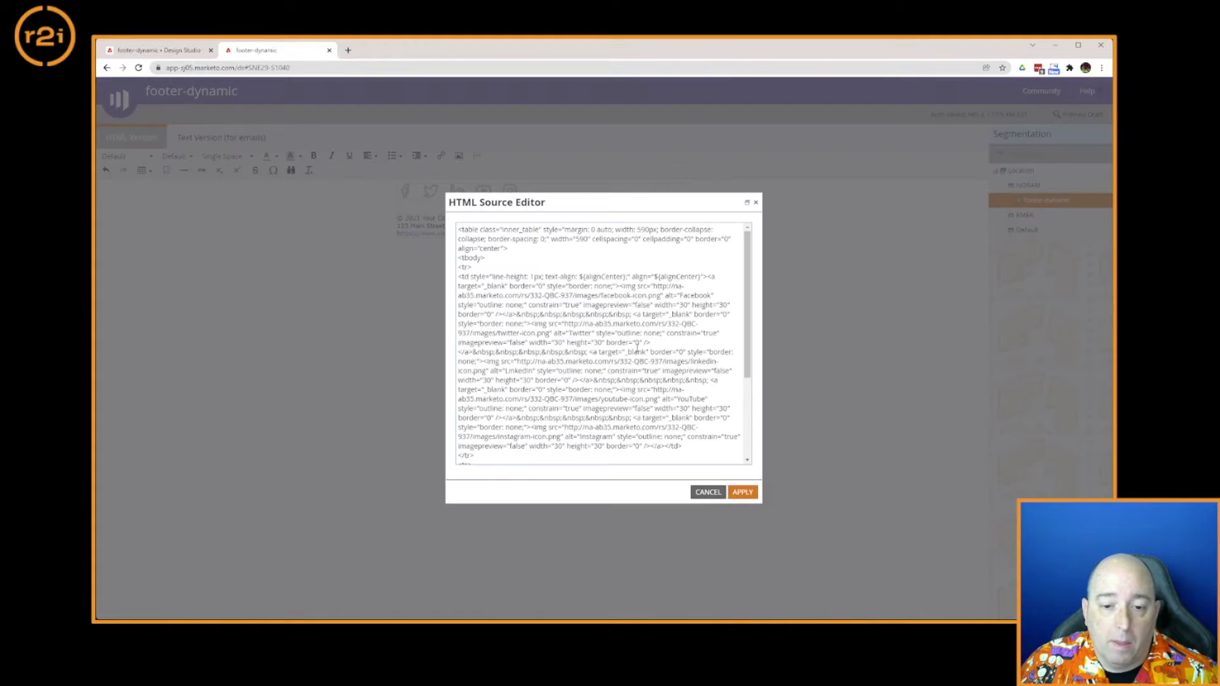
scroll(579, 325, down, 5)
click(742, 493)
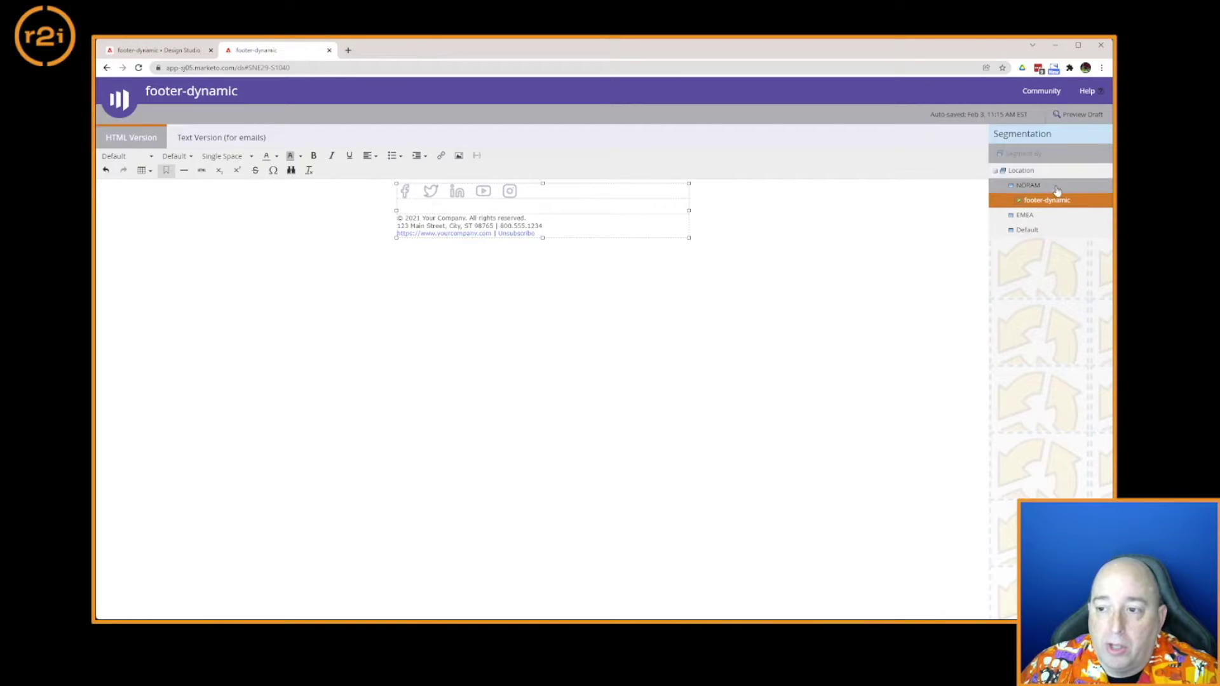
click(1047, 211)
click(1036, 185)
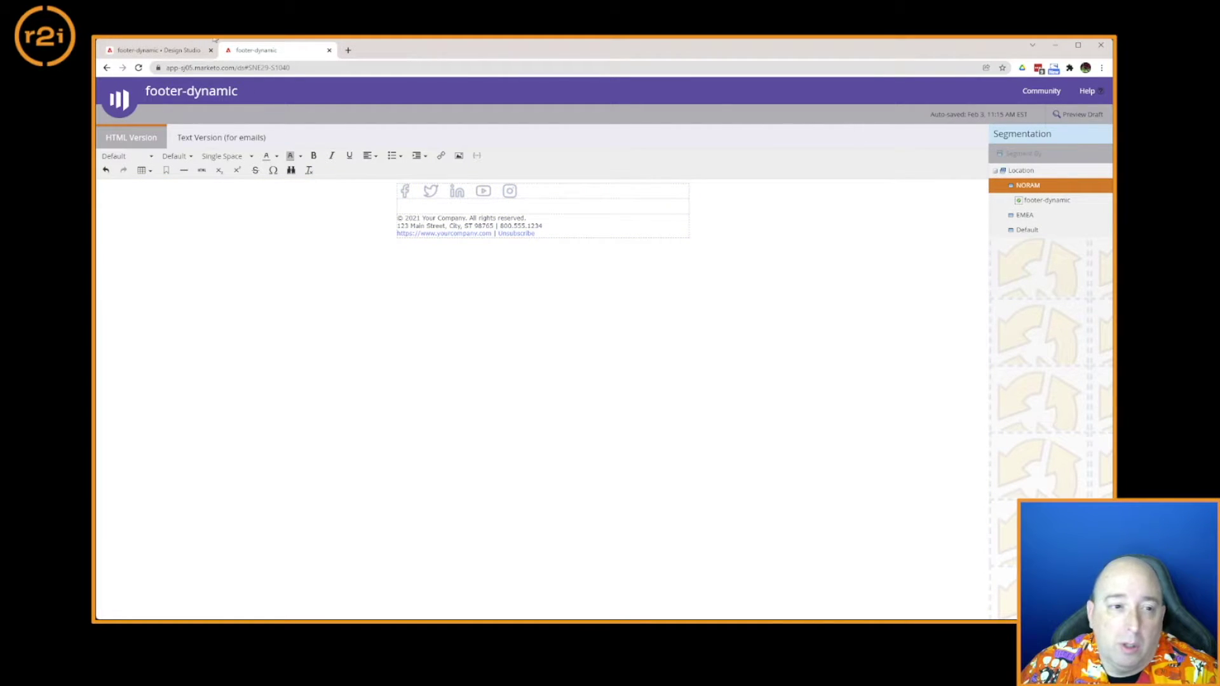
- Close the snippet editor and approve the footer-dynamic snippet in the 2022 folder
click(329, 50)
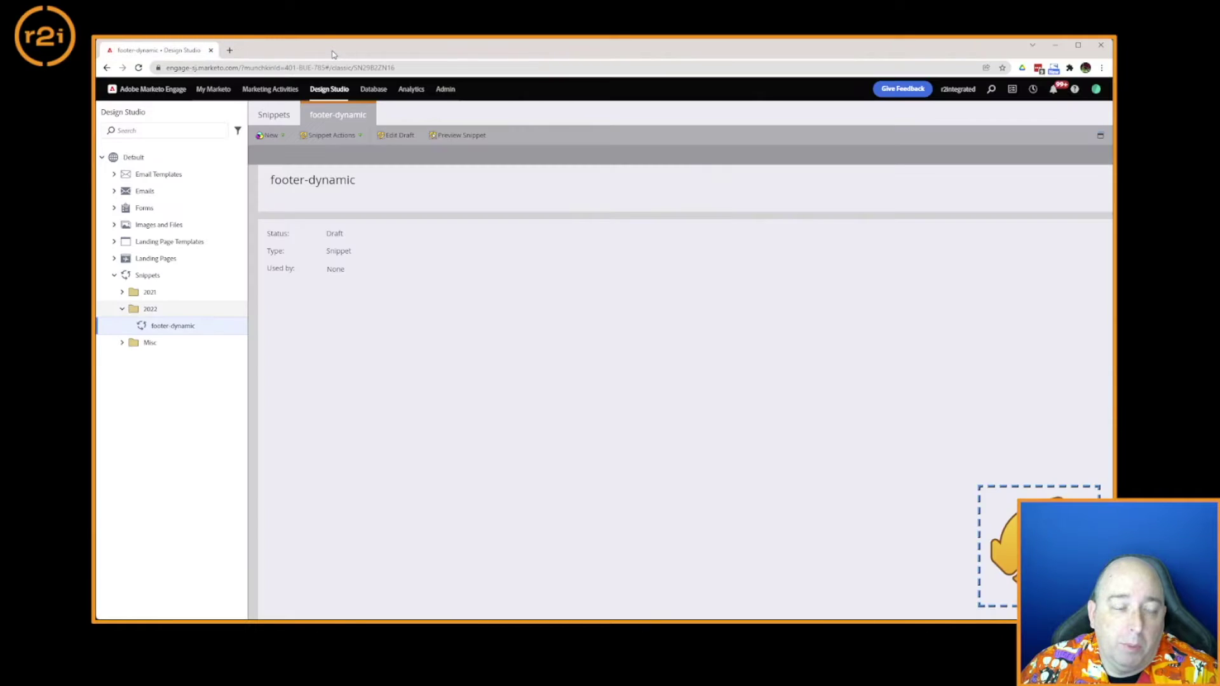
right_click(188, 325)
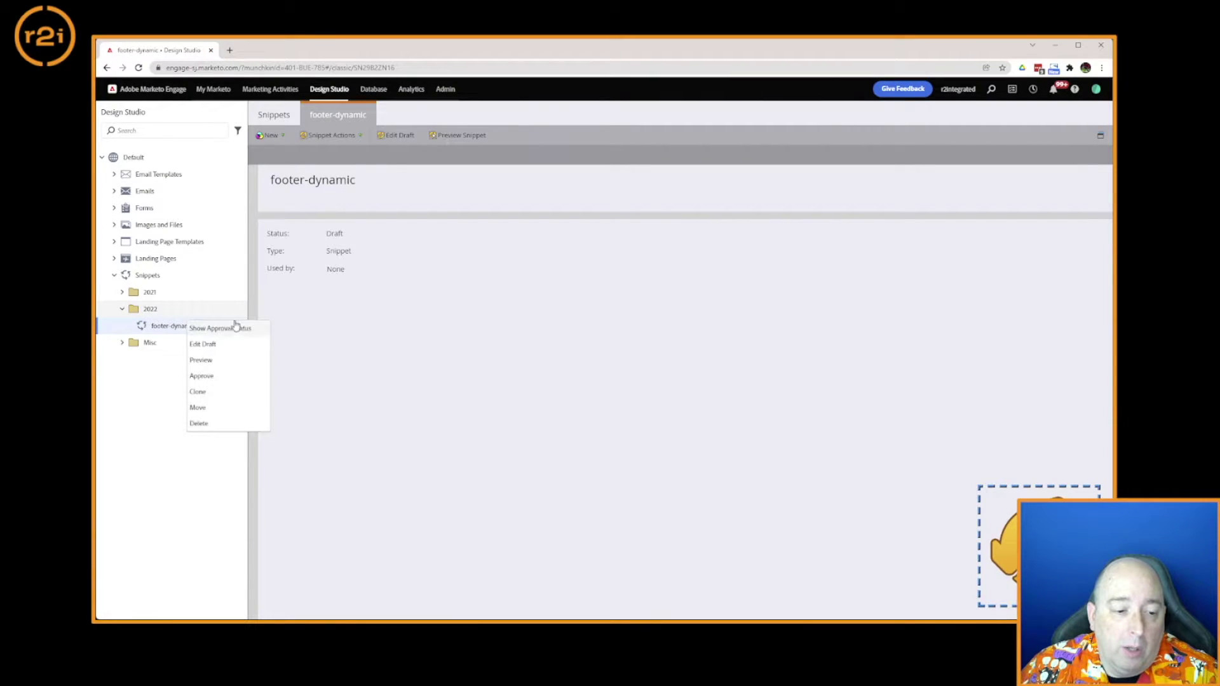
click(226, 377)
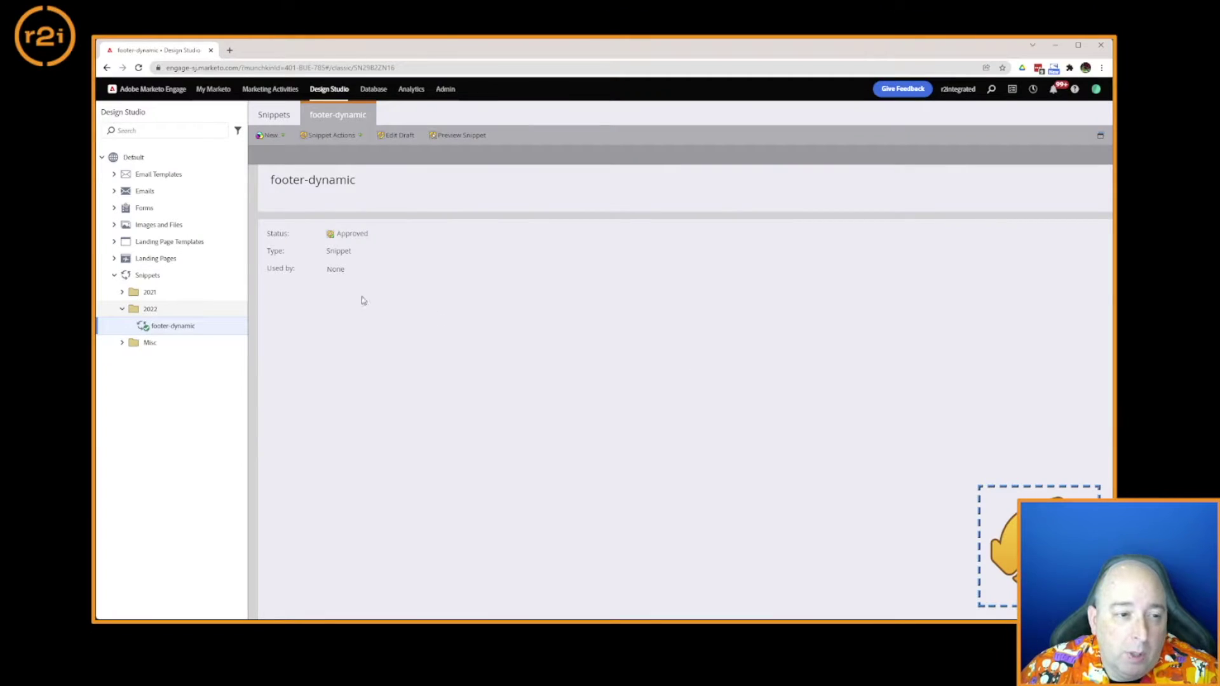
- Check the Lists folder of the dynamic-content program in Marketing Activities, and open the dynamic-content email draft for editing
click(260, 92)
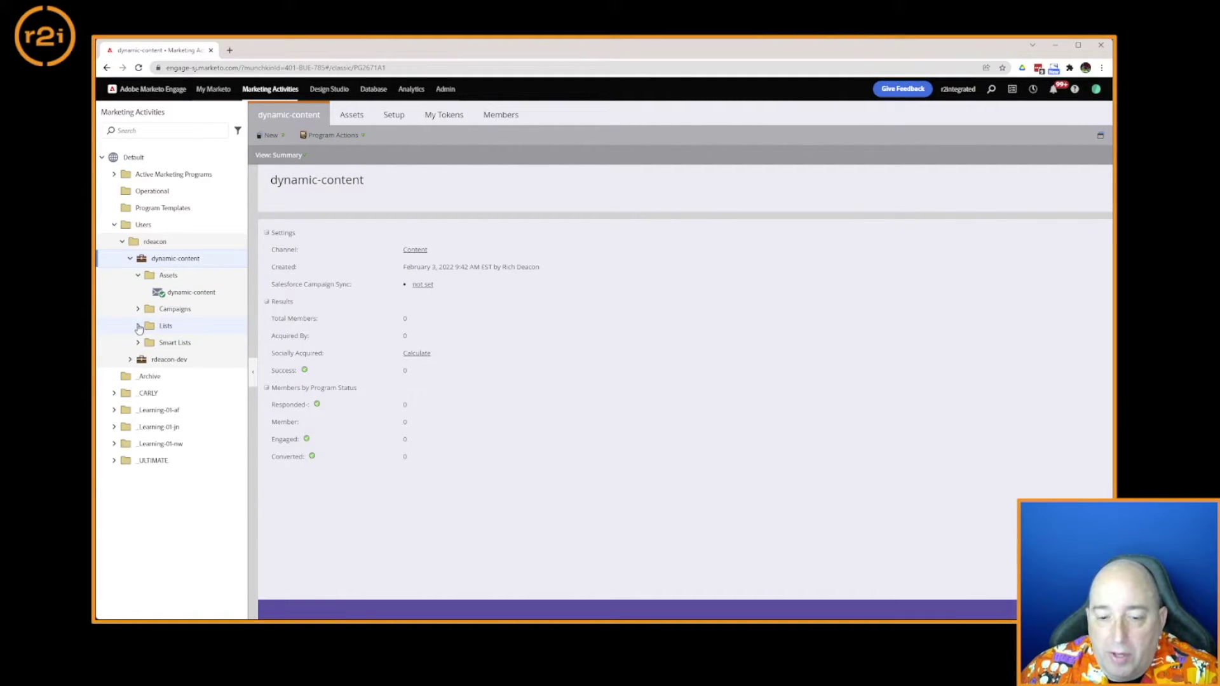
click(139, 326)
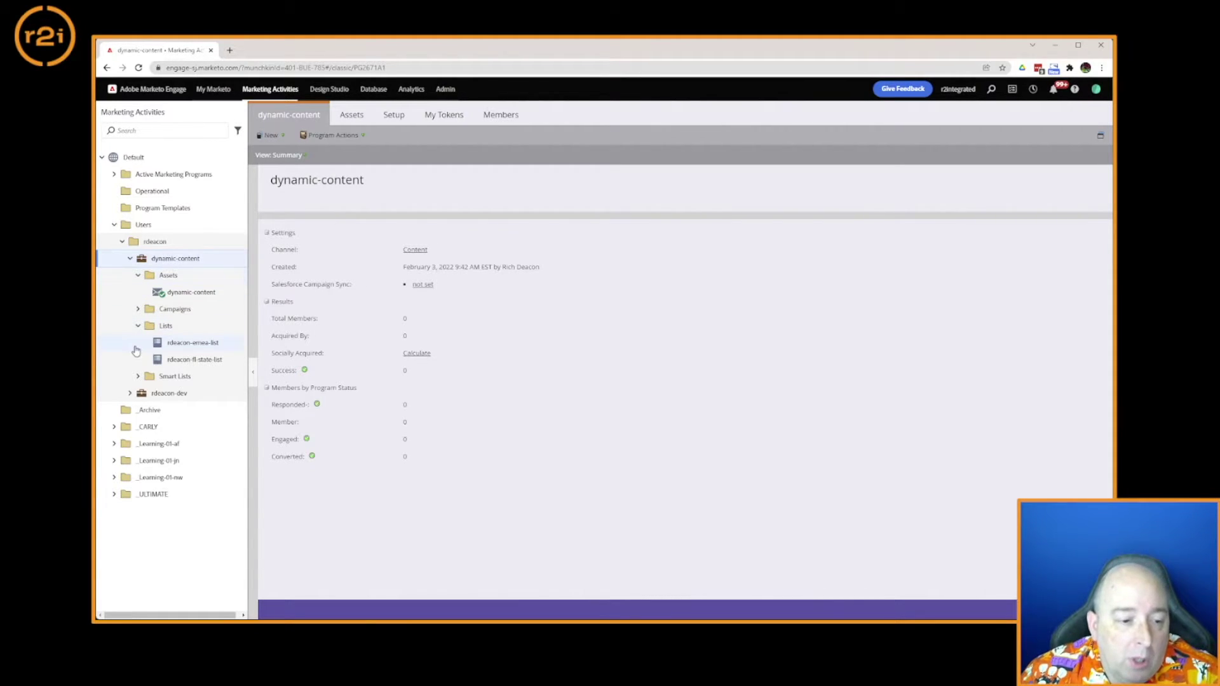
click(137, 327)
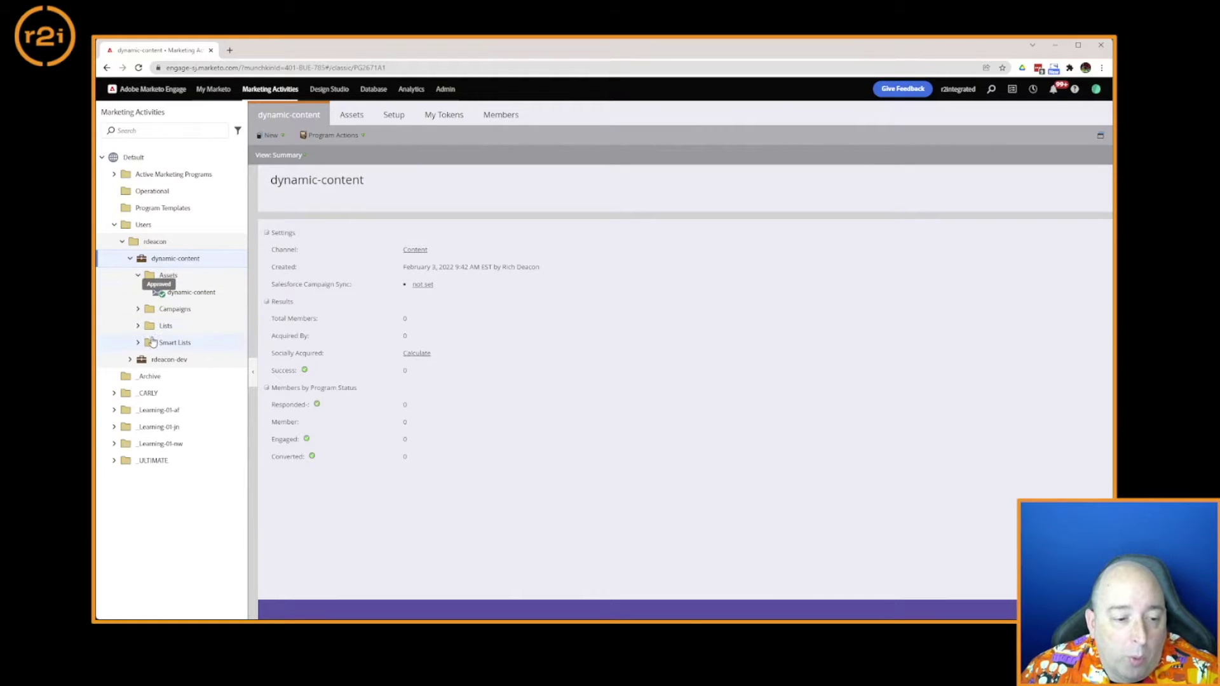
right_click(202, 295)
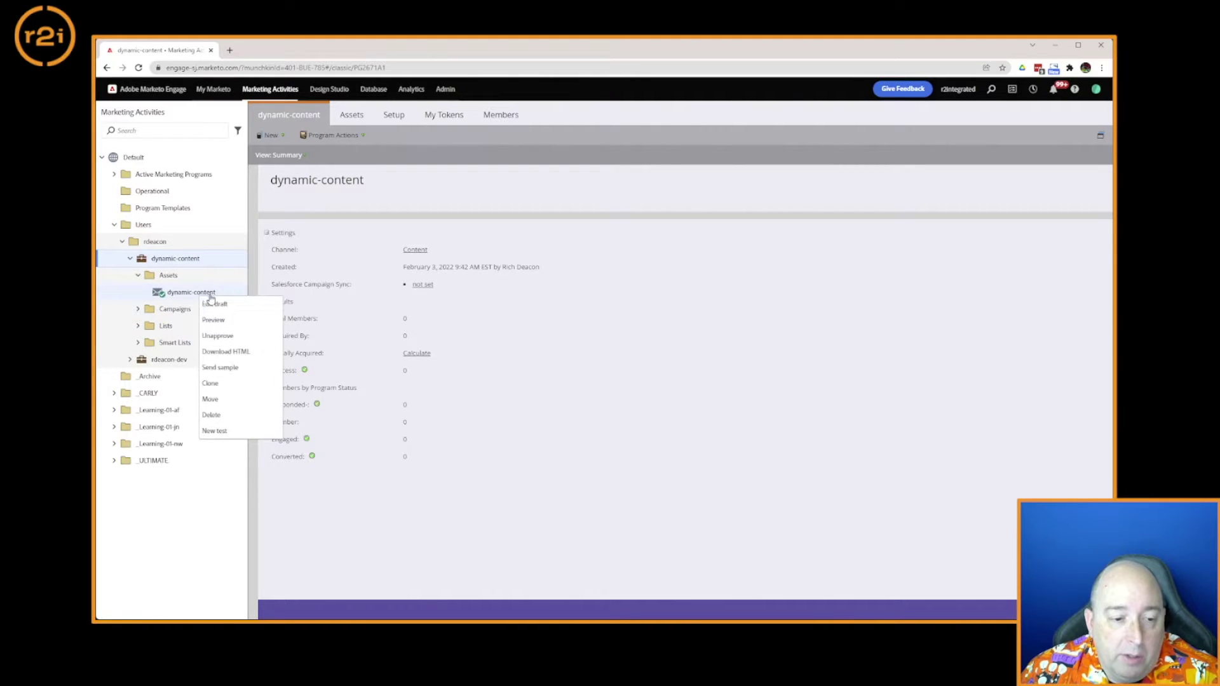
click(213, 308)
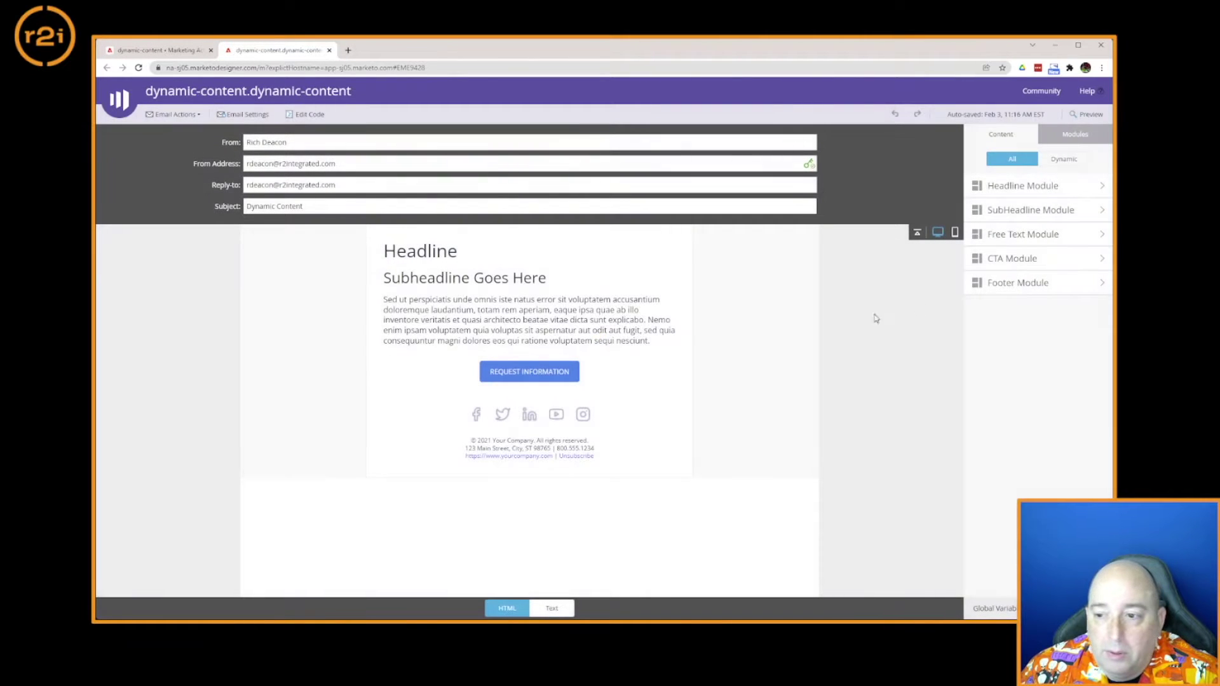
- Add a second Footer Module below the Request Information button and delete it again from the email
click(1075, 134)
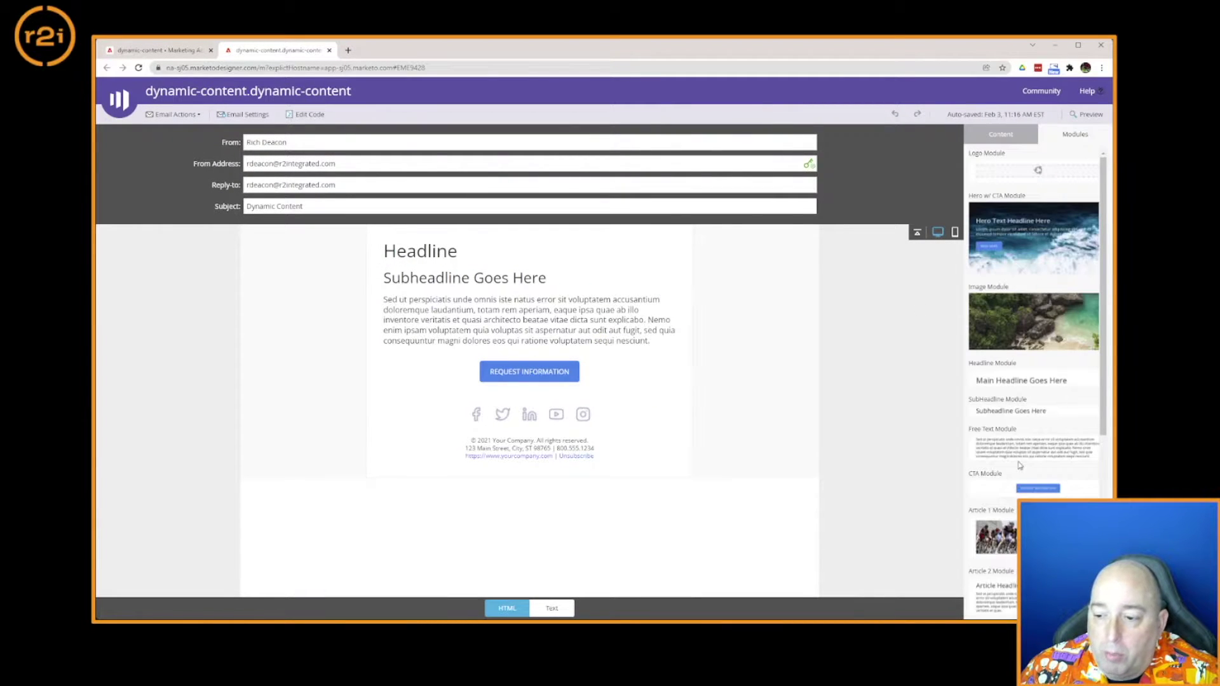
scroll(1036, 458, down, 3)
drag(997, 470, 484, 513)
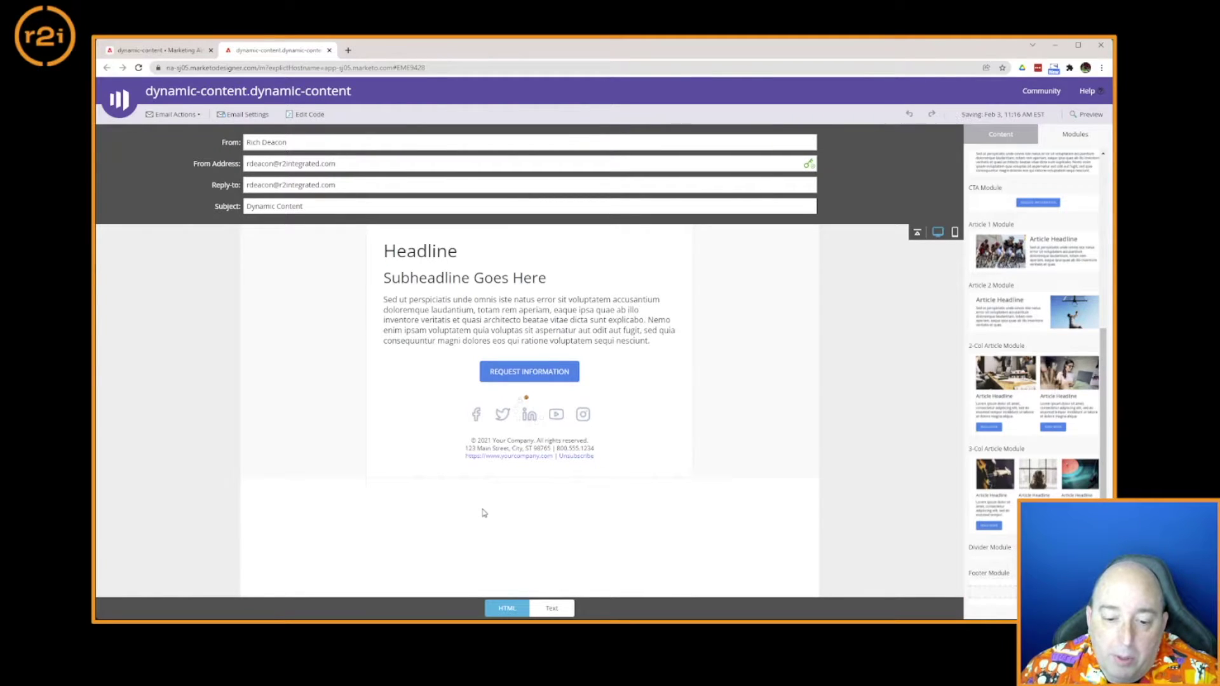
click(624, 433)
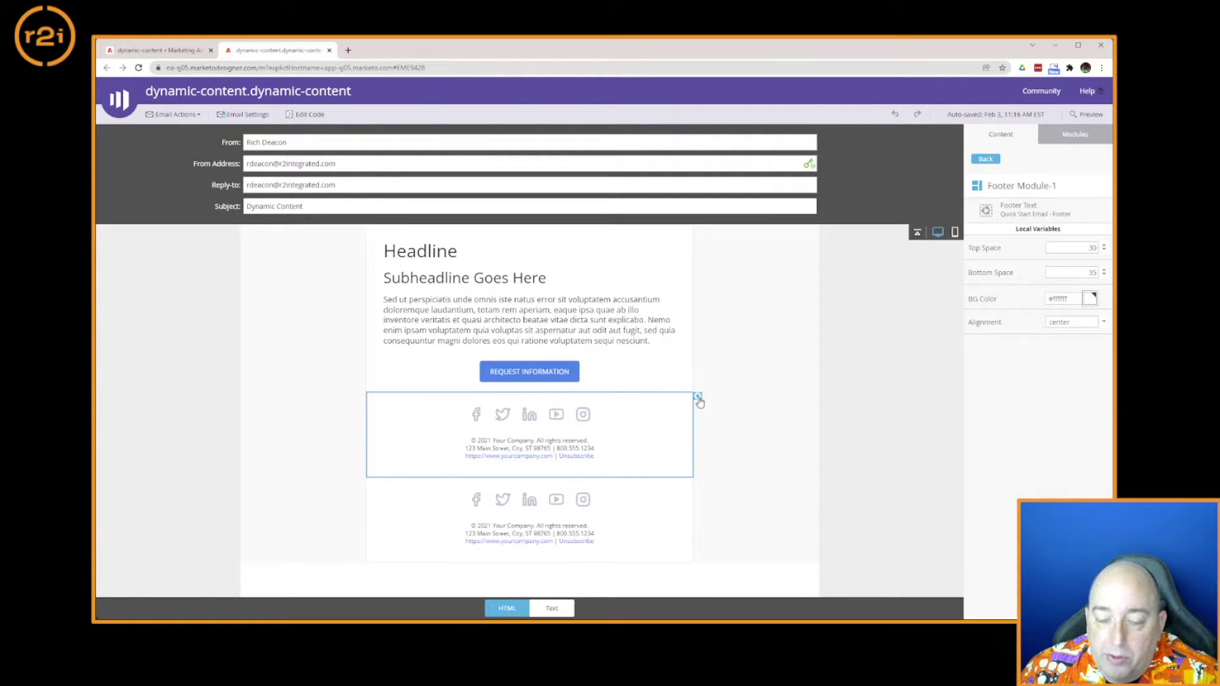
click(697, 396)
click(722, 447)
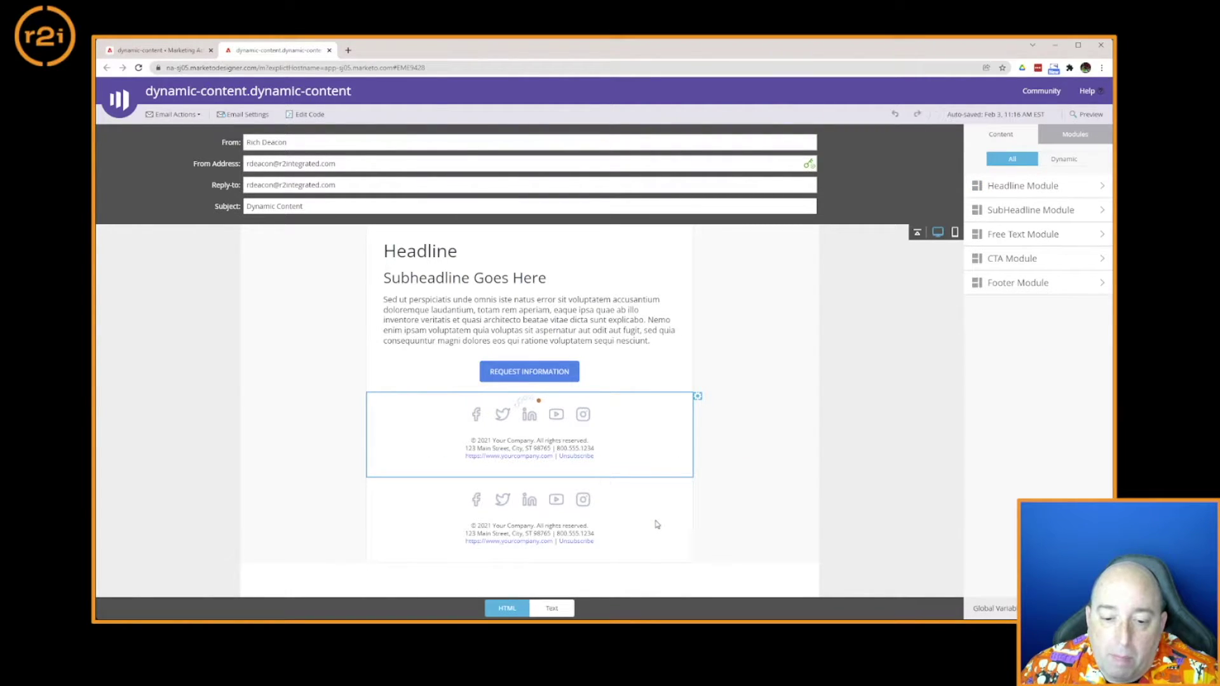
- Swap the Footer Text snippet in the email's Footer Module for the footer-dynamic snippet
click(657, 430)
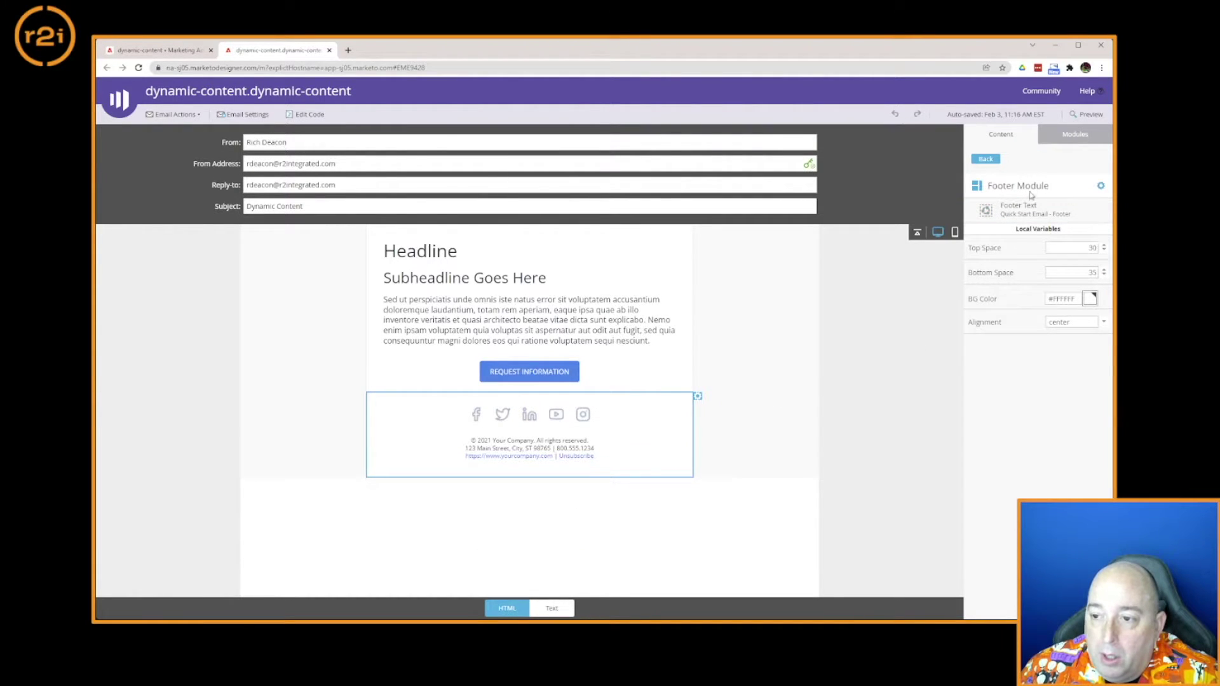
click(1102, 190)
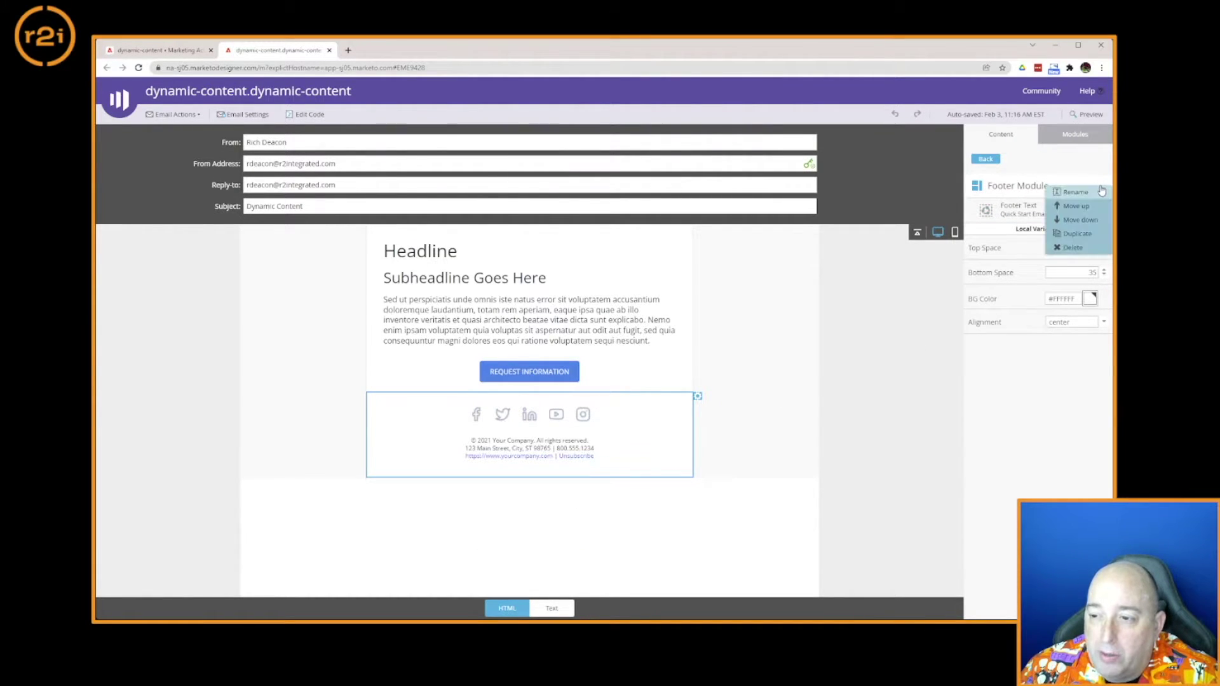
click(1059, 212)
click(1095, 213)
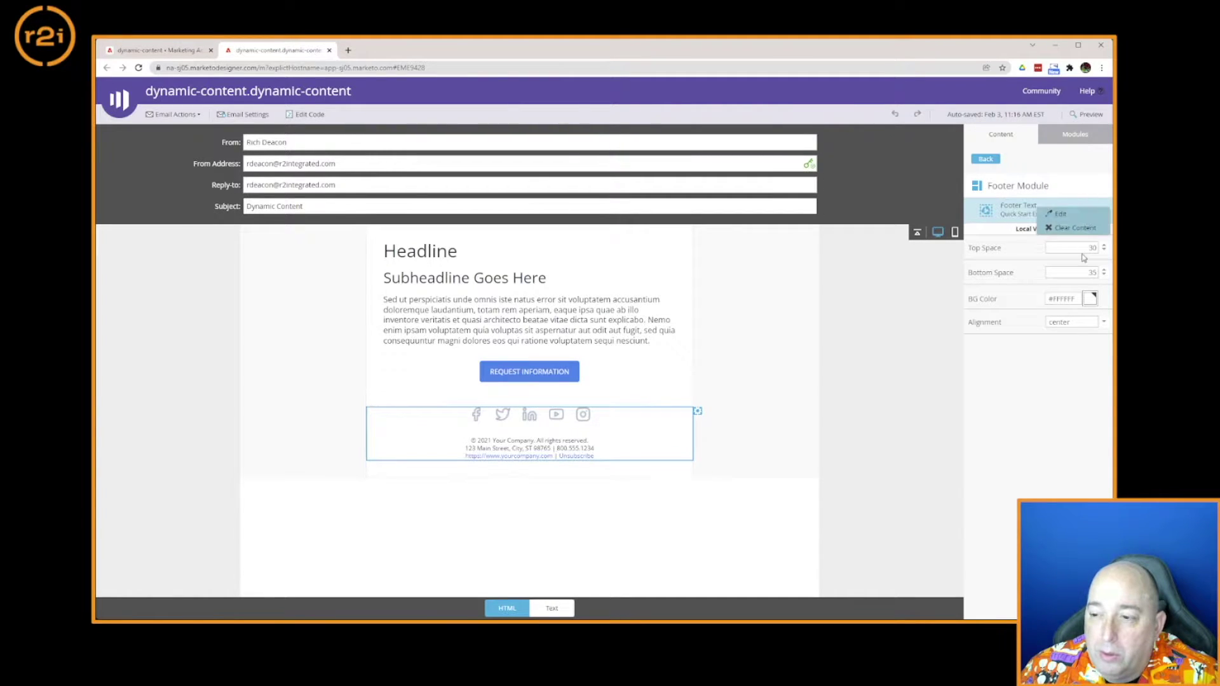
click(1075, 225)
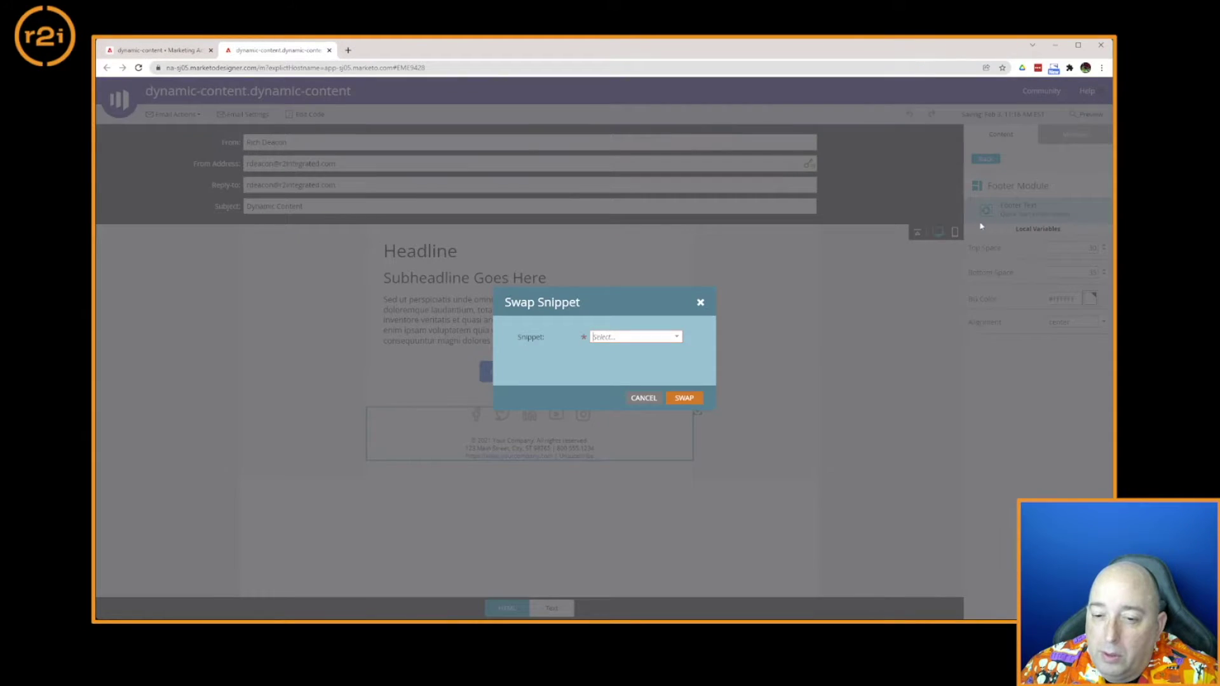
click(676, 337)
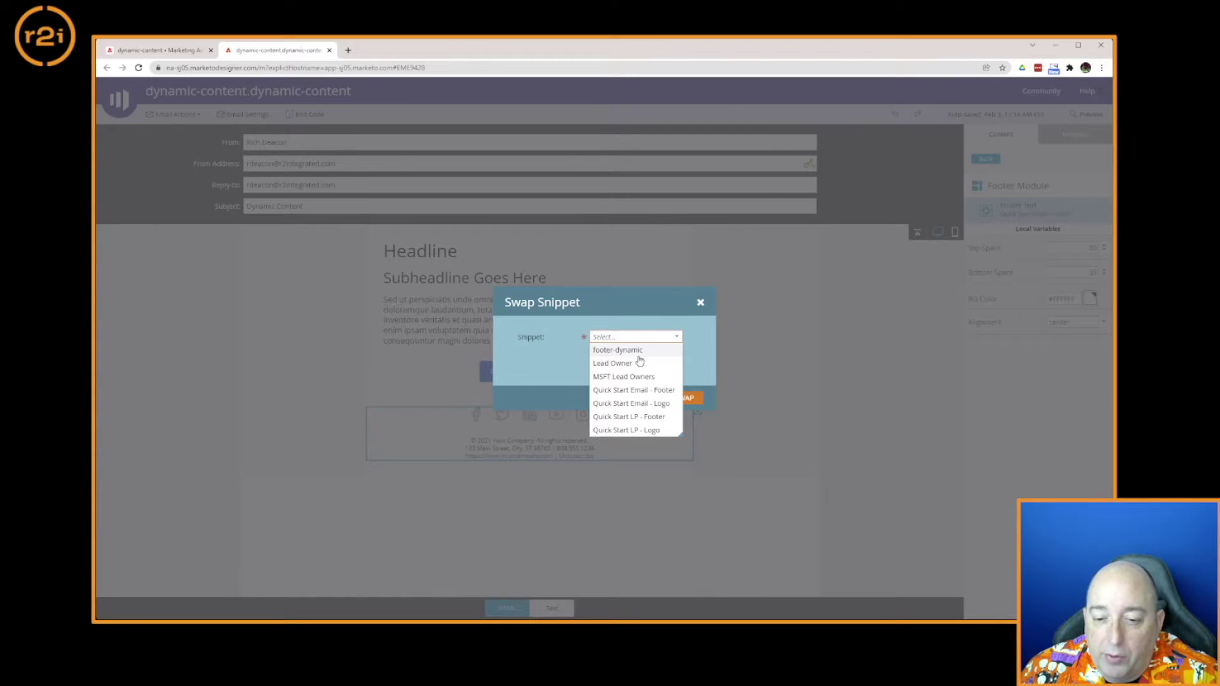
click(622, 350)
click(688, 405)
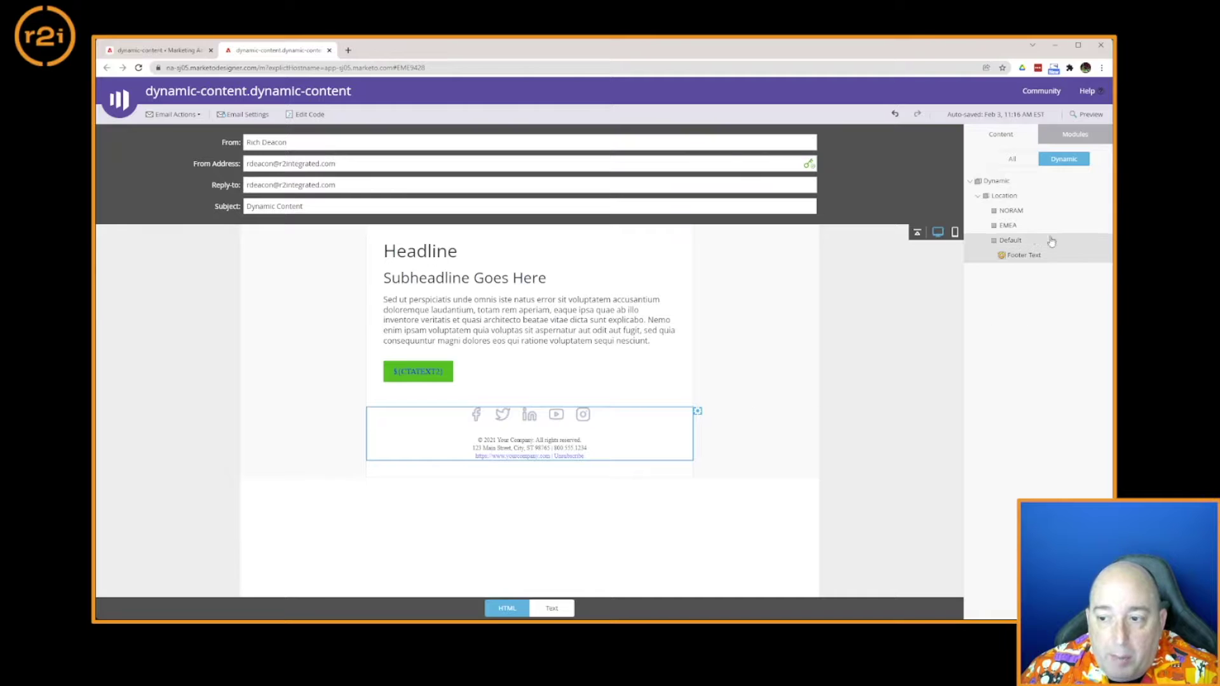
- Check the footer for the EMEA, NORAM and Default segments of Location, and approve and close the email
click(1020, 227)
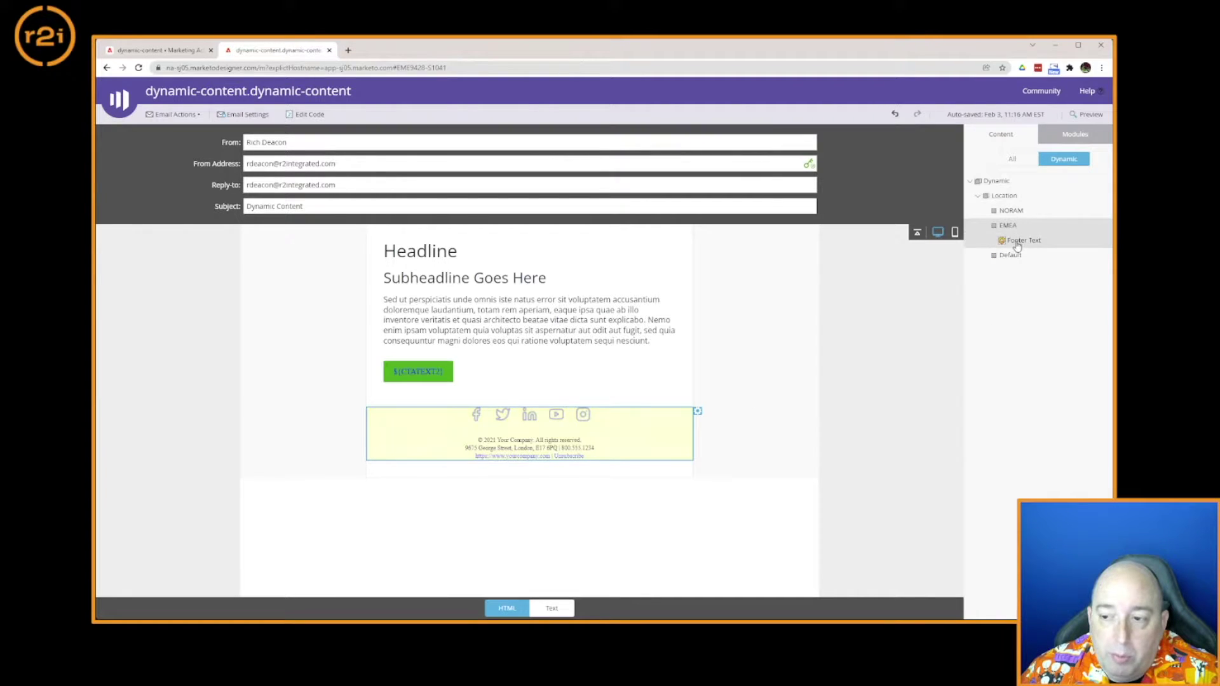
click(1015, 213)
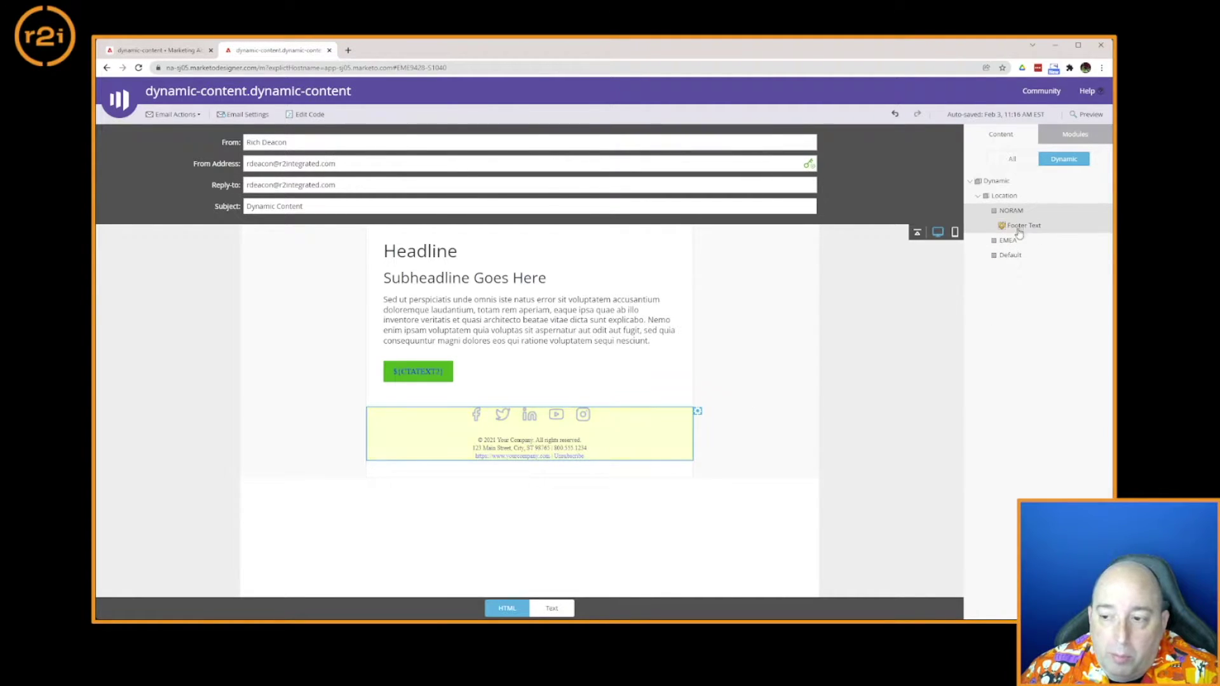
click(1015, 238)
click(1015, 254)
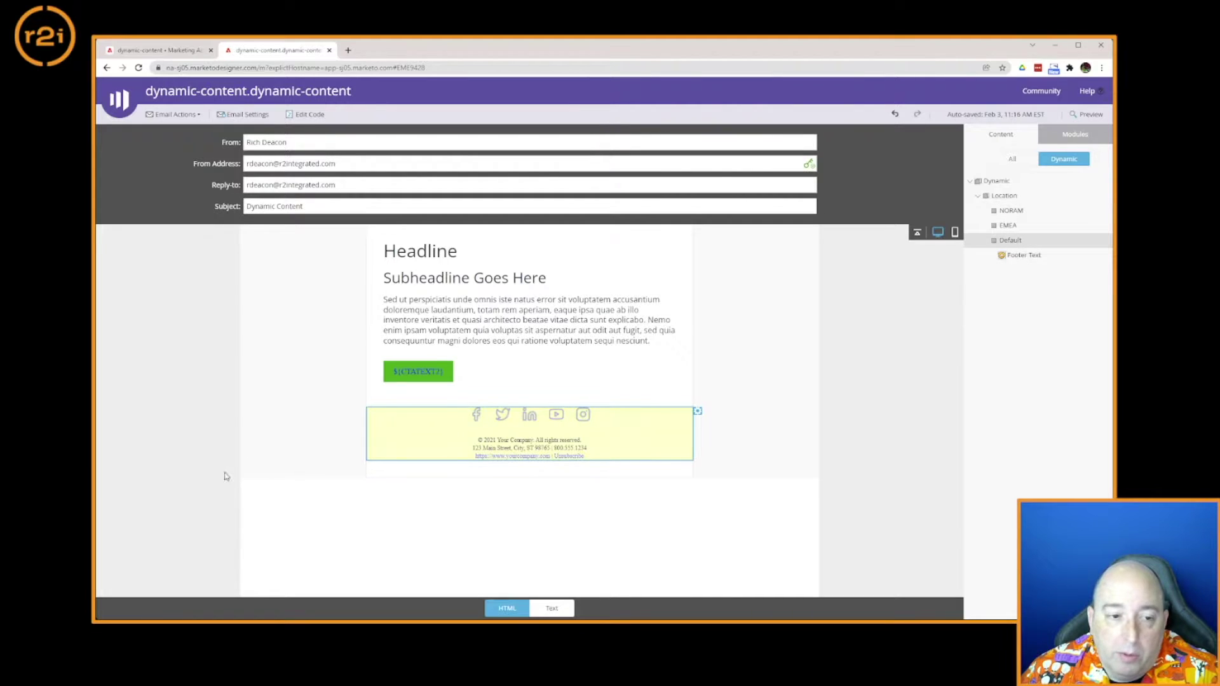
click(175, 114)
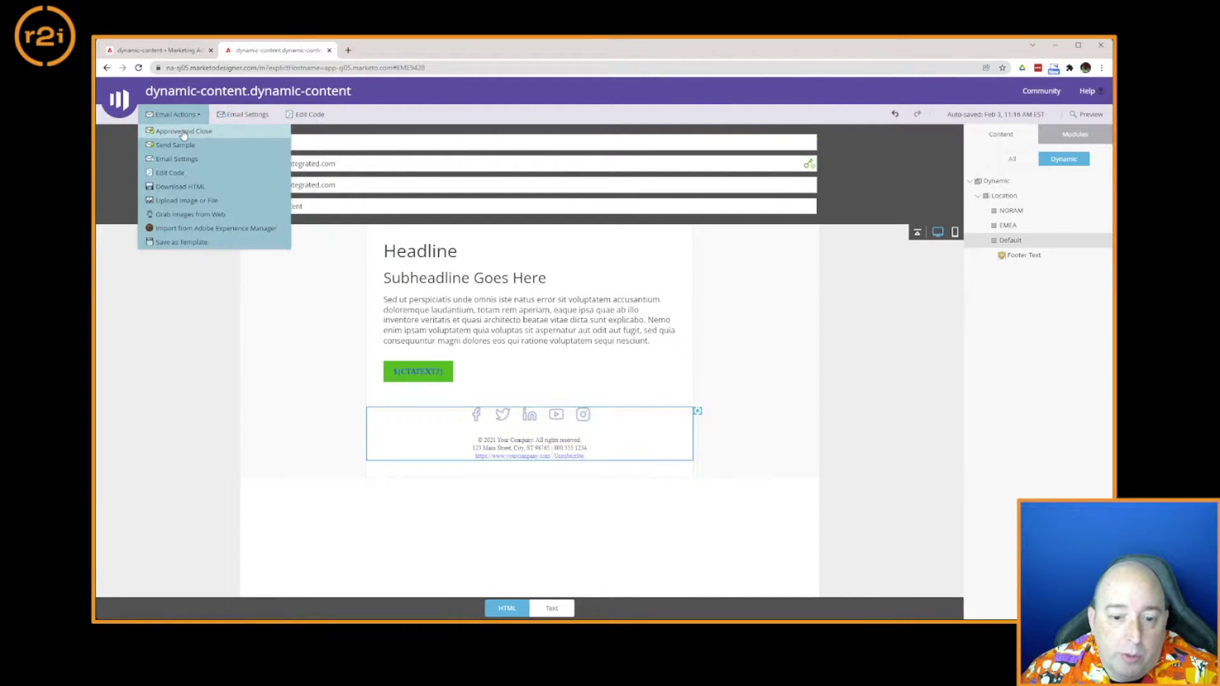
click(184, 131)
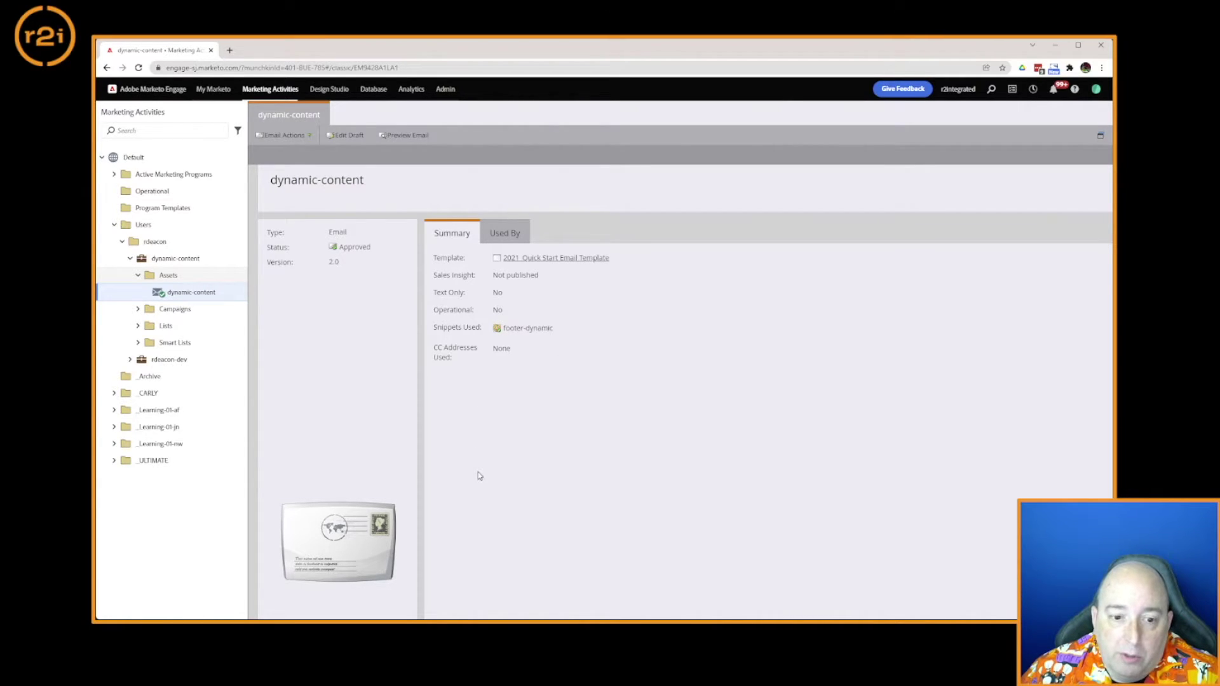
- Add an Email Script token named dynamic-greeting to the dynamic-content program's own tokens
click(199, 257)
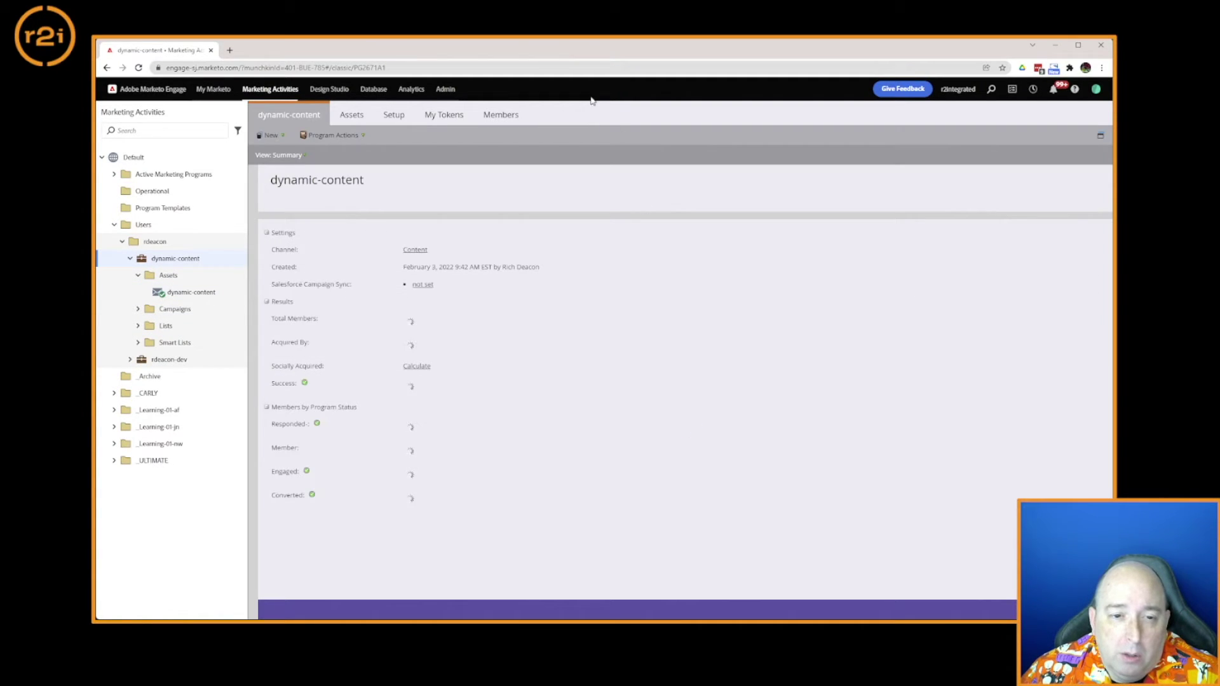
click(432, 121)
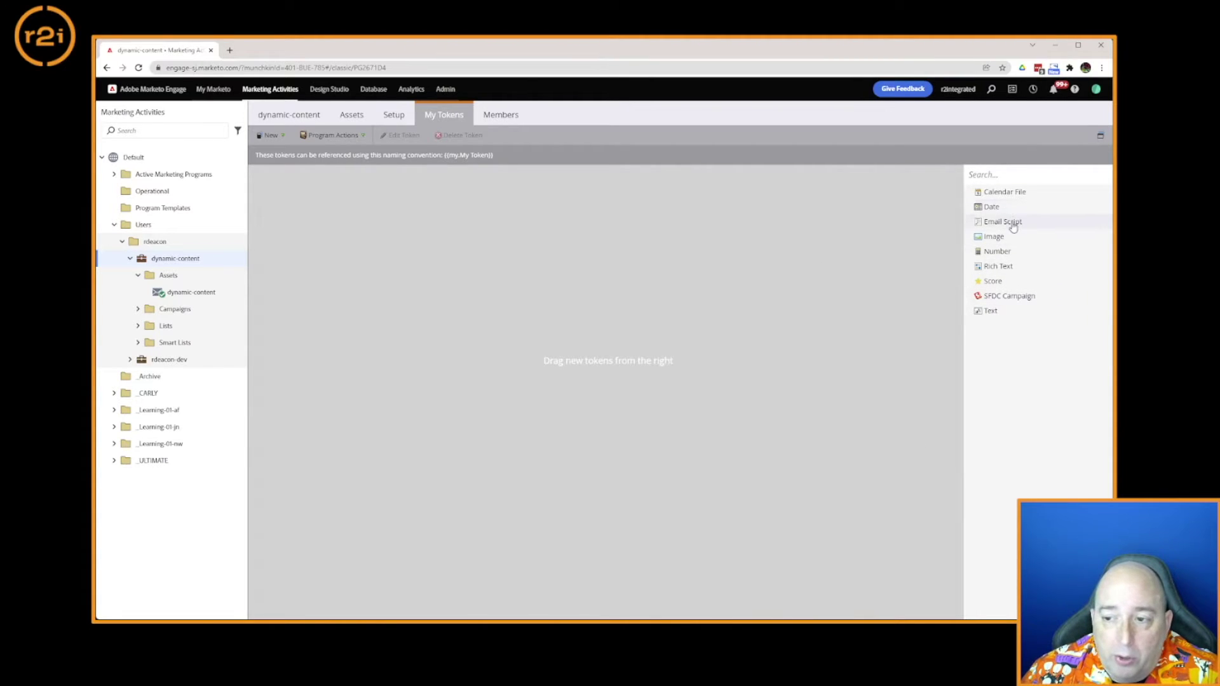
drag(1014, 227, 496, 250)
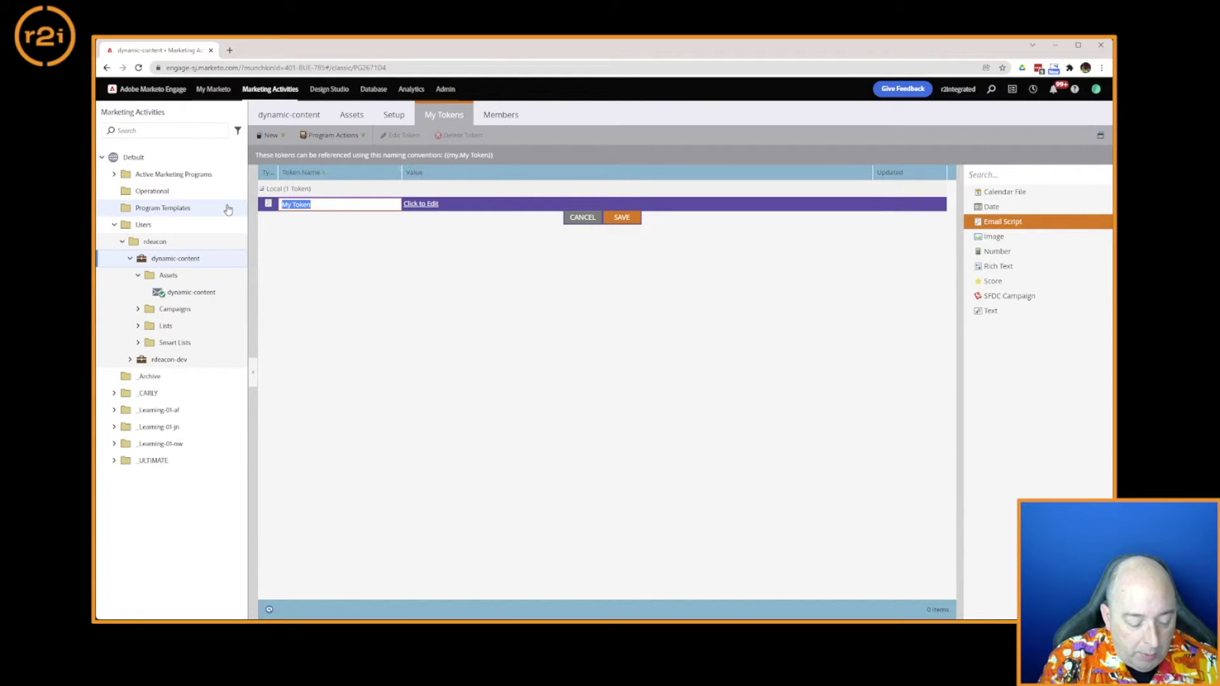
text(dyn)
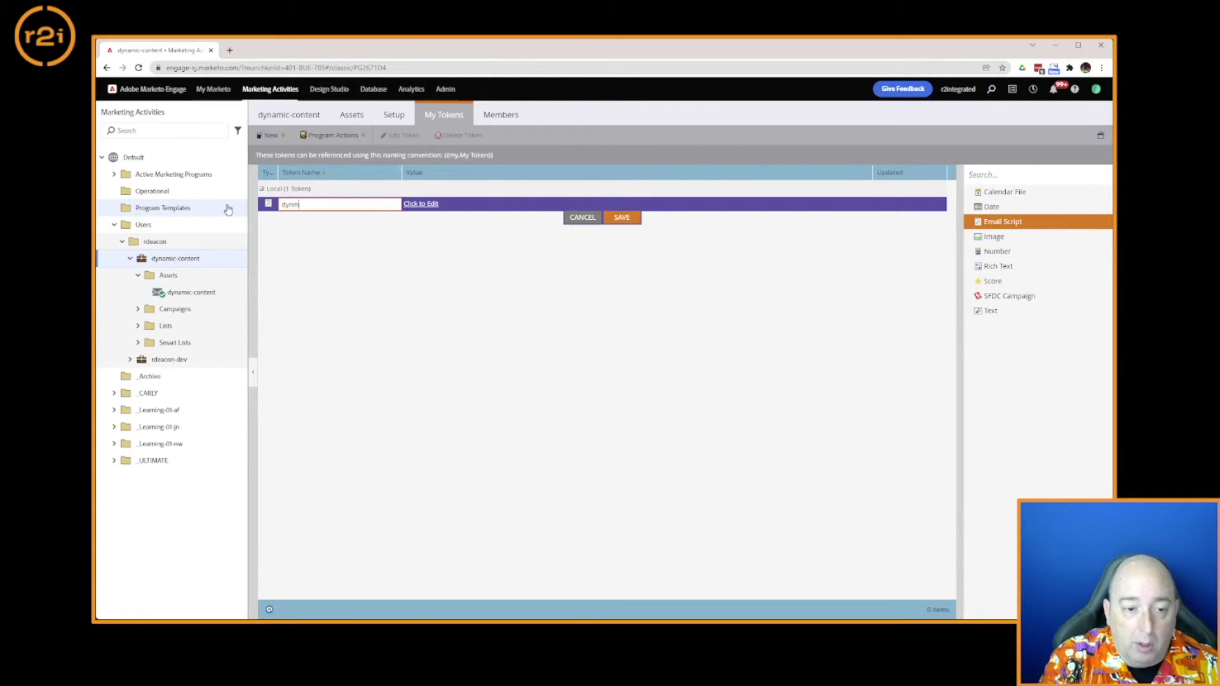
text(m)
key(BackSpace)
key(BackSpace)
text(na)
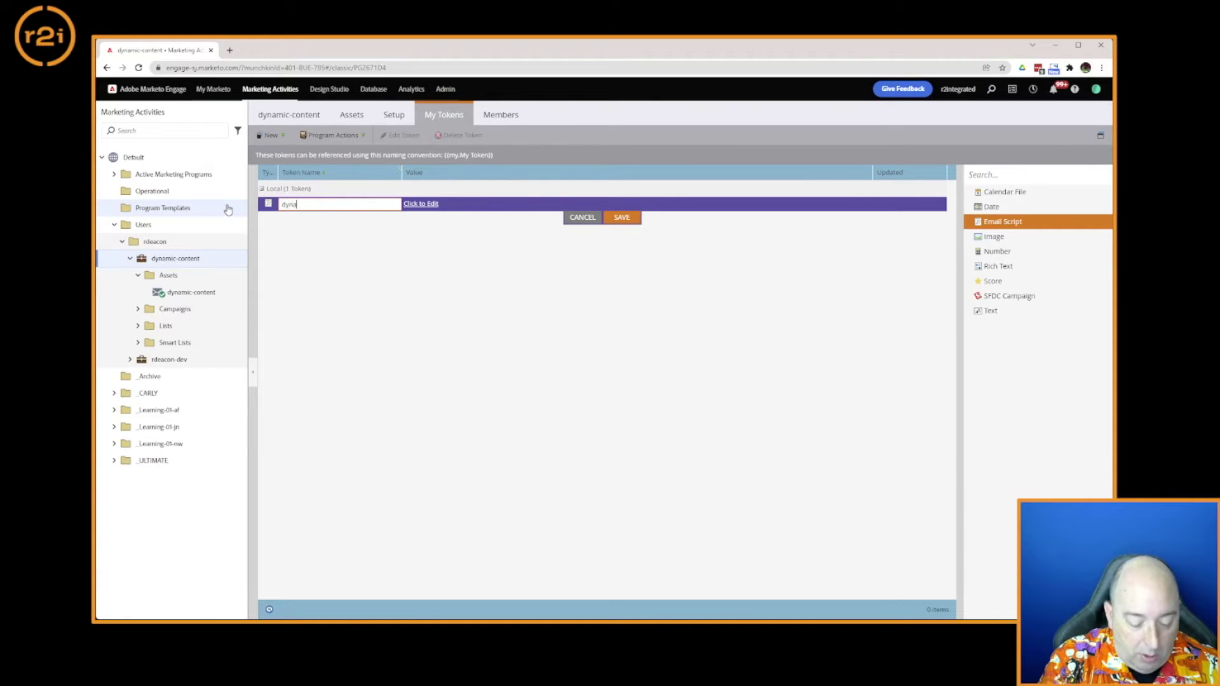
text(mic-gre)
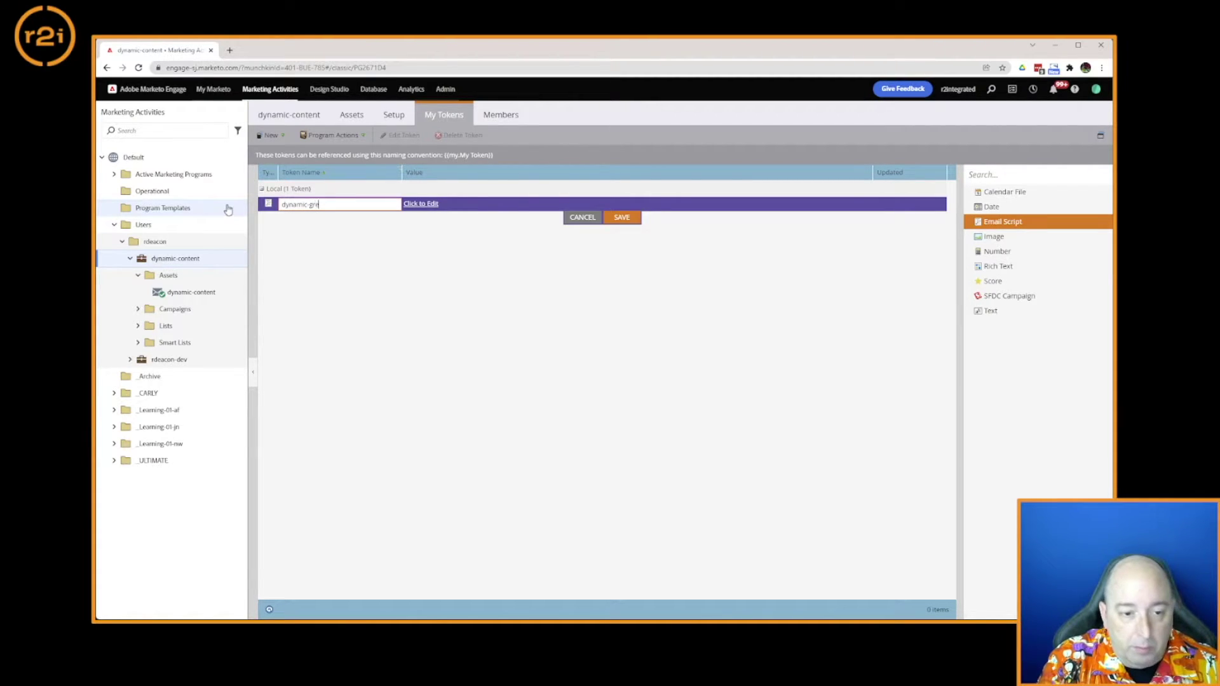
text(eting)
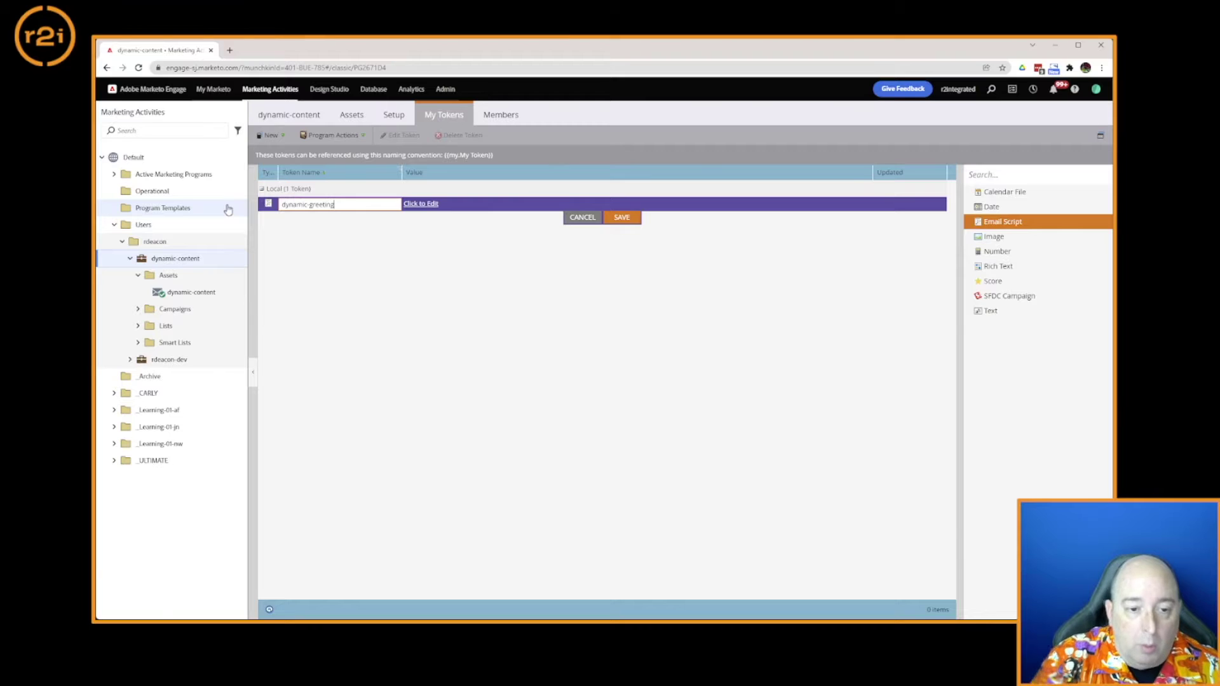
- Open the dynamic-greeting token's script for editing and enter the comment line "##Default greeting by state"
click(418, 204)
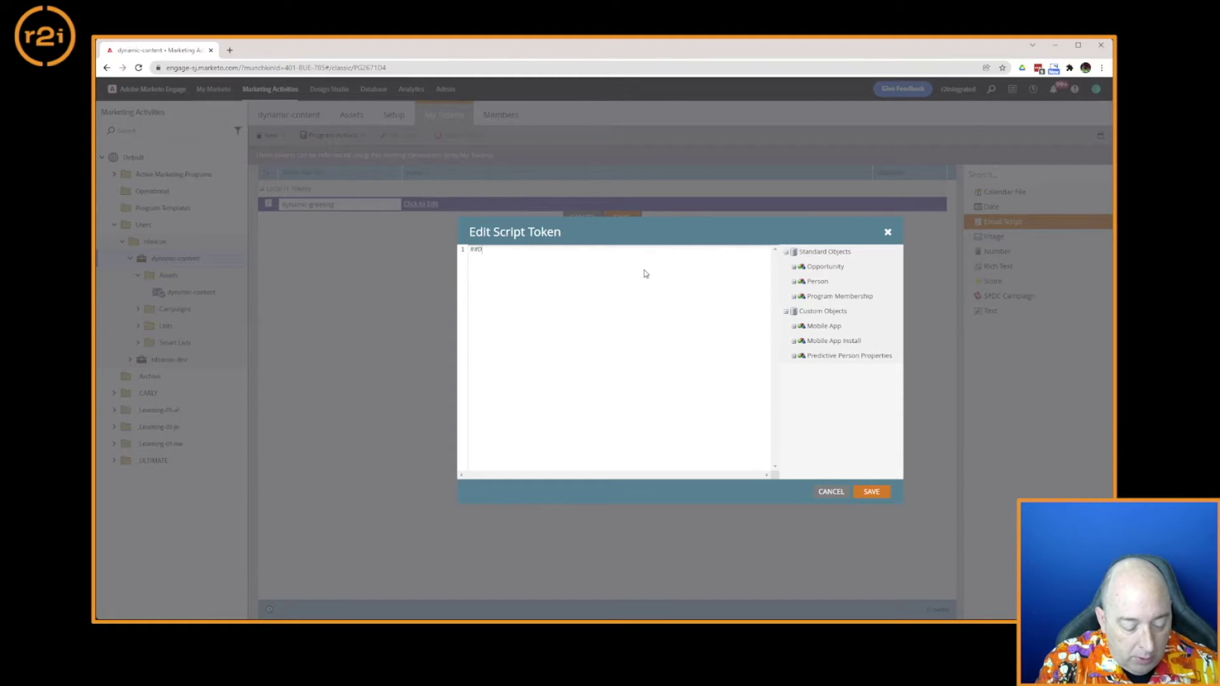
text(efault g)
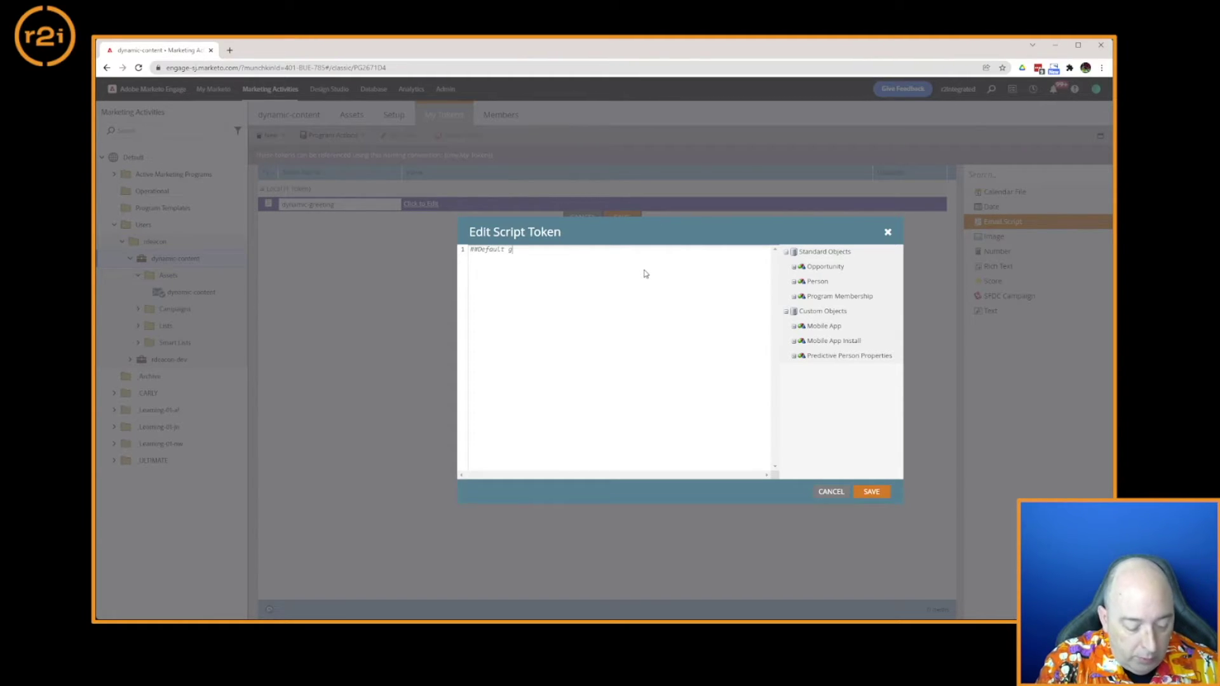
text(re)
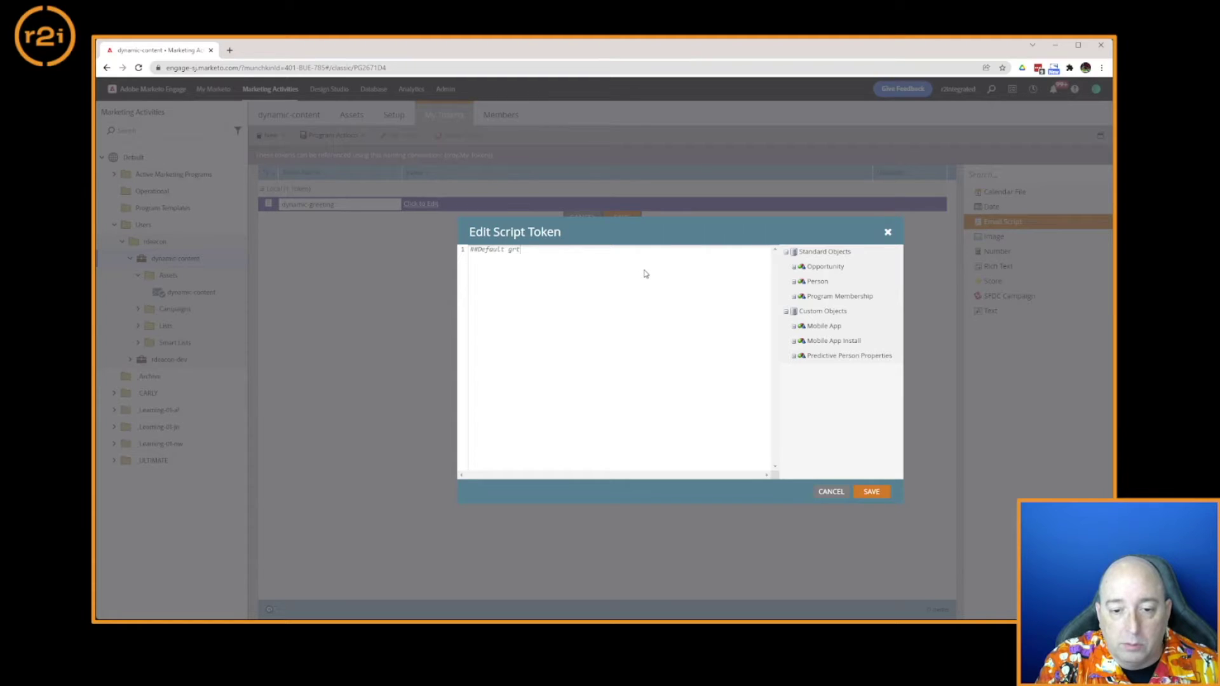
text(eting b)
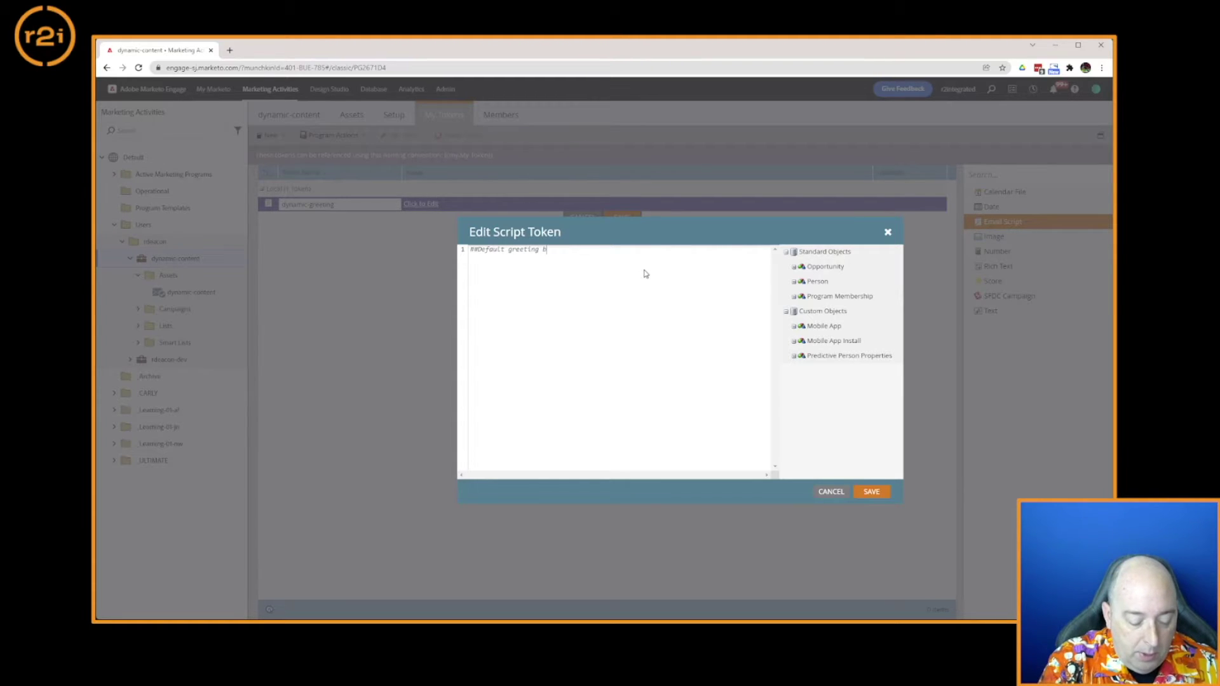
text(y state)
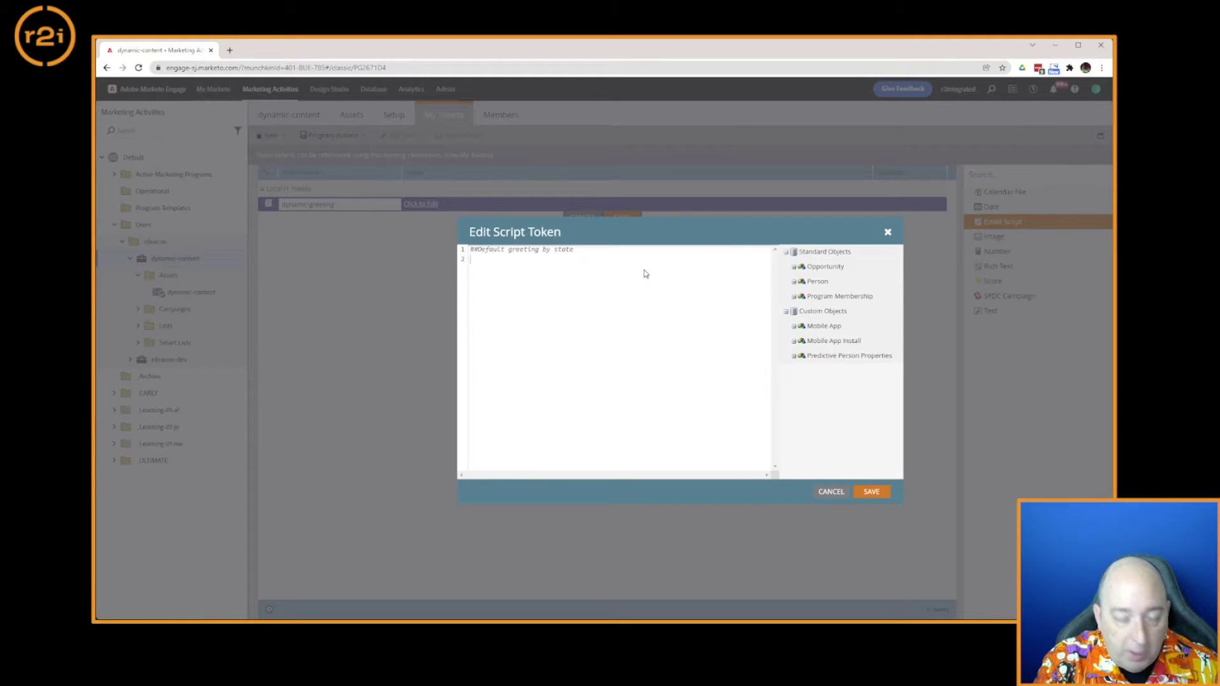
- Write an empty #if(), #else and #end block below the comment, with a blank line under each branch
text(#)
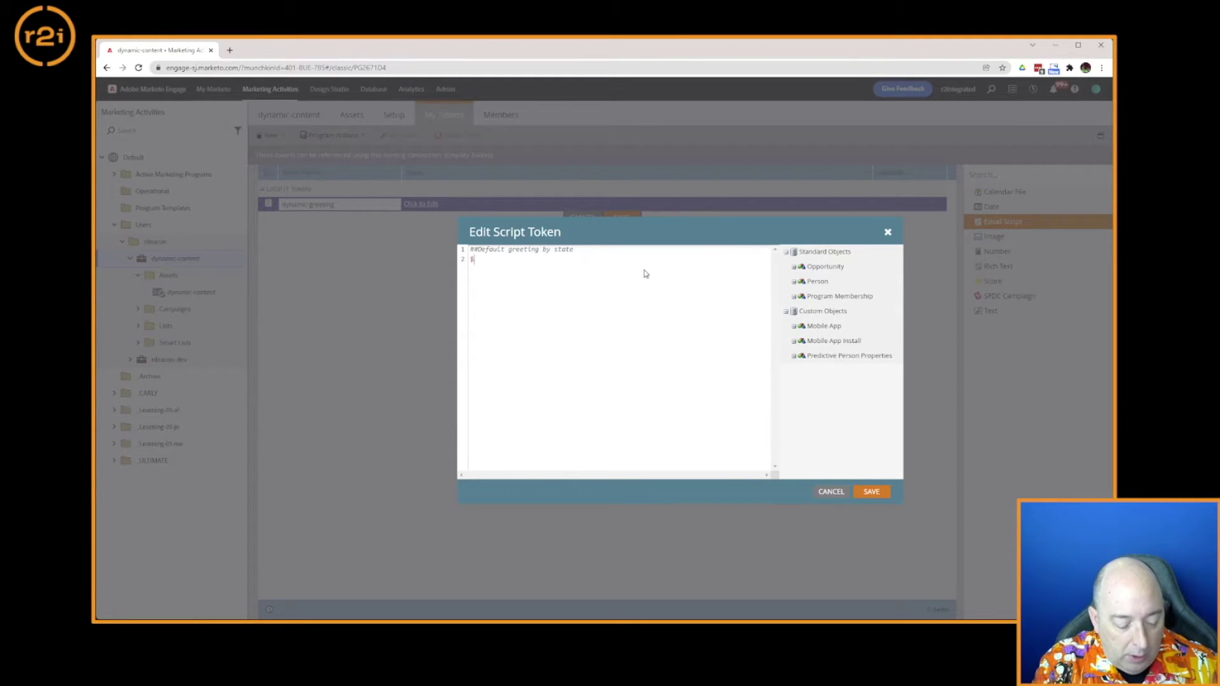
text(if()
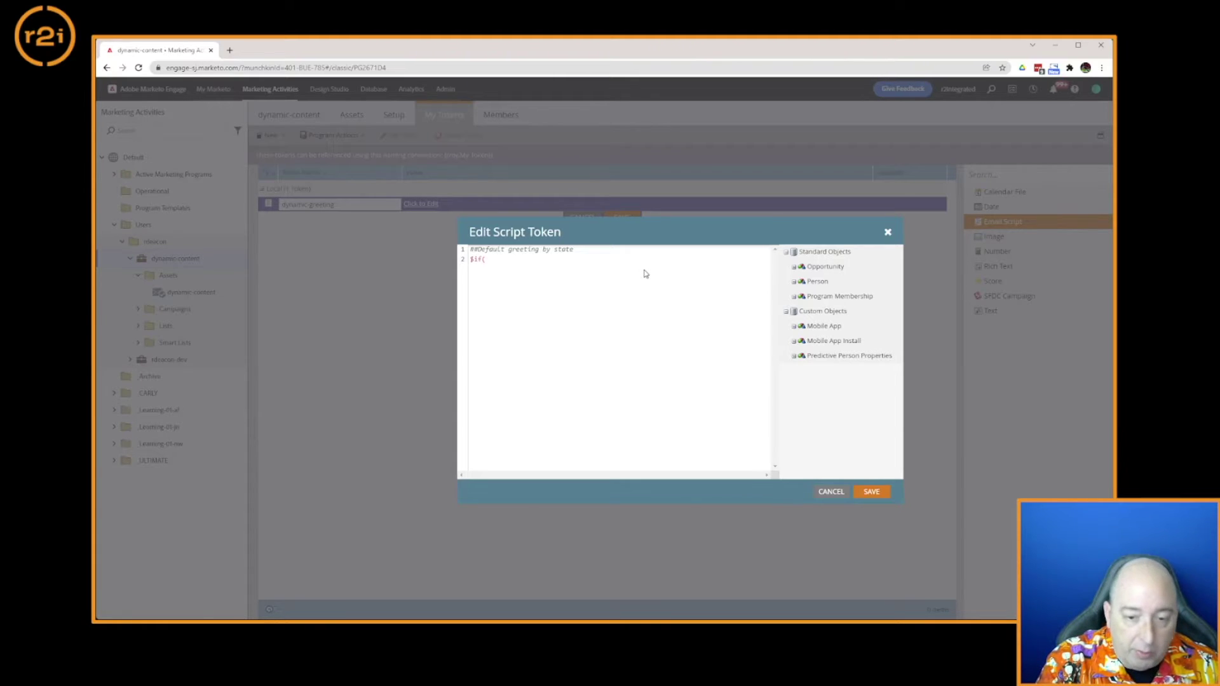
key(Return)
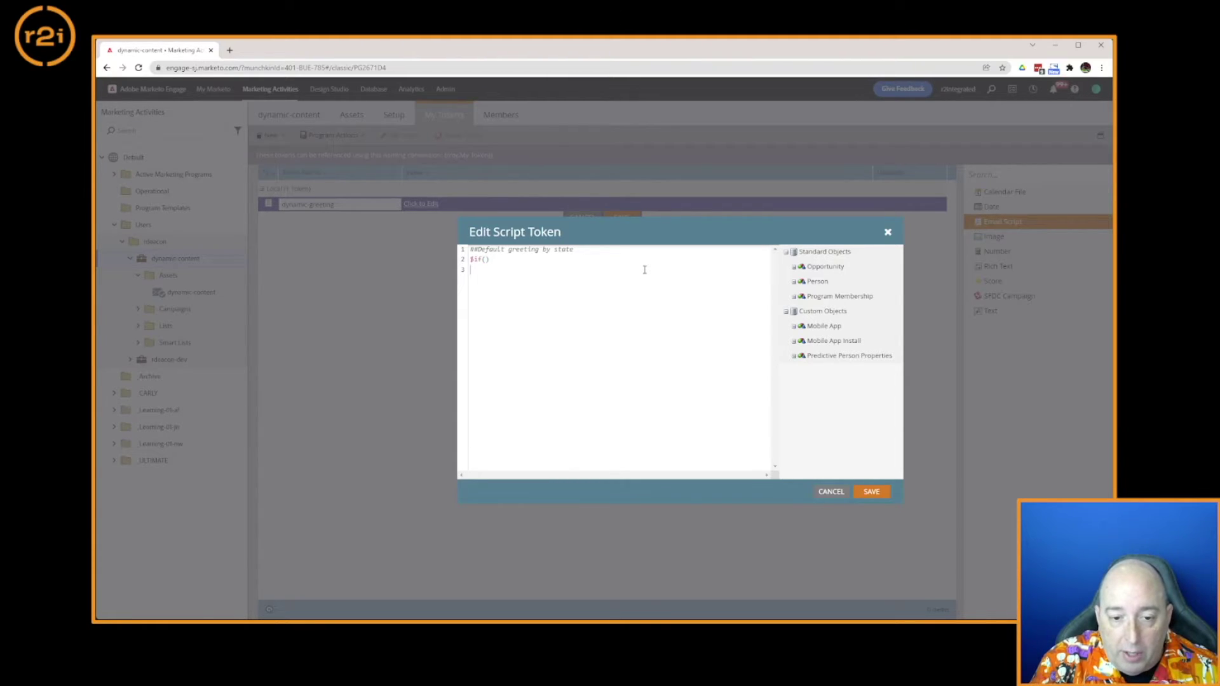
key(BackSpace)
text(#e)
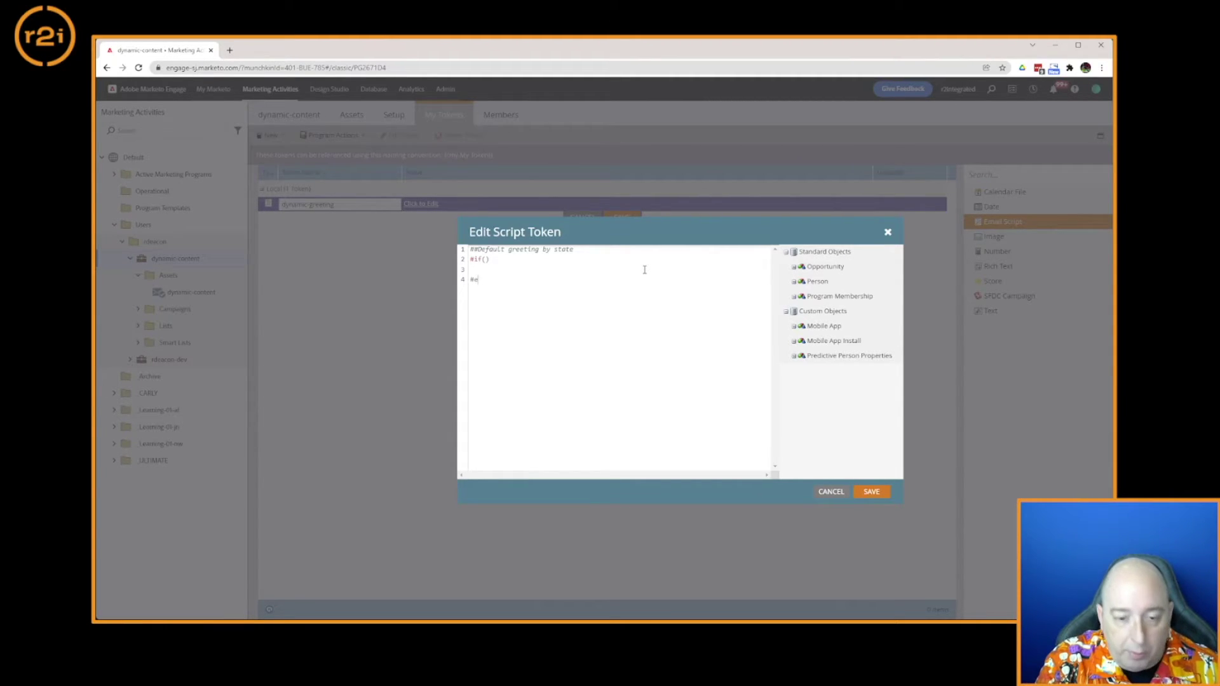
text(lse  )
text(#)
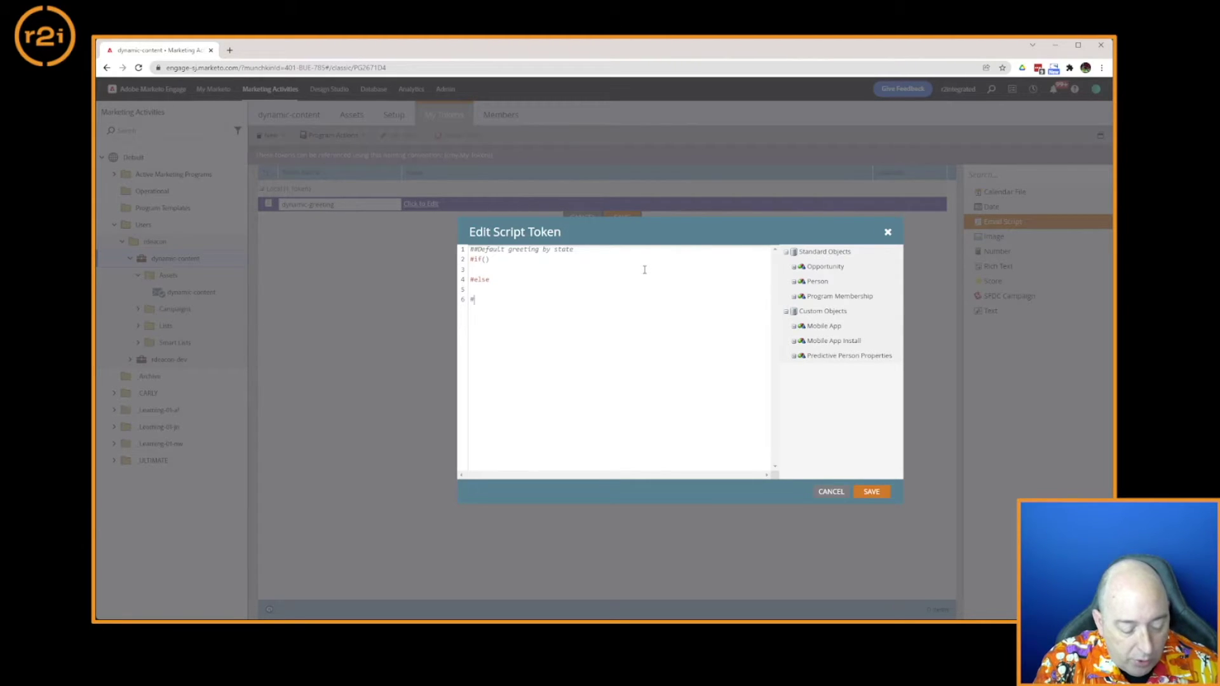
text(end)
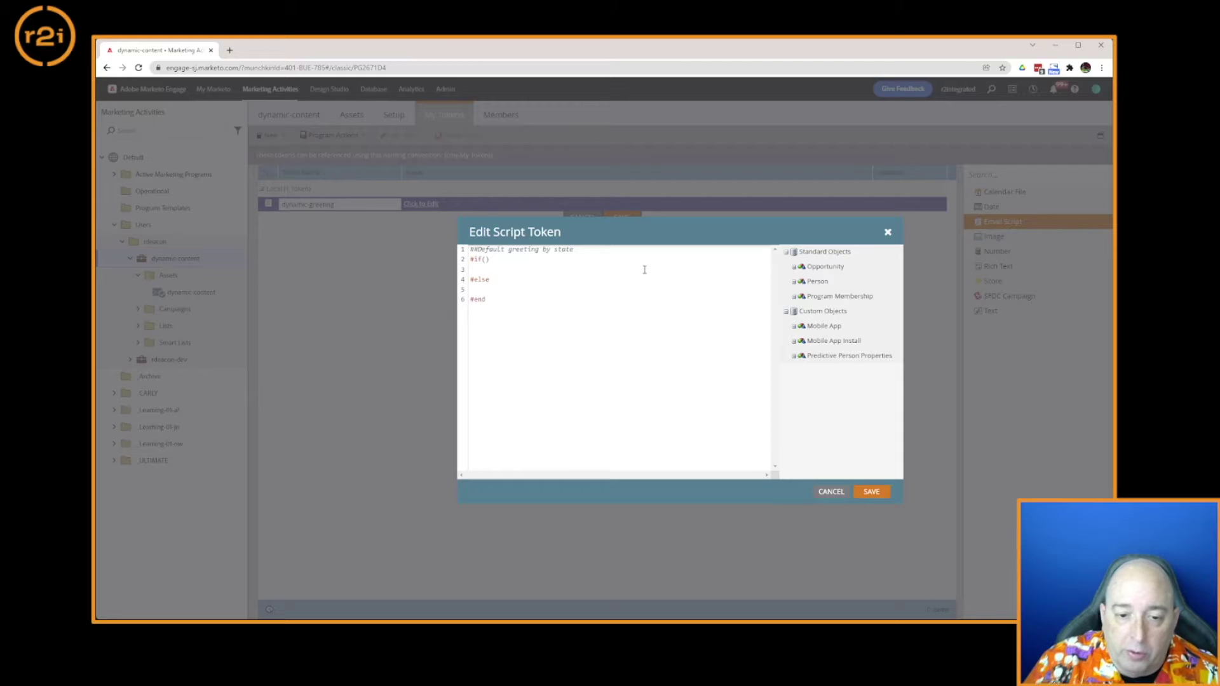
- Insert the Person object's State field as ${lead.State} inside the parentheses of the #if() condition
key(Up)
key(End)
key(Left)
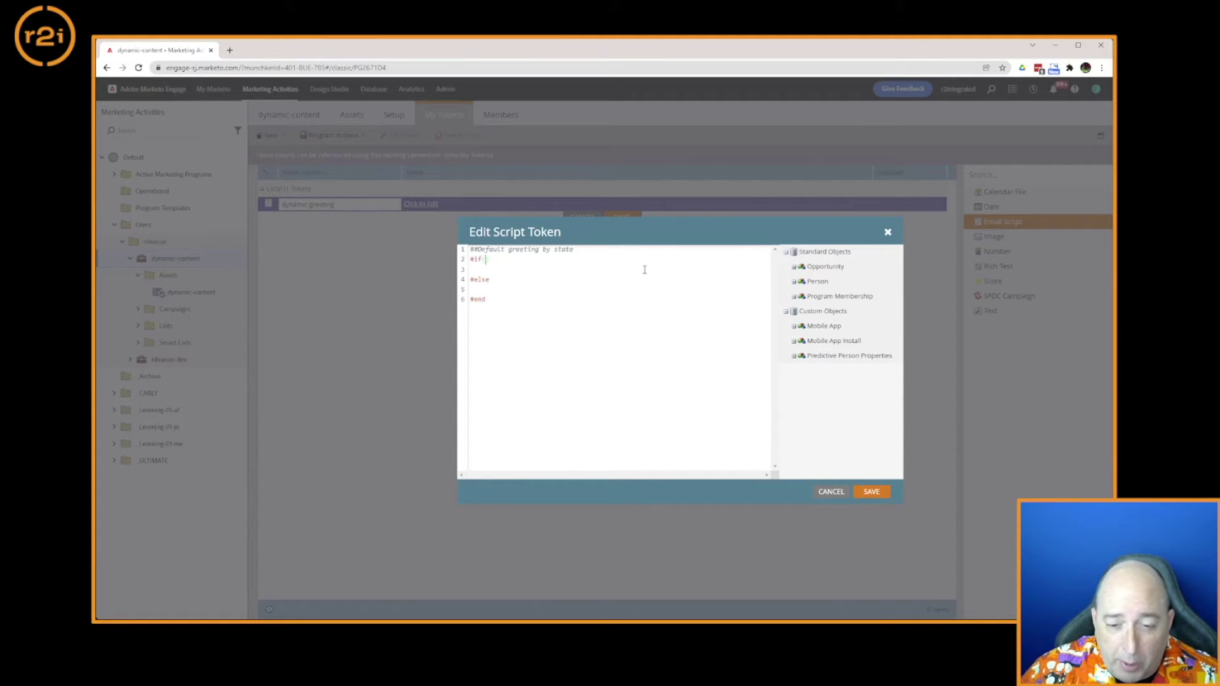
click(795, 282)
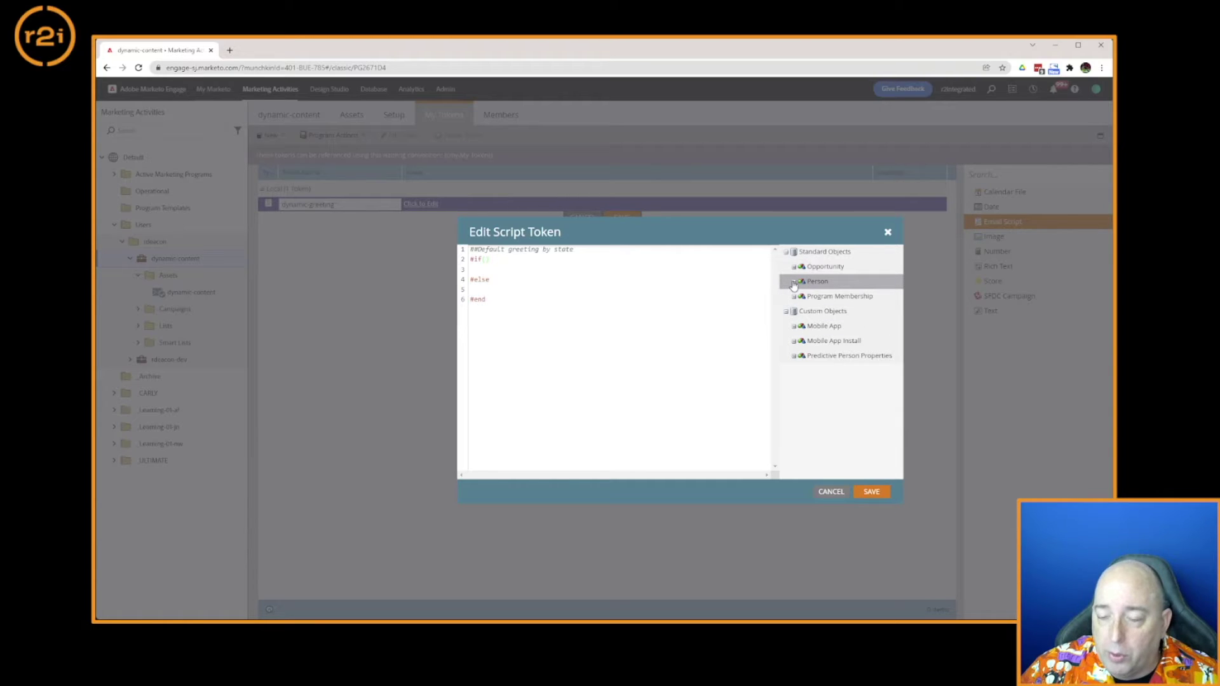
scroll(856, 328, down, 15)
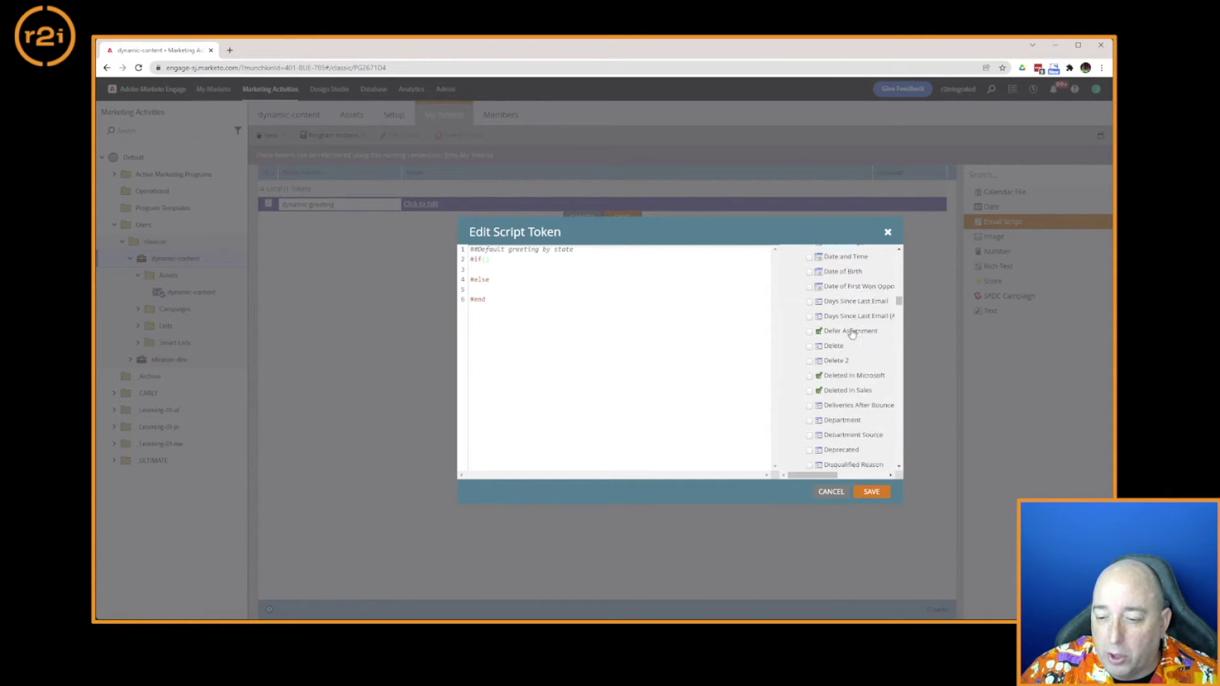
scroll(851, 333, down, 15)
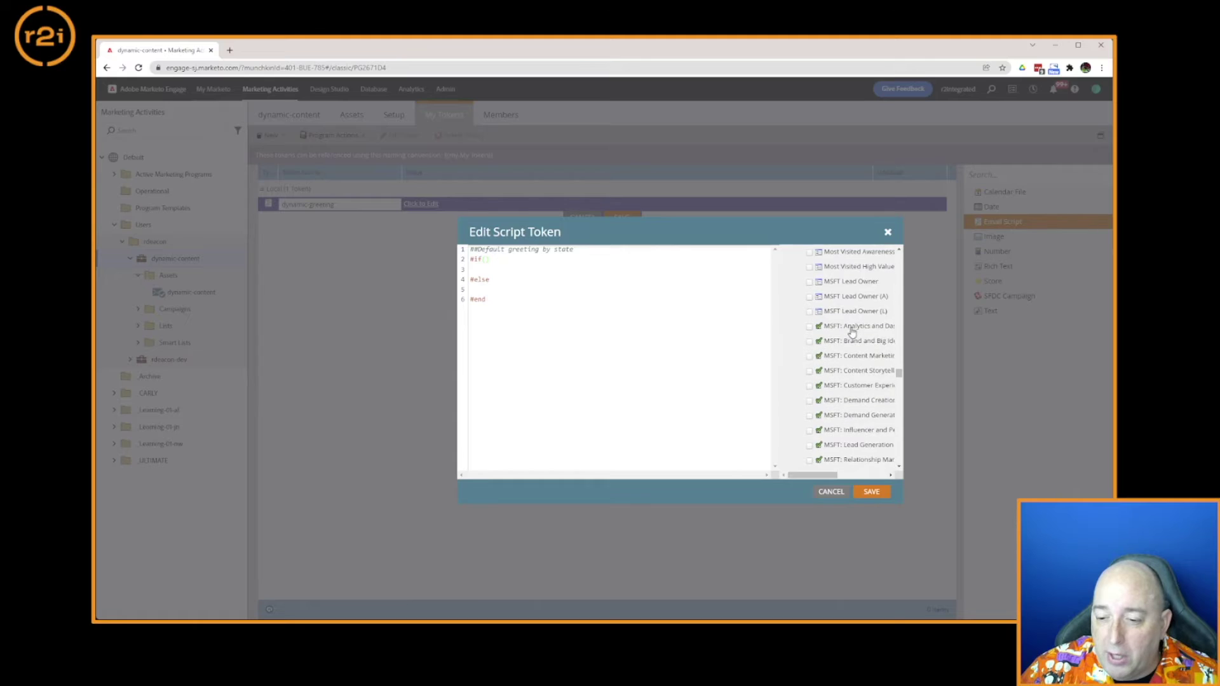
scroll(851, 333, down, 15)
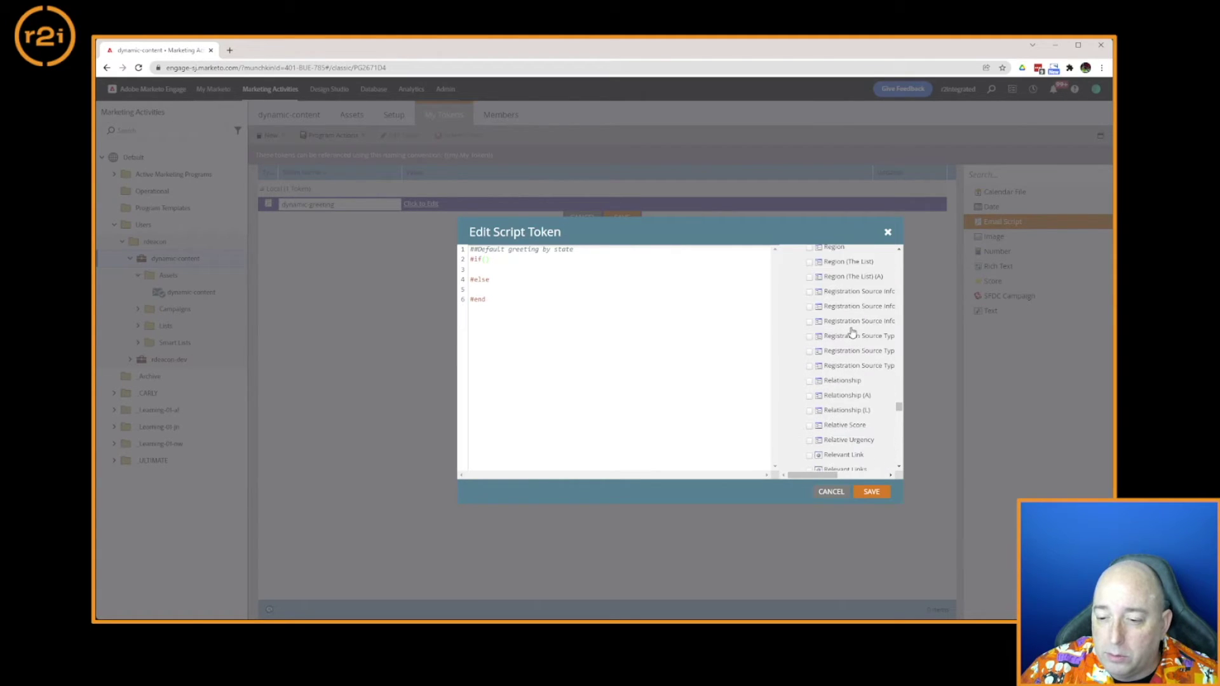
scroll(852, 331, down, 10)
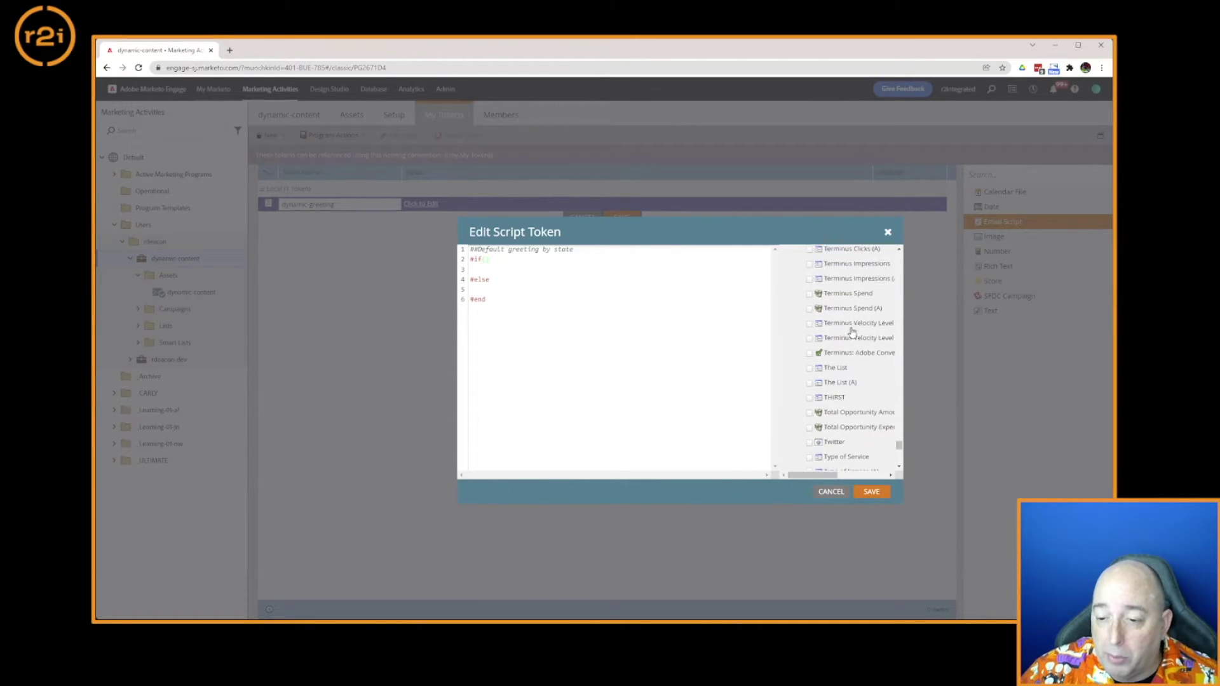
scroll(852, 326, up, 12)
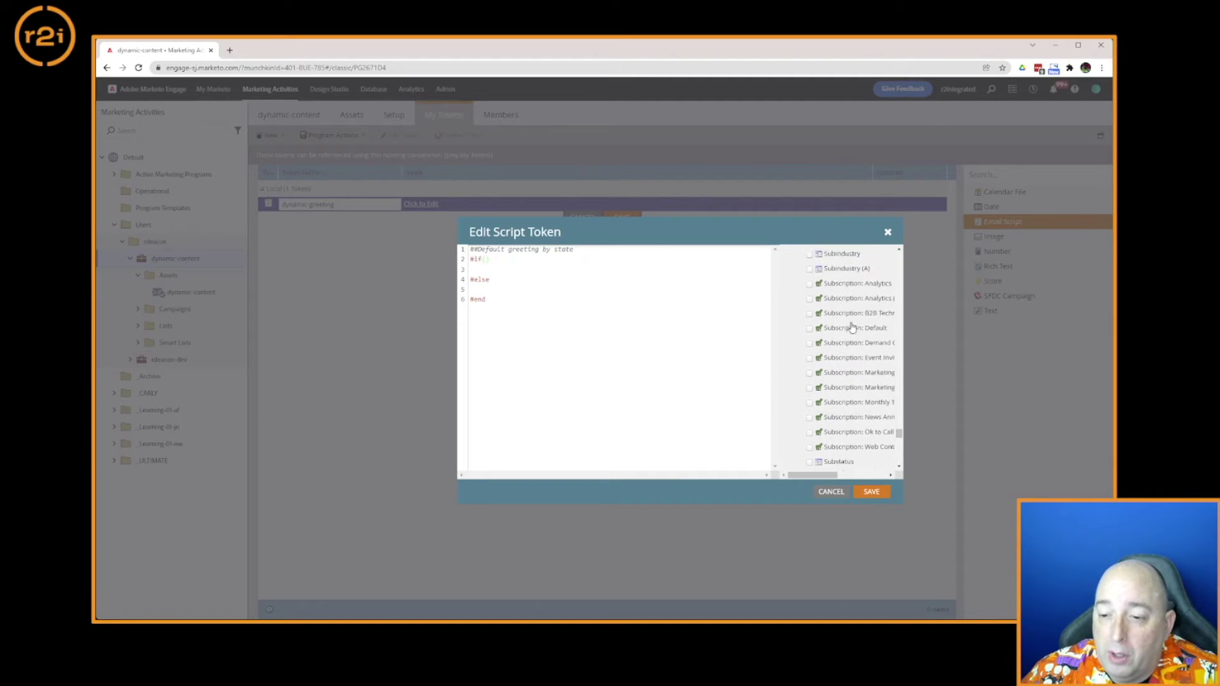
scroll(849, 306, up, 3)
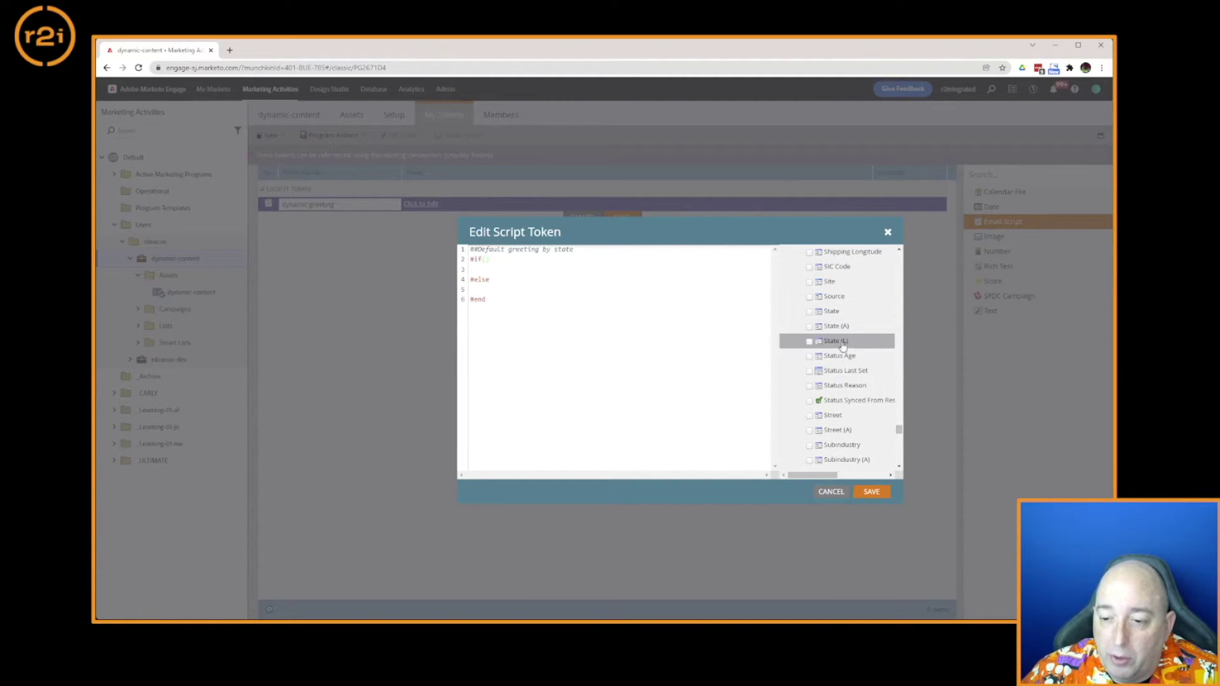
drag(843, 322, 537, 259)
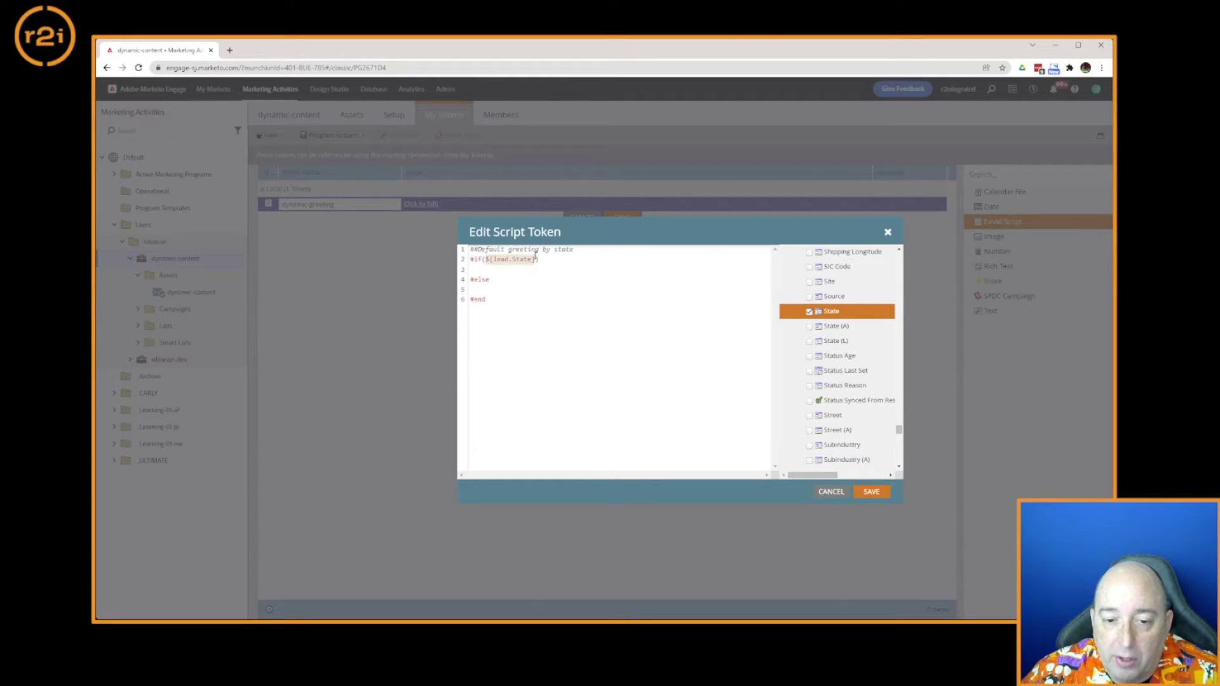
- Complete the #if condition so that the lead's state is compared with == "FL"
click(536, 260)
text(==)
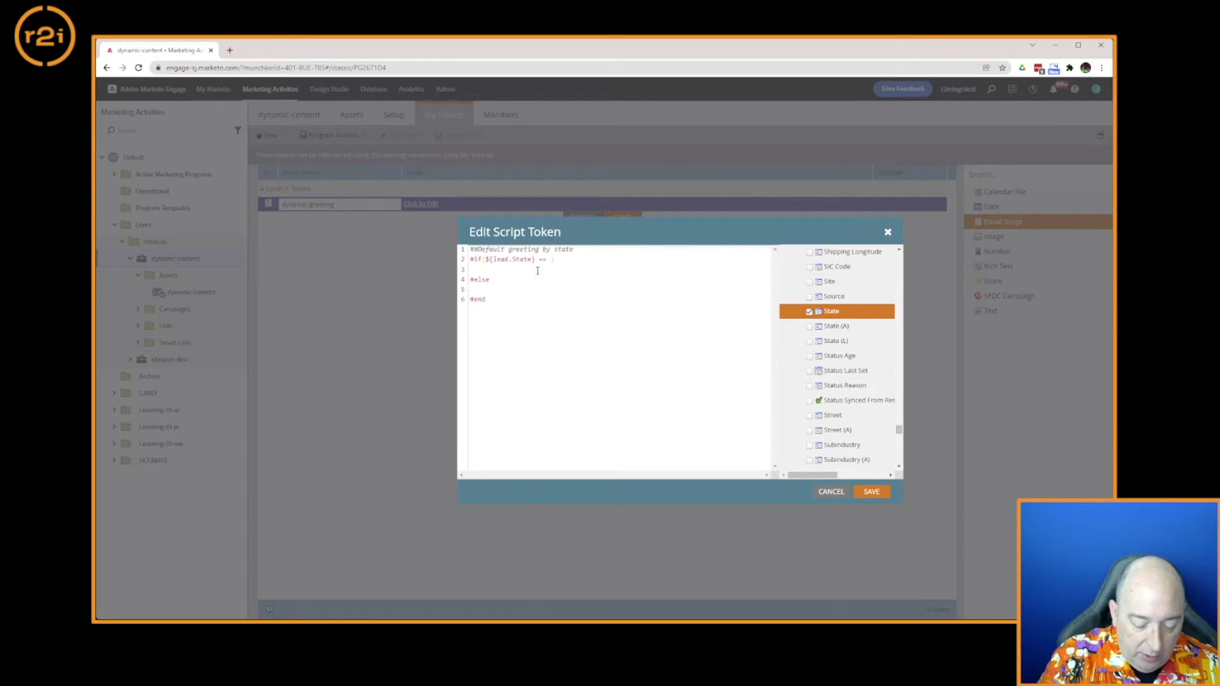
text( "FL)
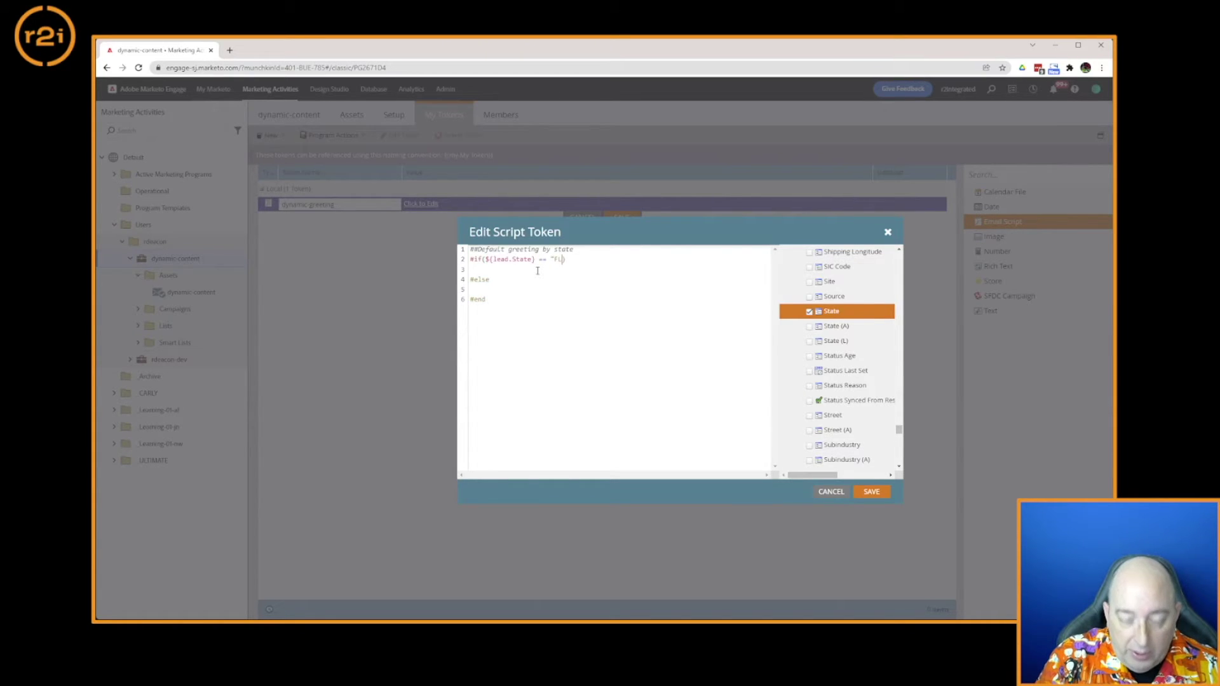
text(")
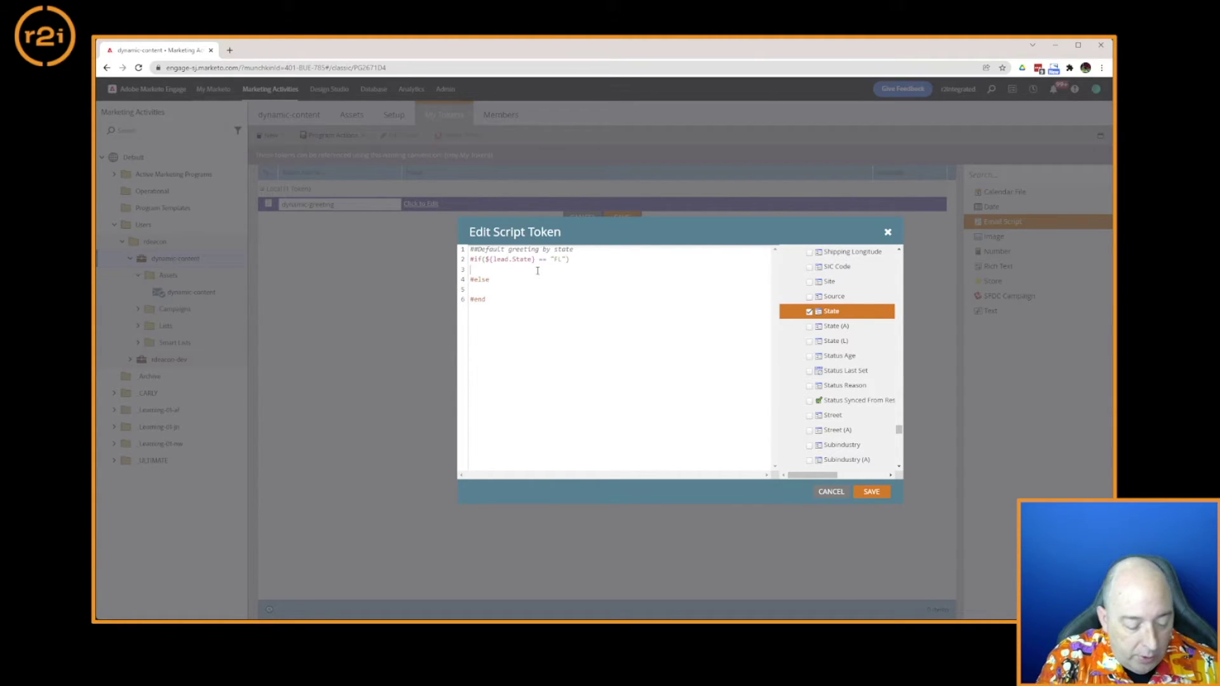
- Write #set($greeting = "Welcome Floridians!!!") on the blank line under the #if condition
text(#set)
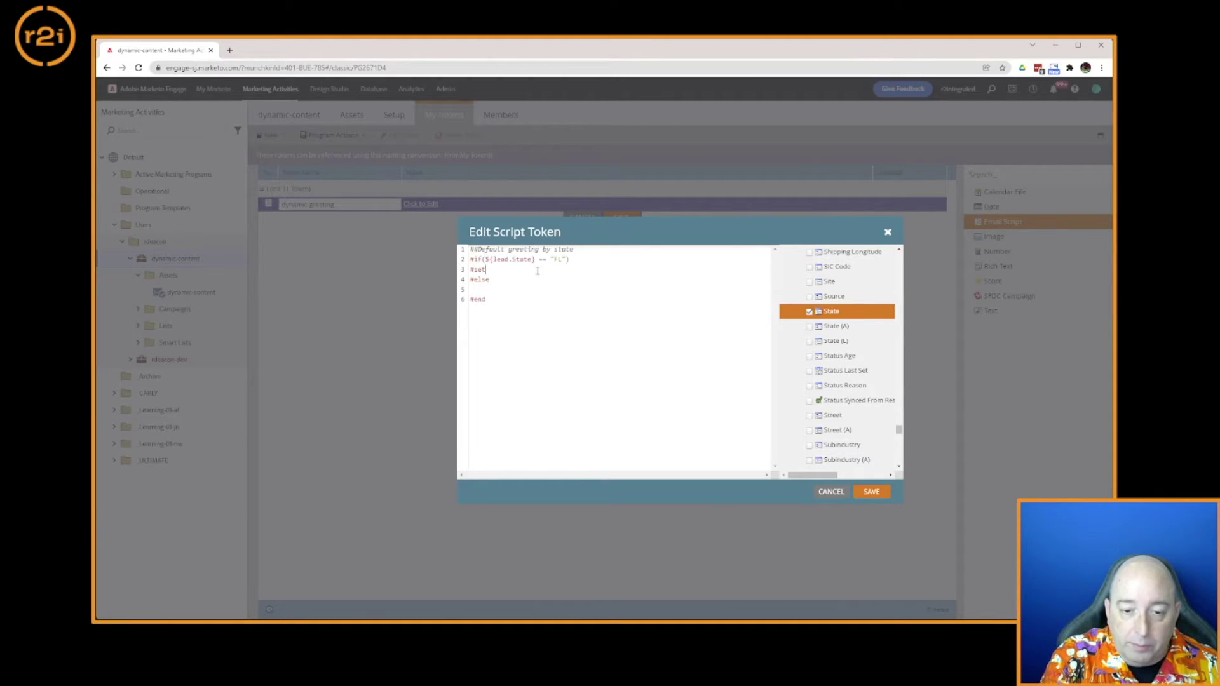
text(($g)
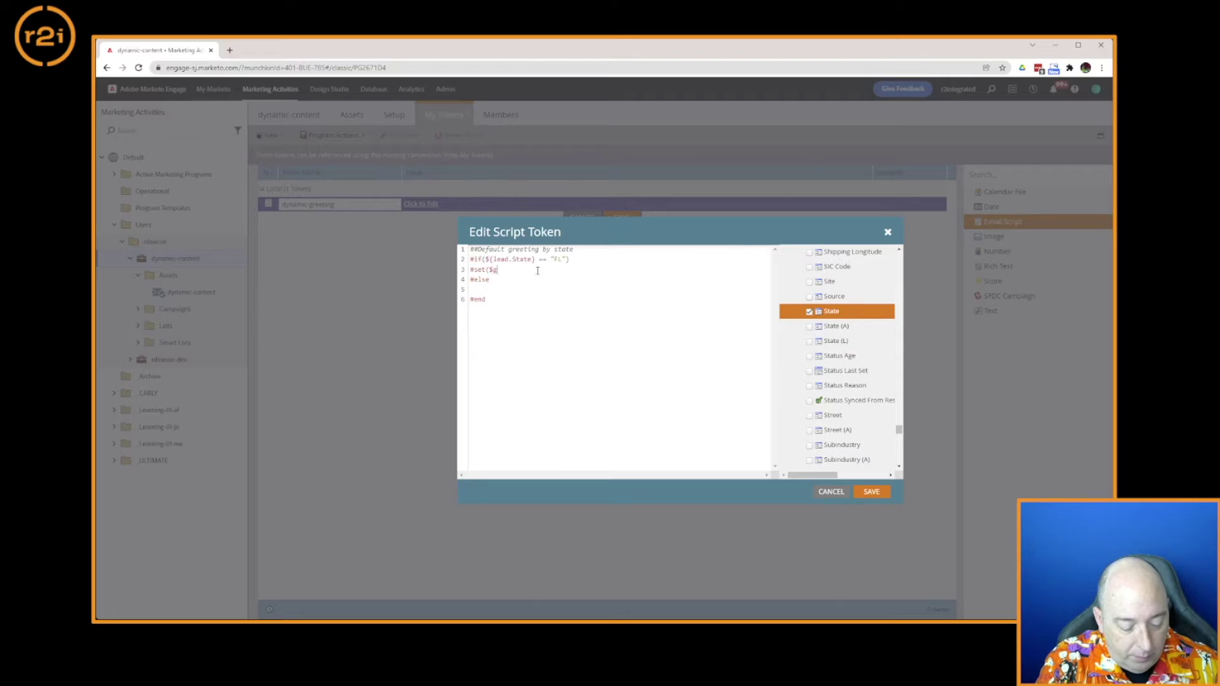
text(reeting =)
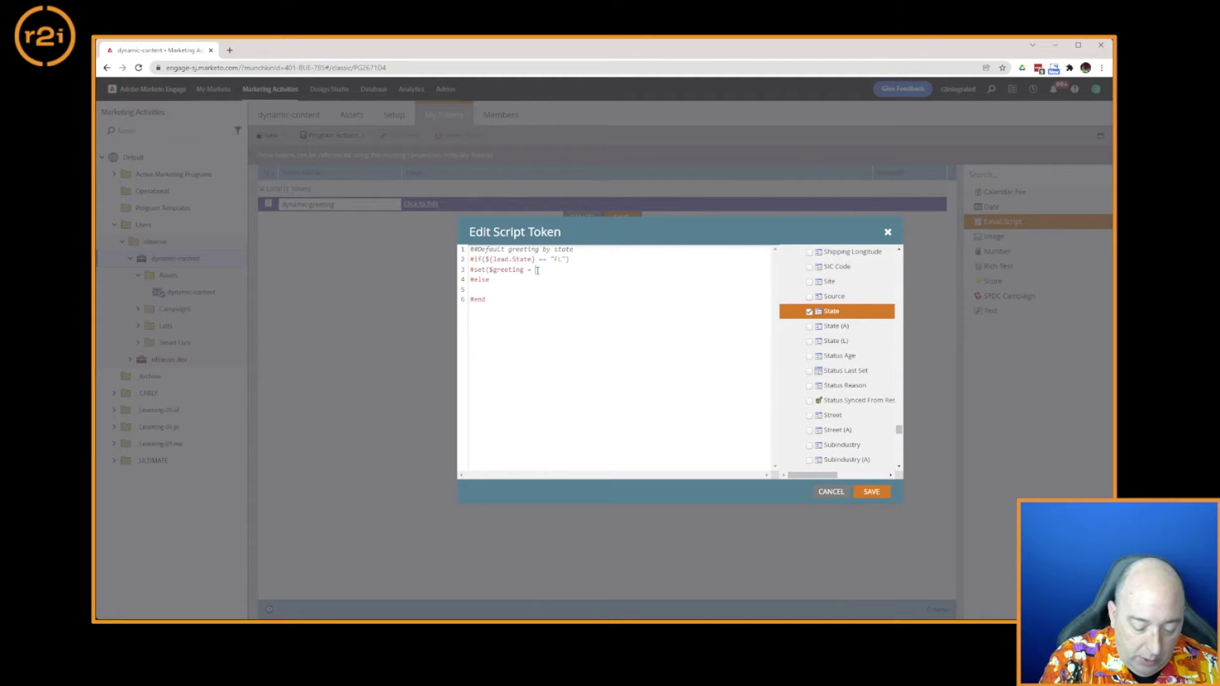
text( "Welco)
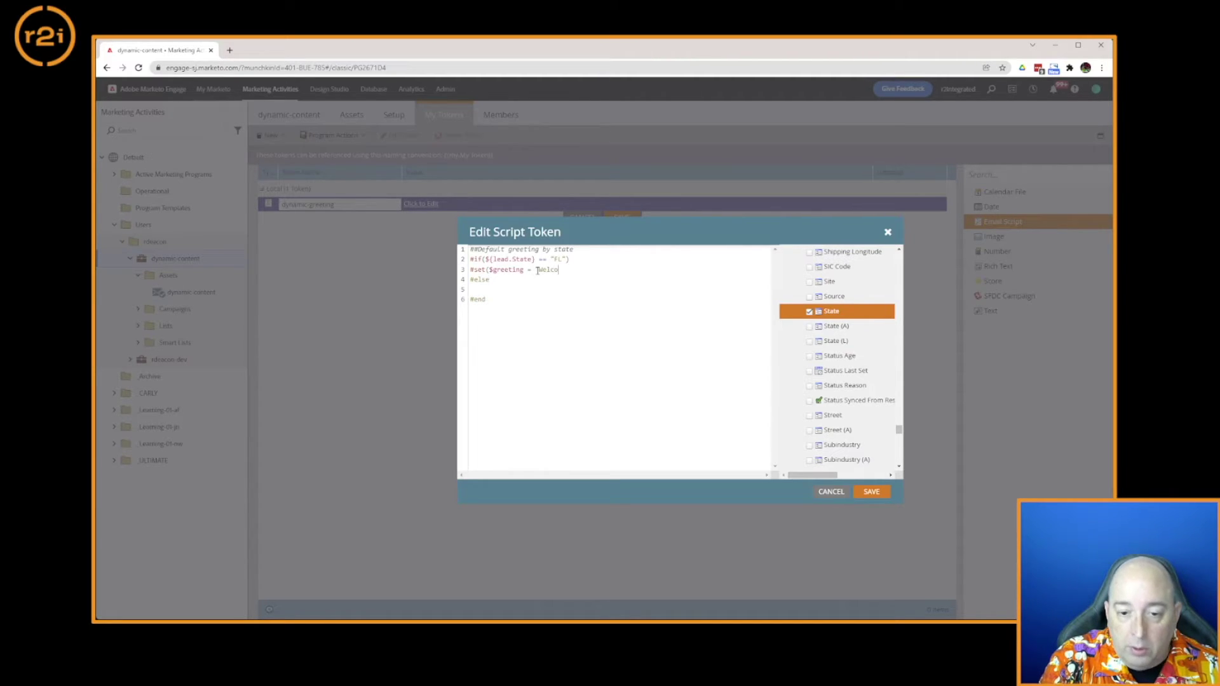
text(me Floridians!!!")
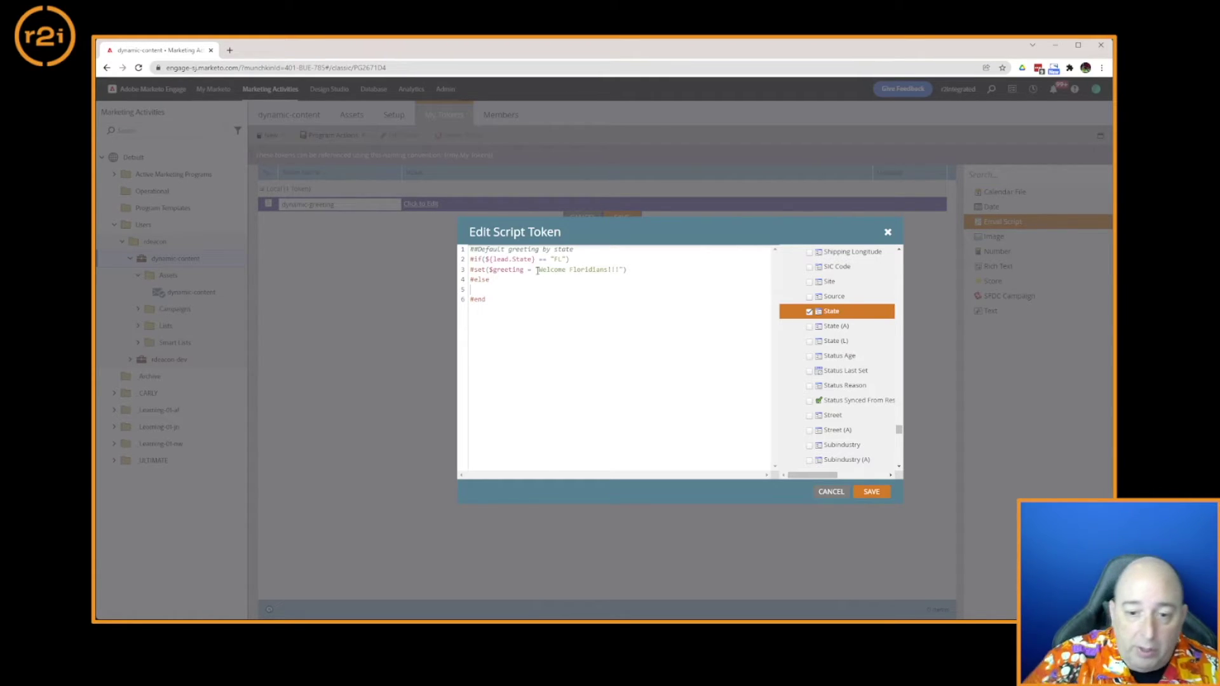
- Copy the #set line into the #else branch and shorten its greeting text to "Welcome!!!"
drag(638, 272, 468, 273)
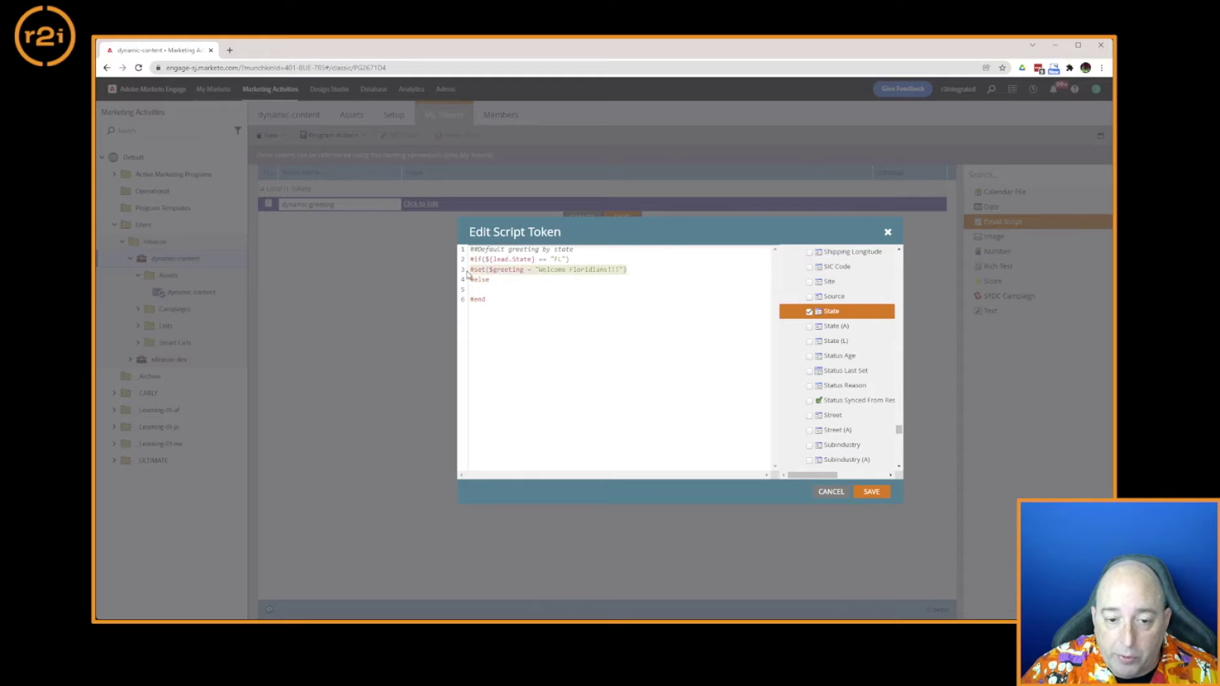
key(ctrl+c)
click(484, 290)
key(ctrl+v)
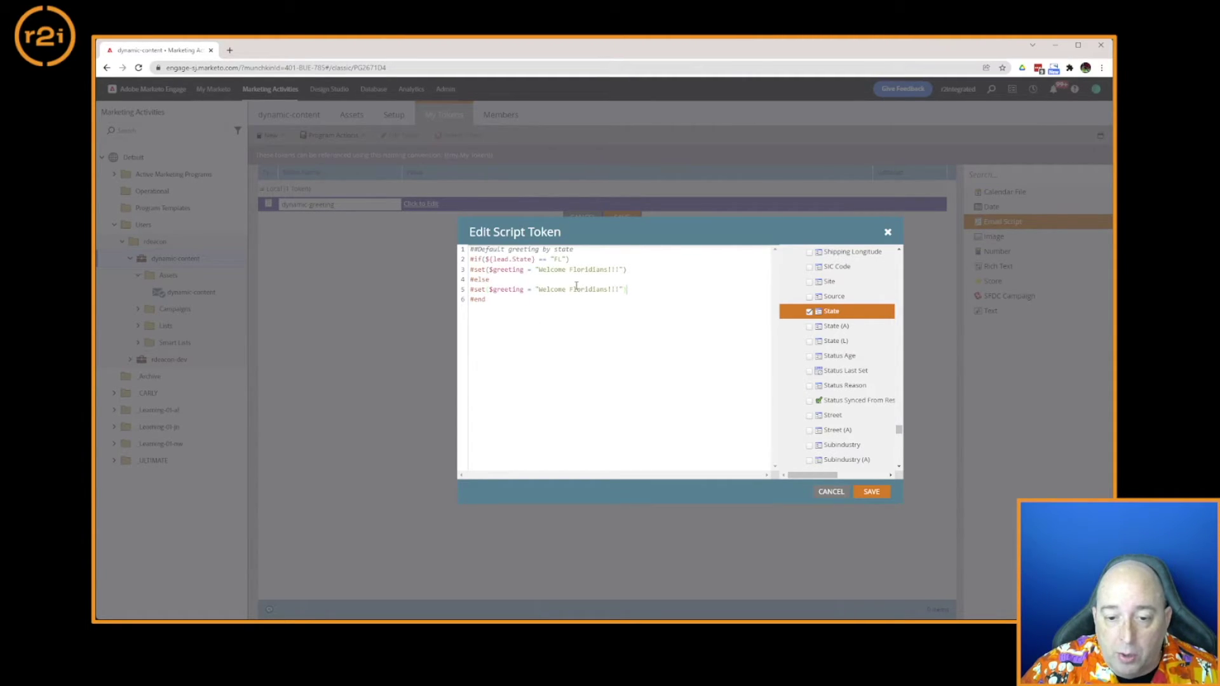
drag(569, 290, 608, 292)
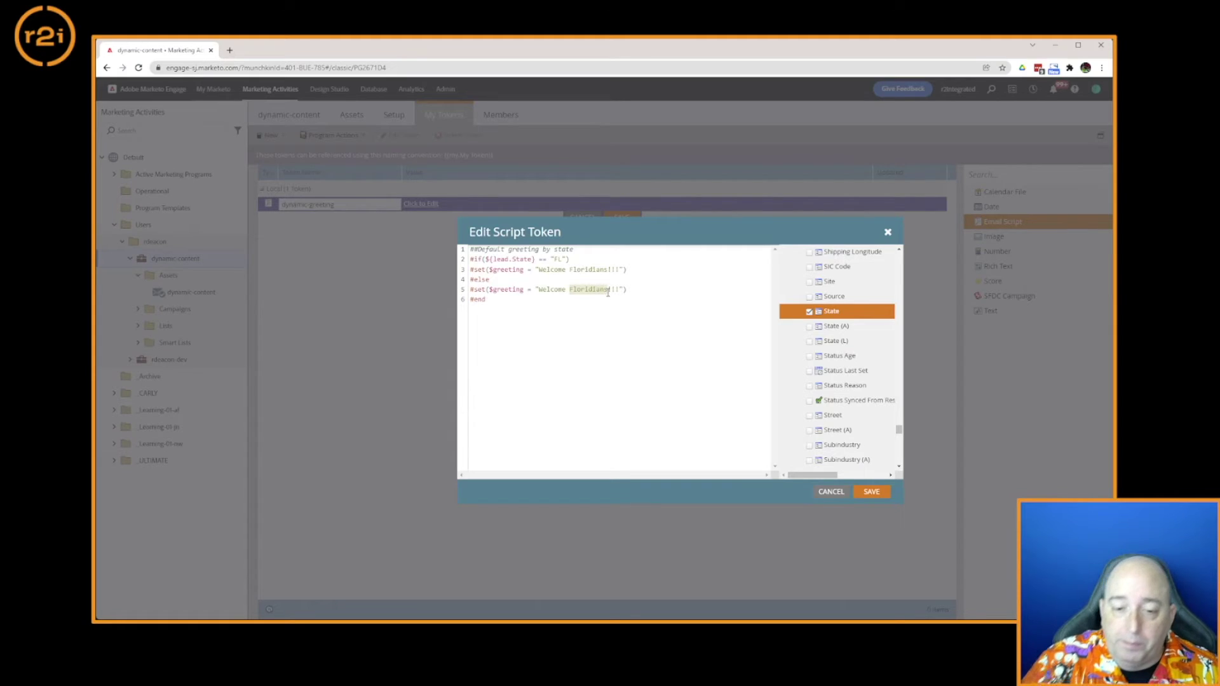
key(BackSpace)
key(BackSpace)
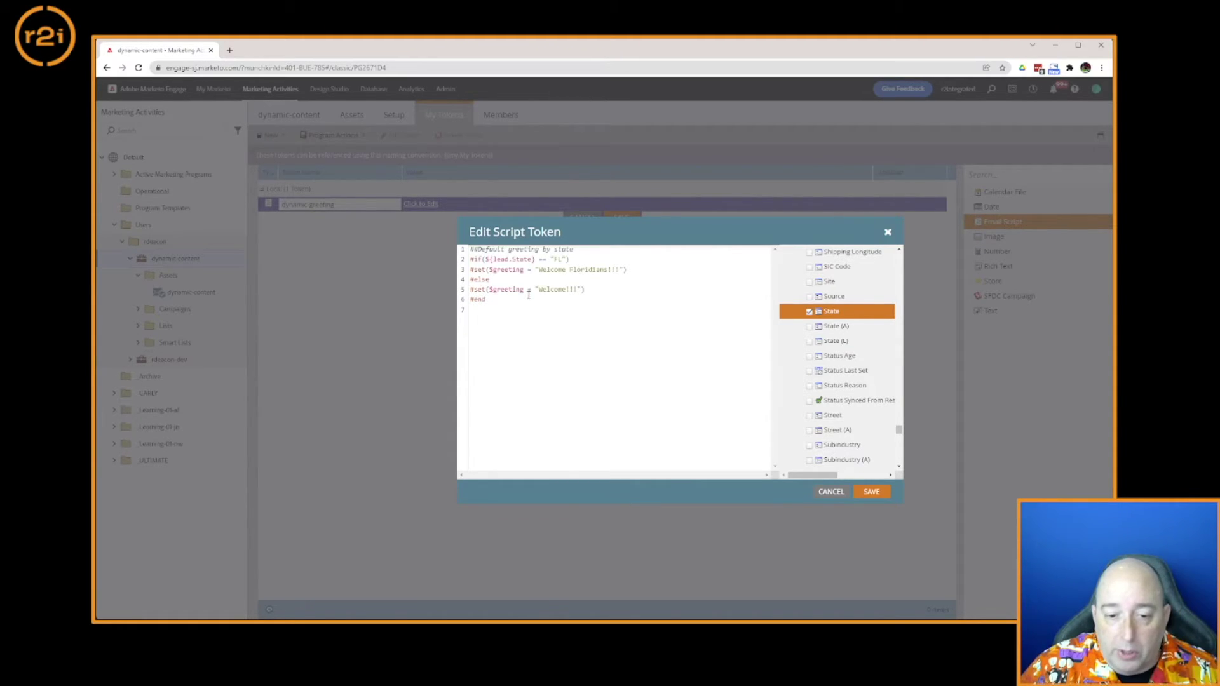
- Output the variable as ${greeting} on the line after #end
drag(524, 290, 492, 289)
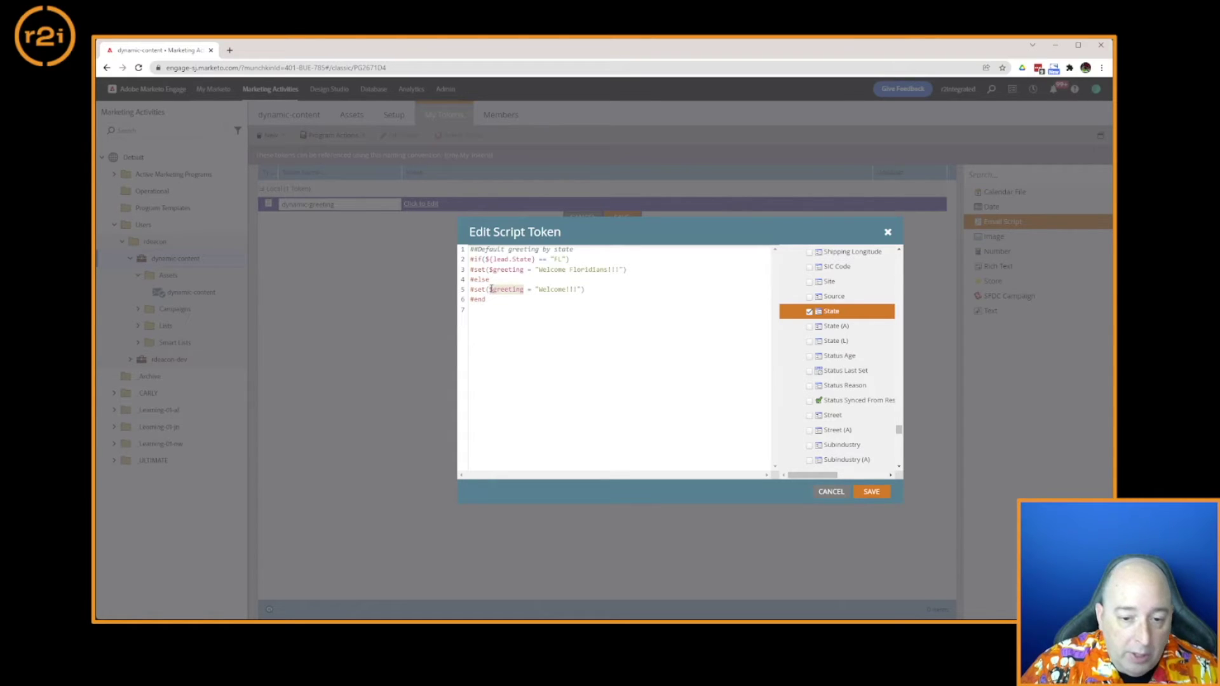
click(492, 309)
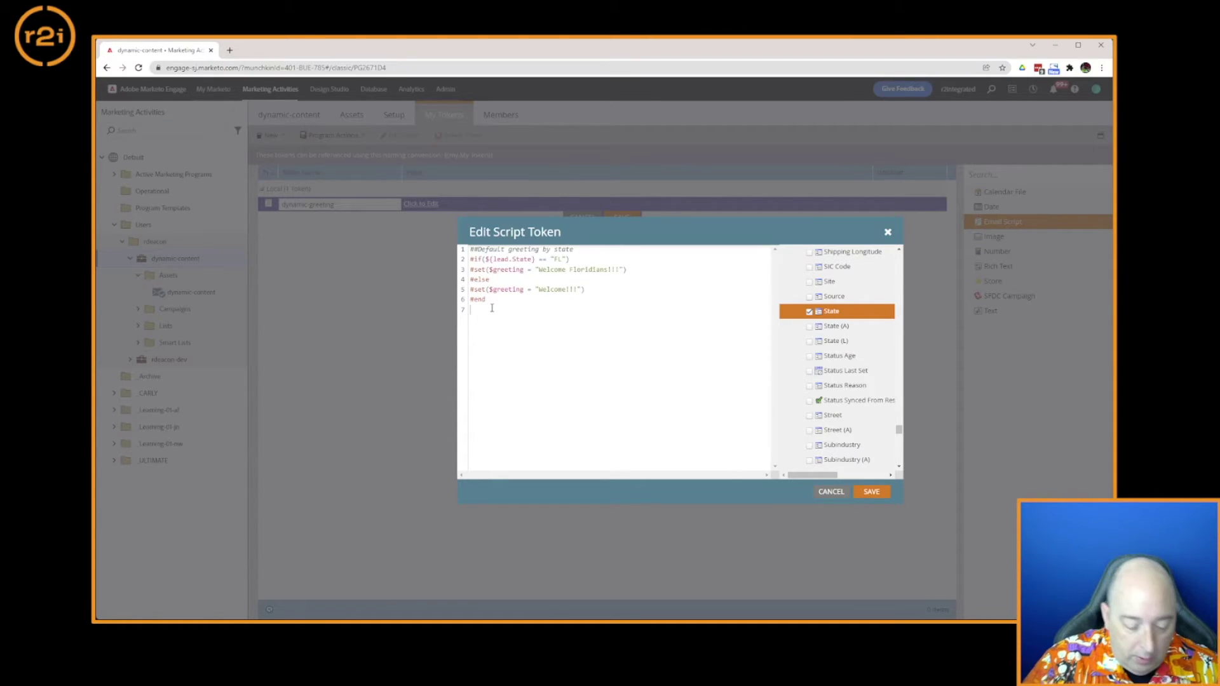
text($)
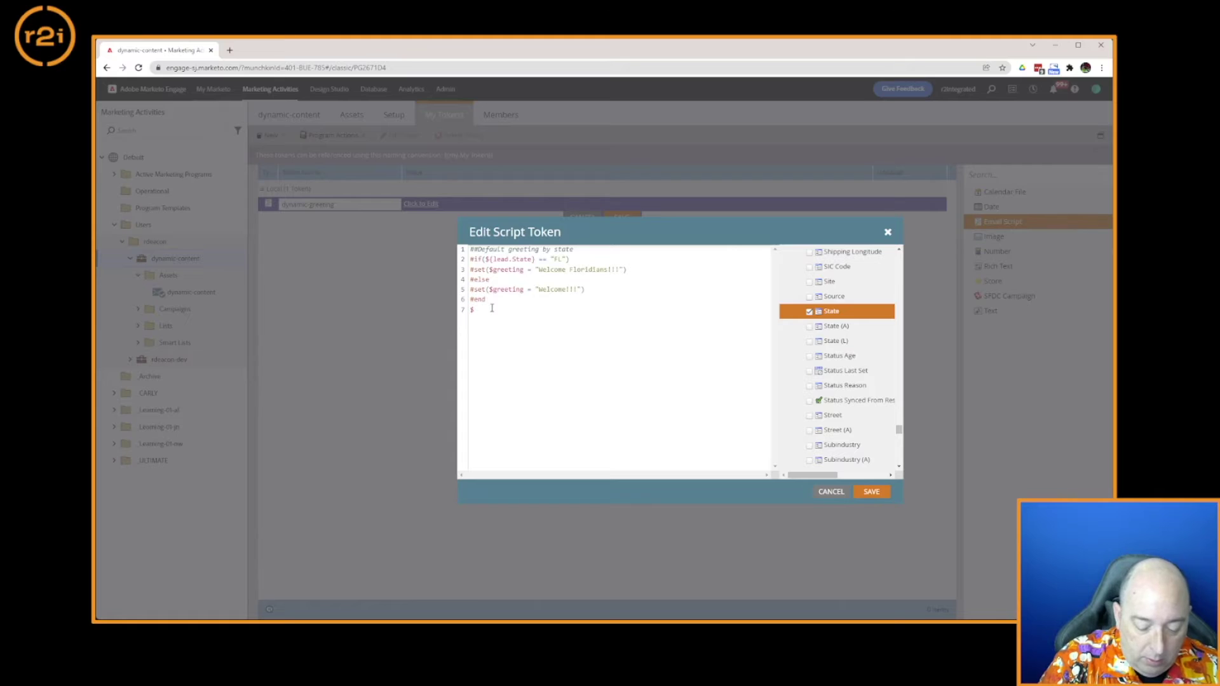
text({greeting)
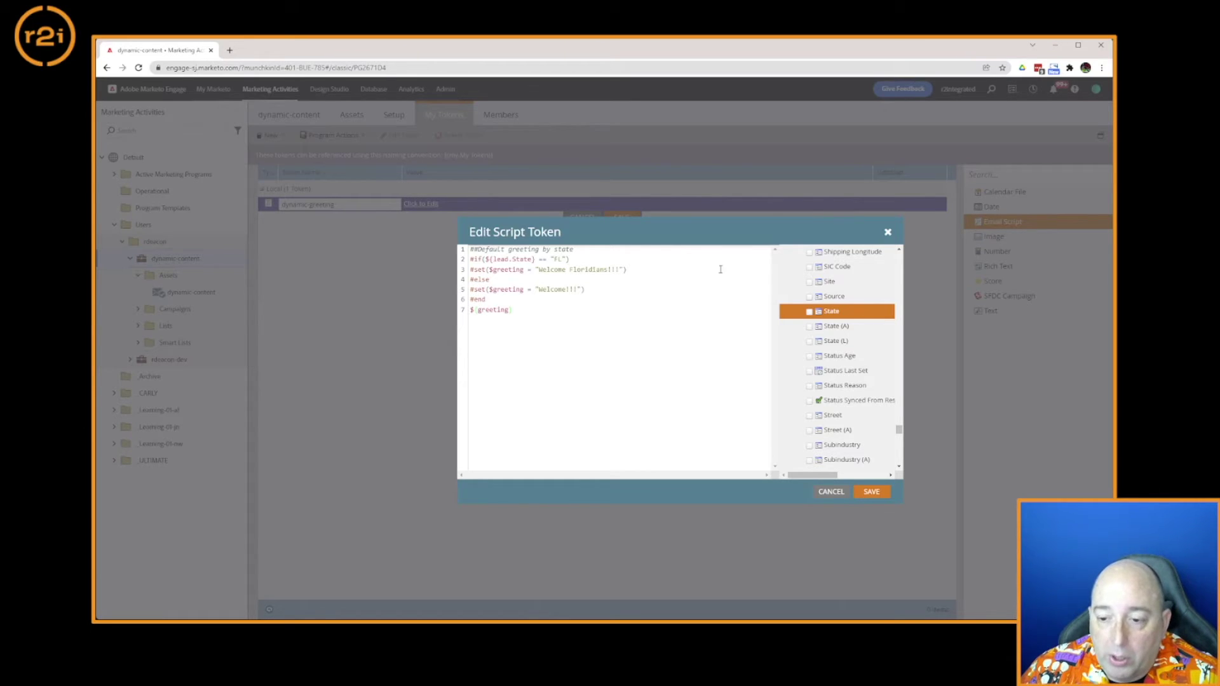
- Make sure the State field is checked for the script, and save both the script and the dynamic-greeting token
click(809, 312)
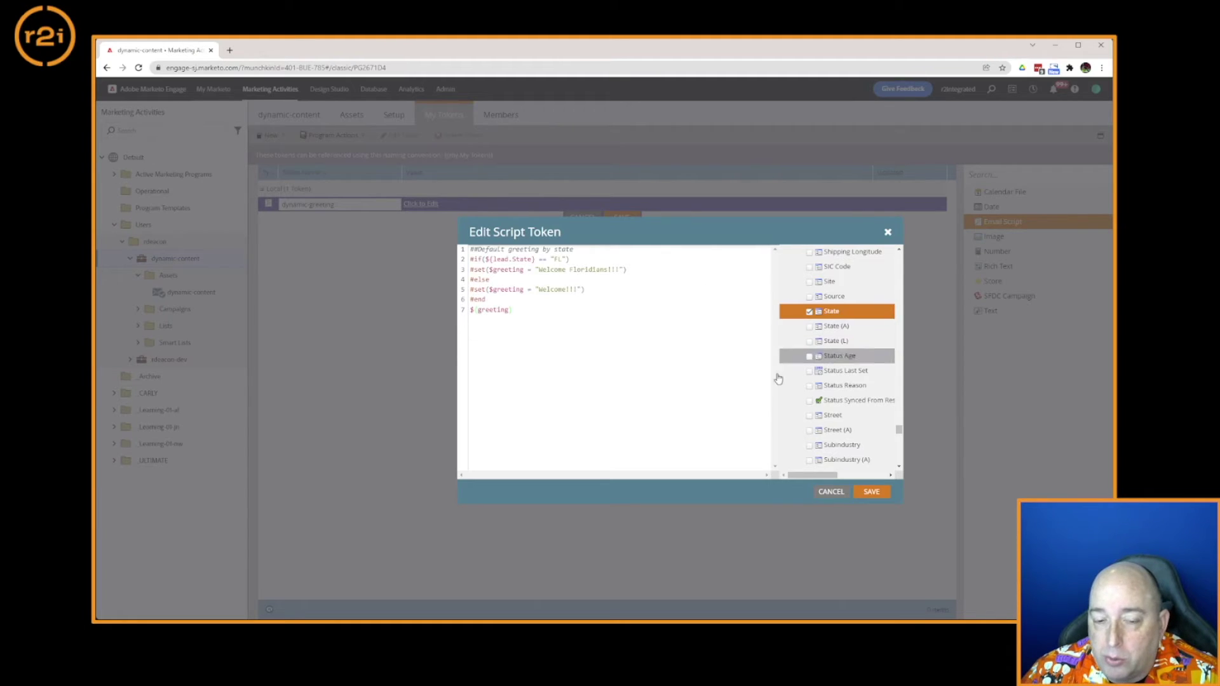
click(871, 492)
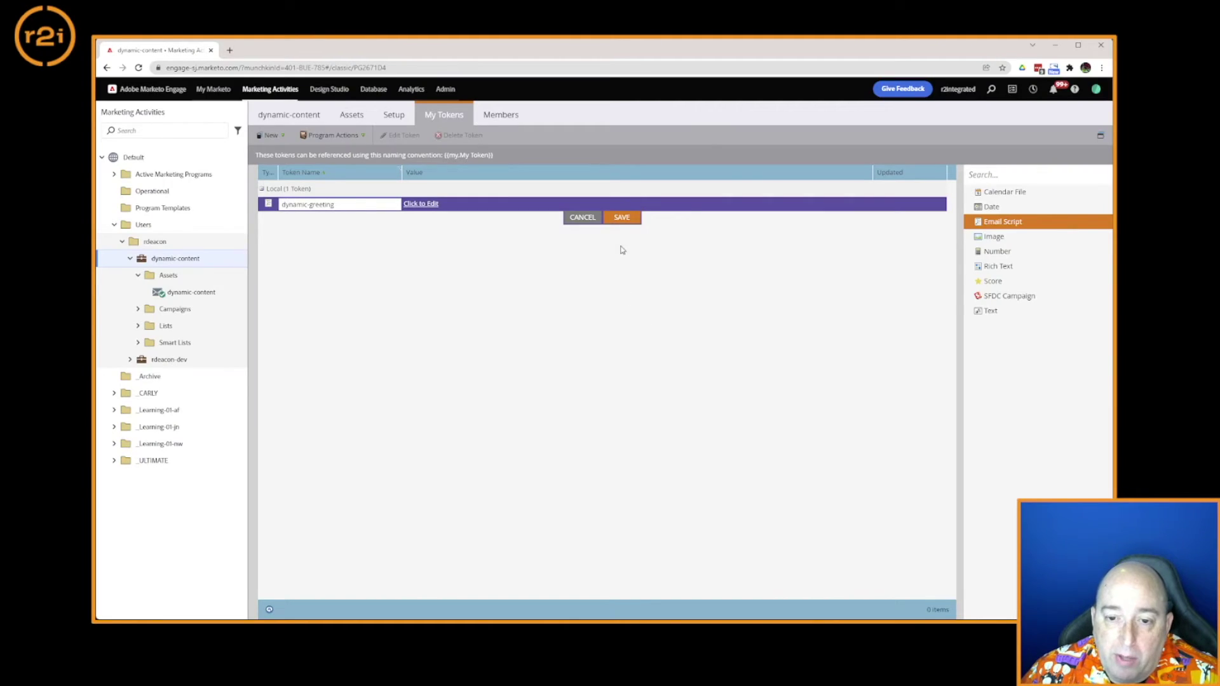
click(622, 222)
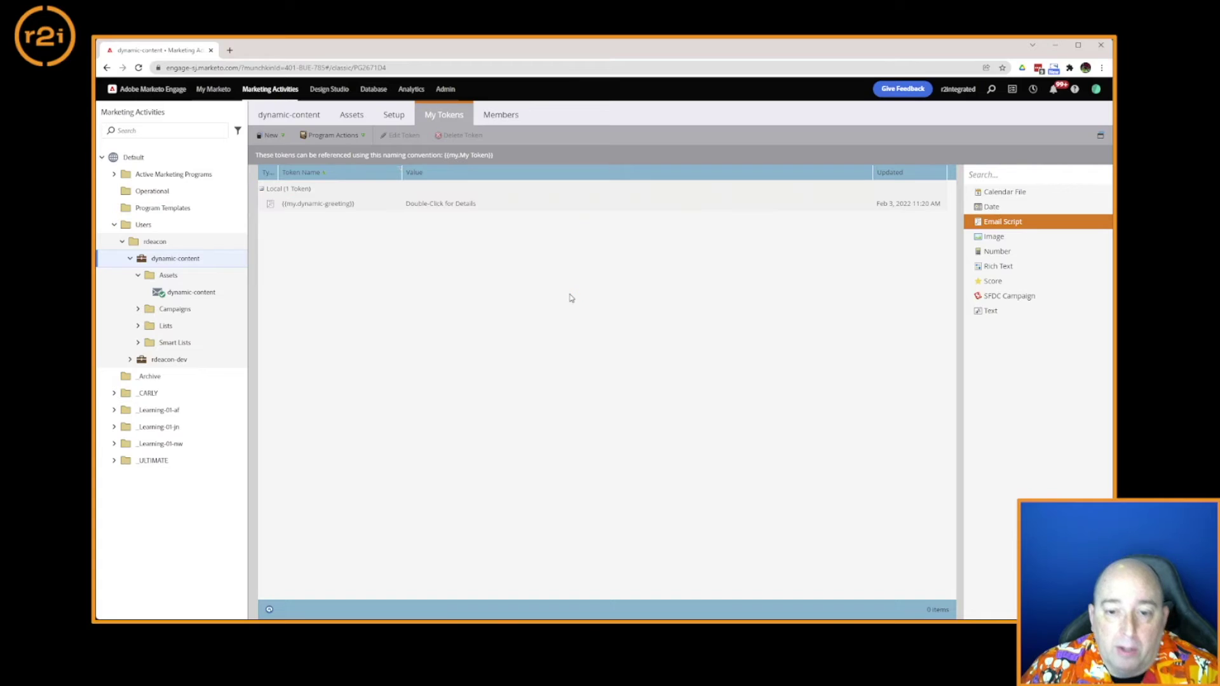
- Copy the token name {{my.dynamic-greeting}} and open the draft of the dynamic-content email for editing
click(363, 204)
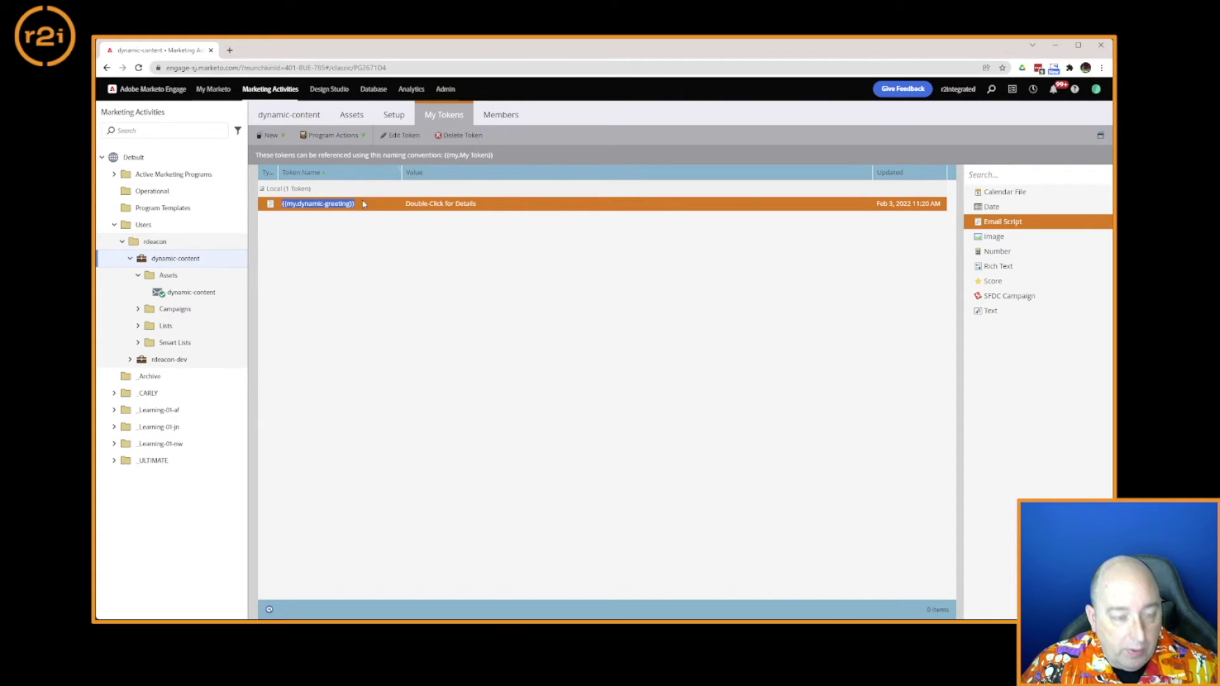
right_click(189, 294)
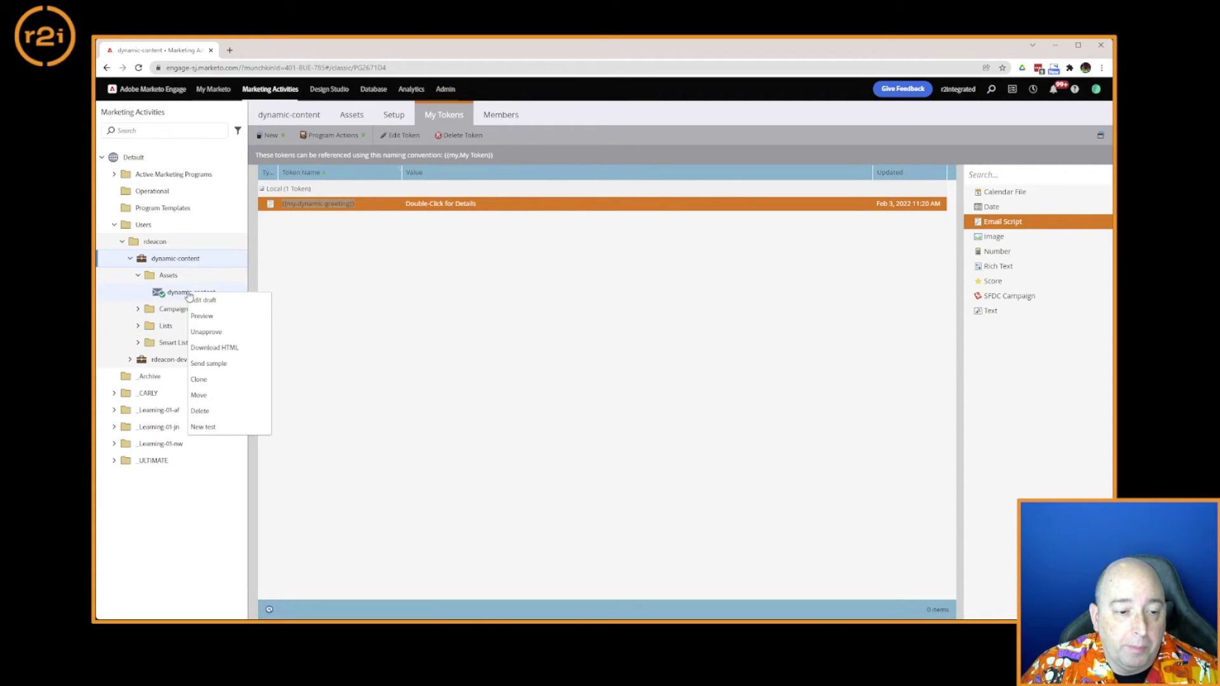
click(204, 300)
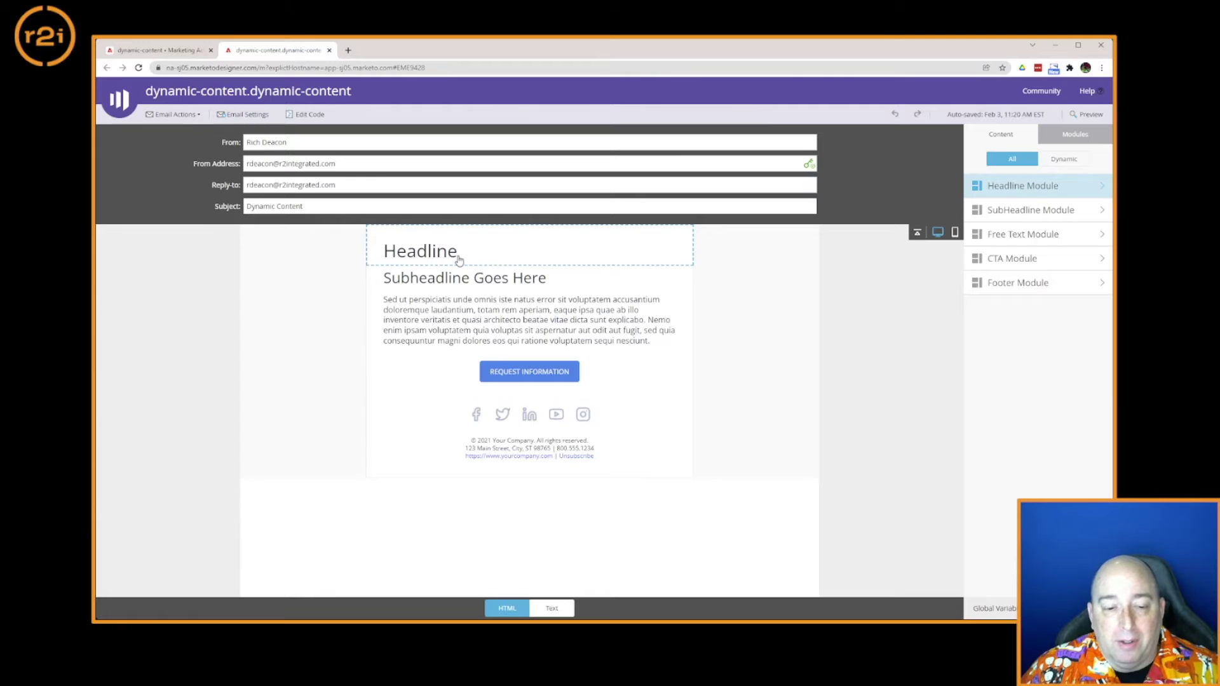
- Replace the Headline text with {{my.dynamic-greeting}} in the headline's HTML source, and apply and save the change
click(501, 260)
double_click(502, 264)
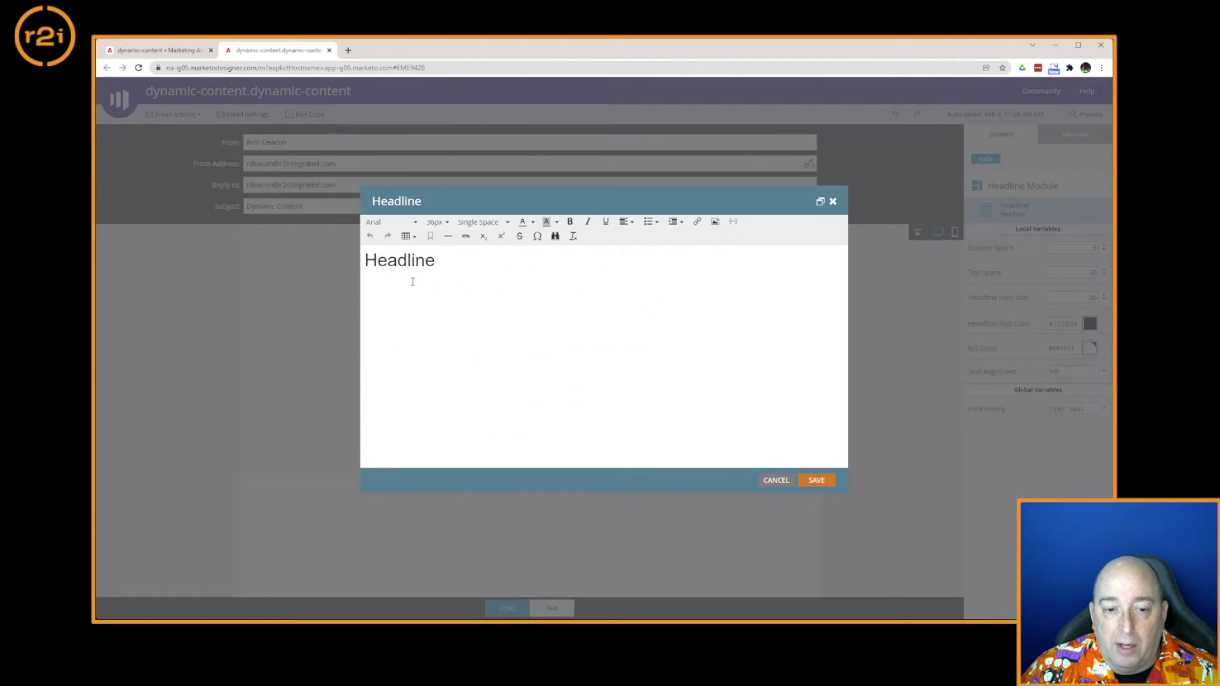
click(455, 236)
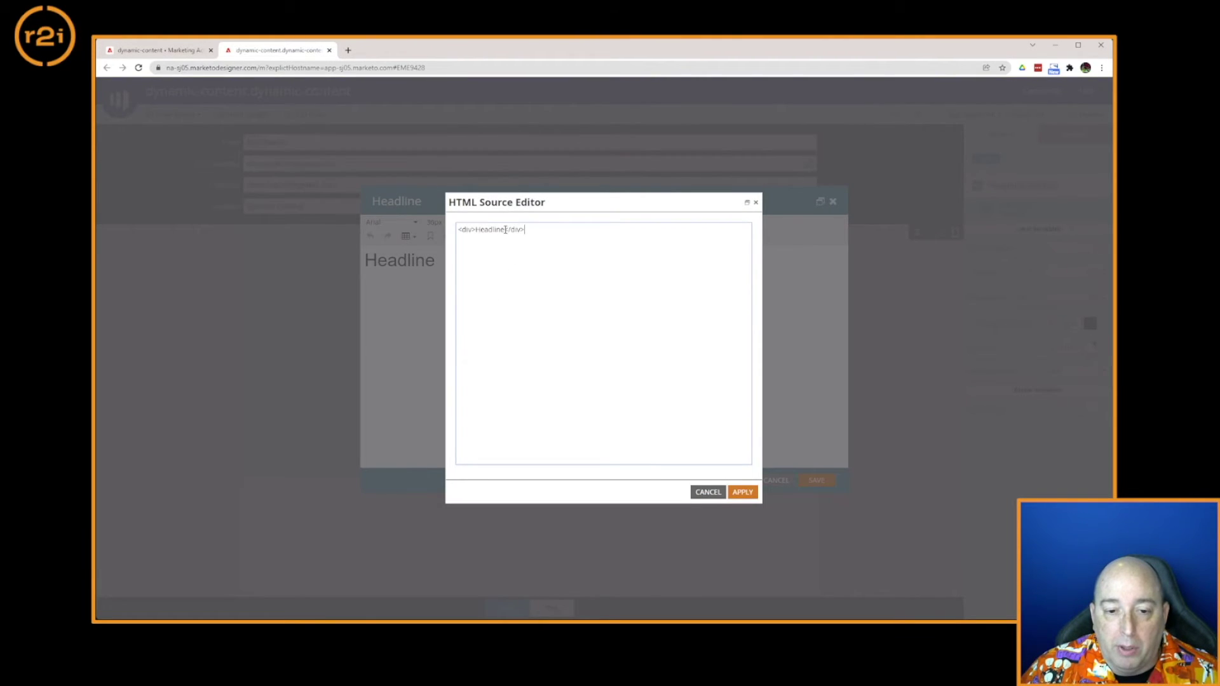
drag(506, 229, 475, 230)
text({{my.dynamic-greeting}})
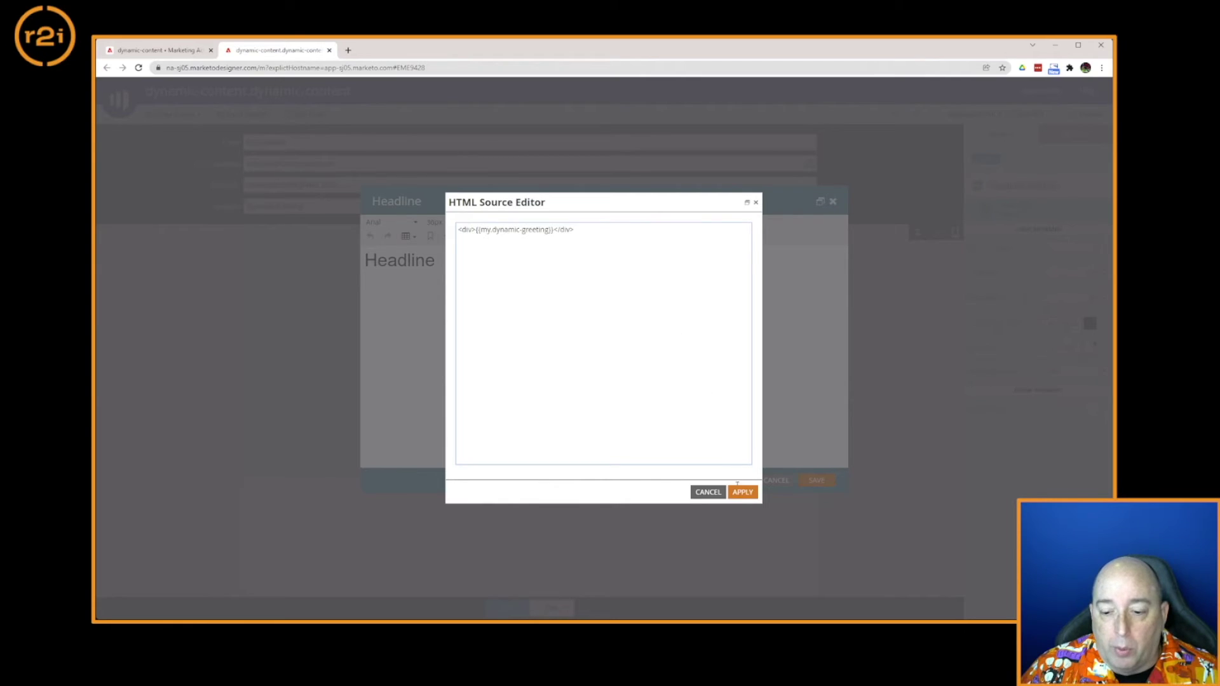
click(742, 492)
click(818, 481)
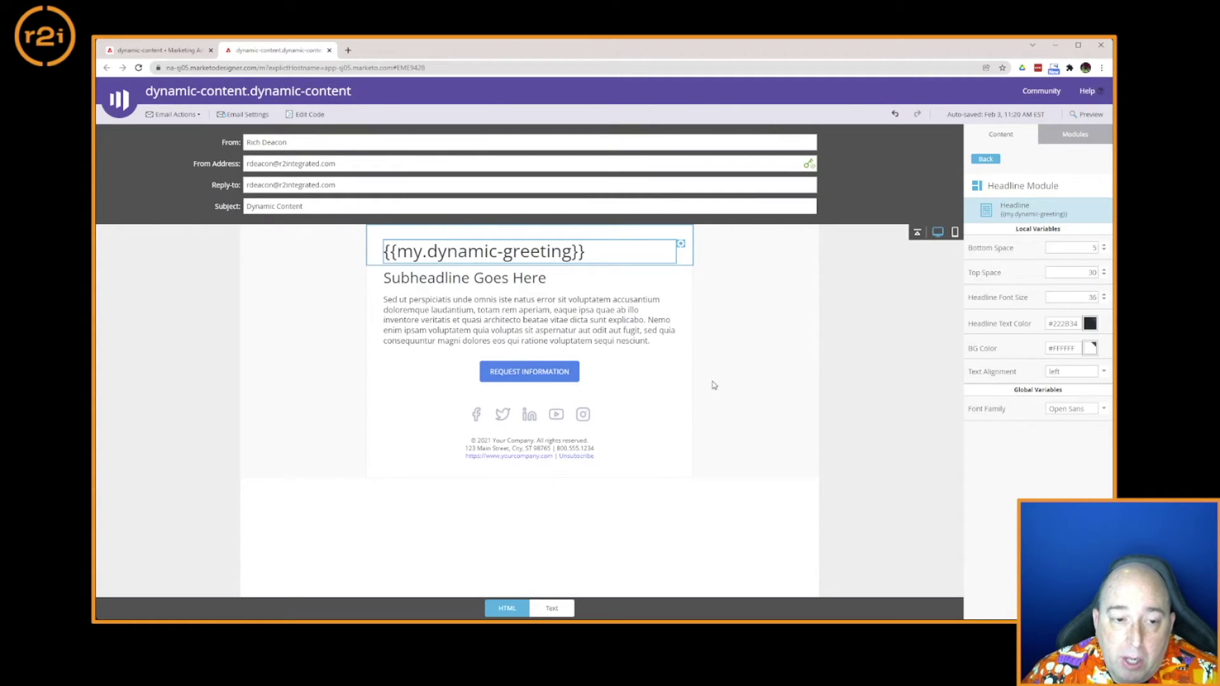
- Approve and close the dynamic-content email draft, and expand the program's Lists folder
click(173, 114)
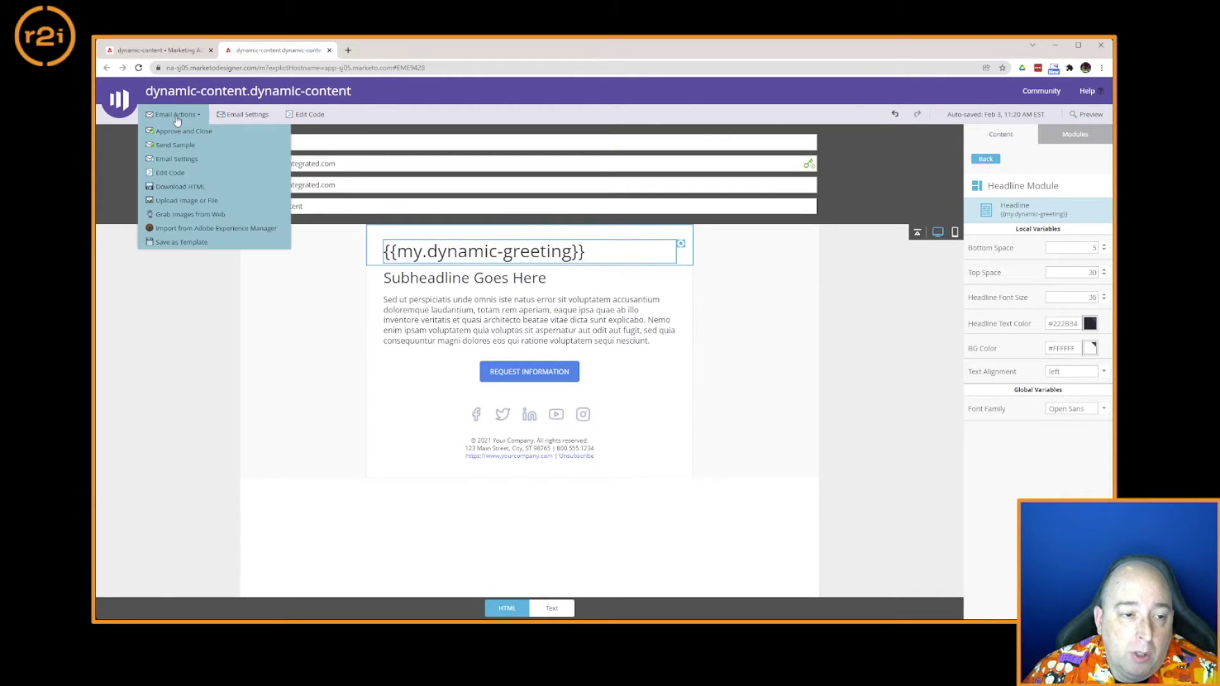
click(166, 128)
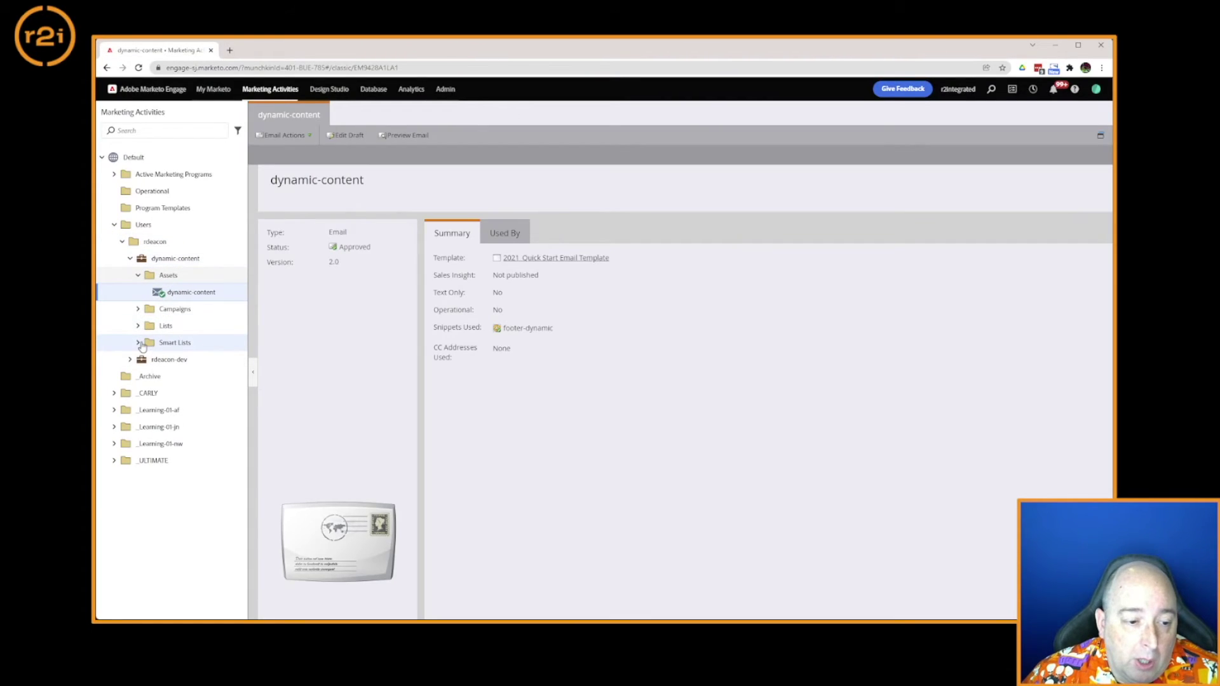
double_click(156, 327)
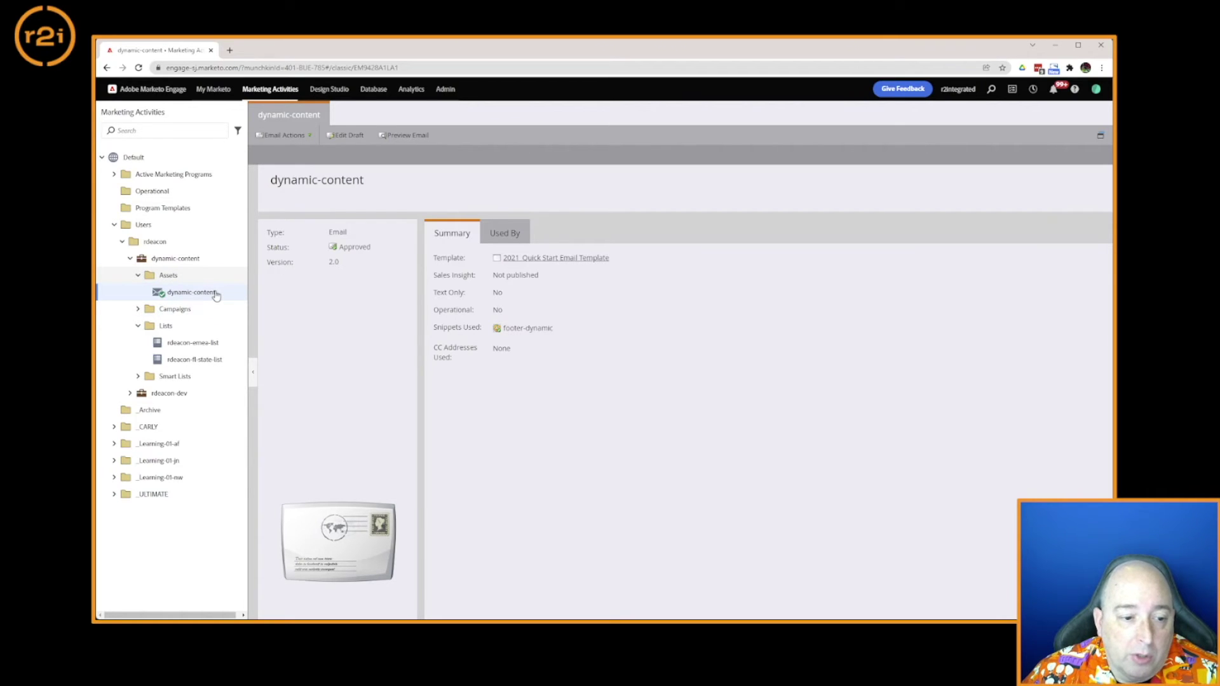
- Preview the dynamic-content email by list, using the program's fl-state list, and check the headline greeting
right_click(215, 292)
click(236, 310)
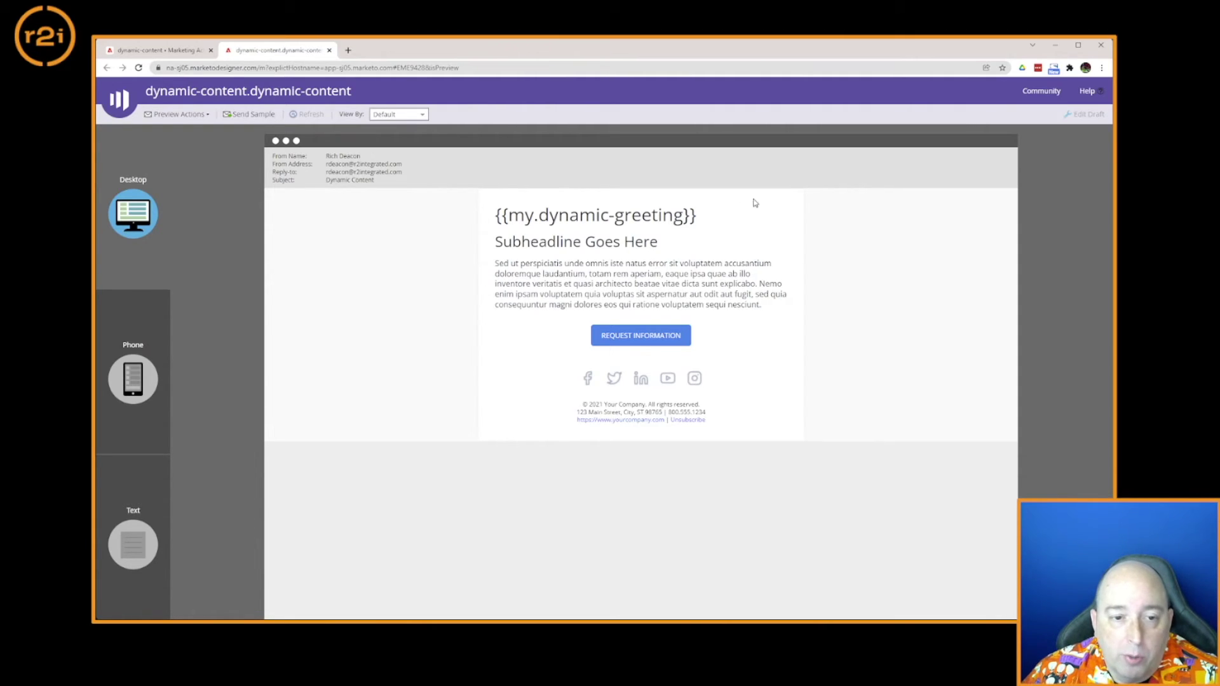
click(420, 116)
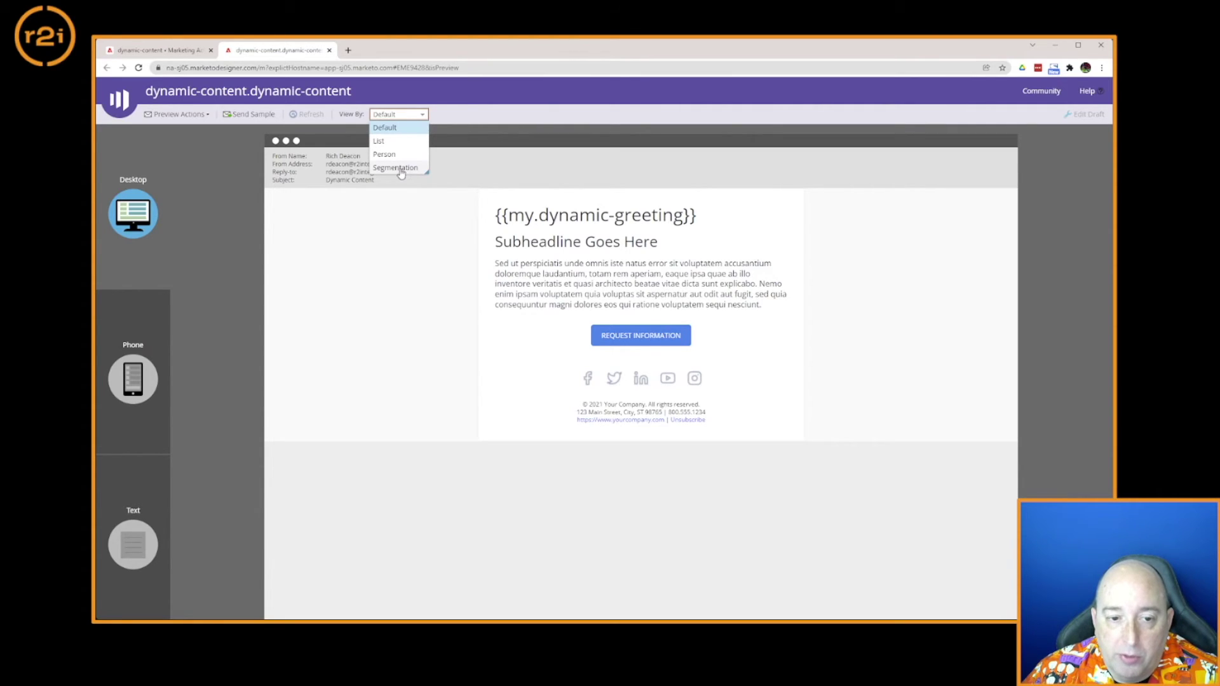
click(379, 140)
click(454, 115)
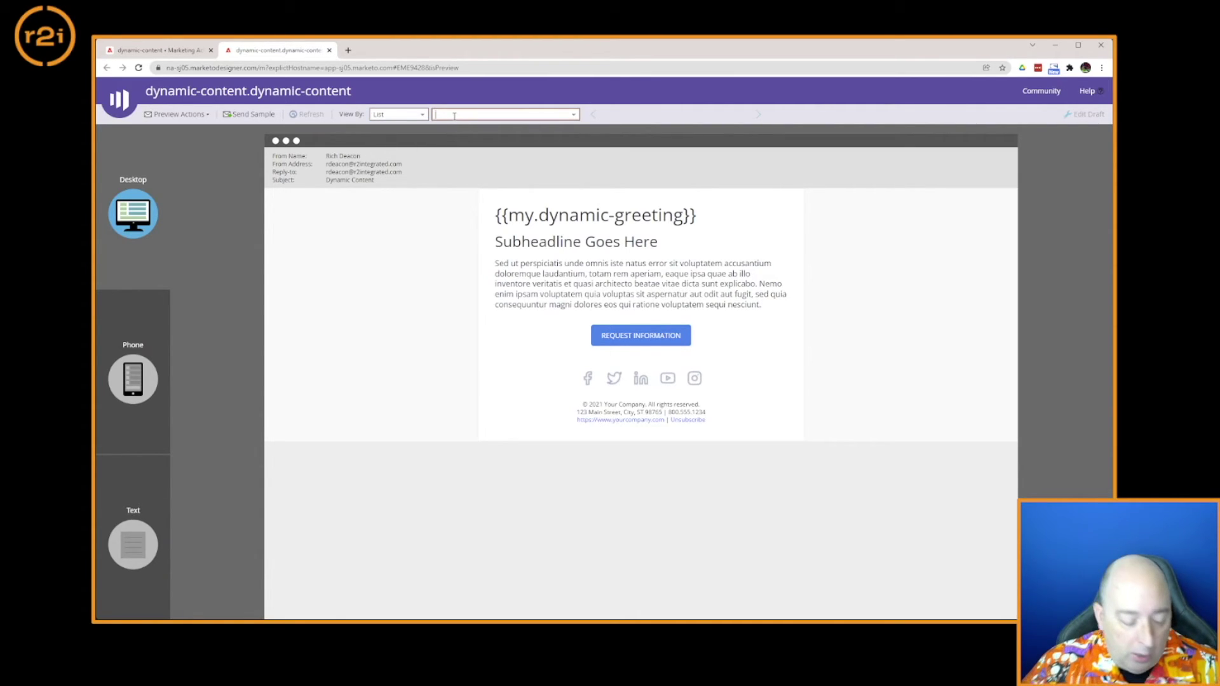
text(dy)
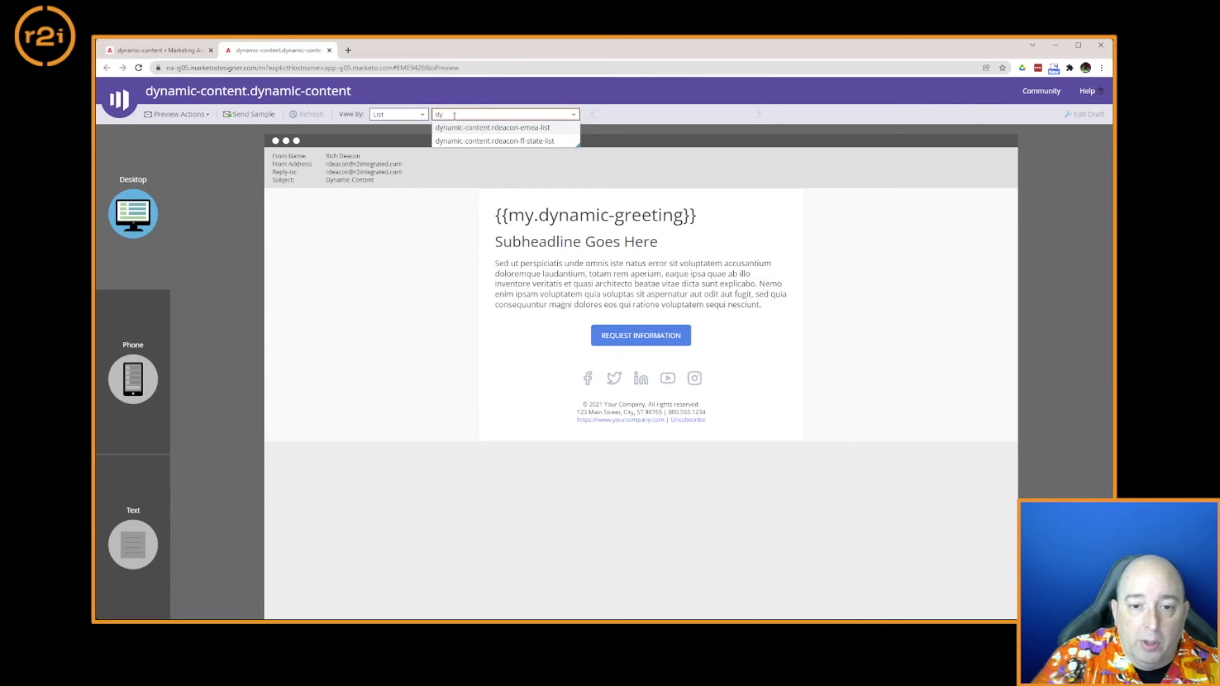
key(Down)
key(Return)
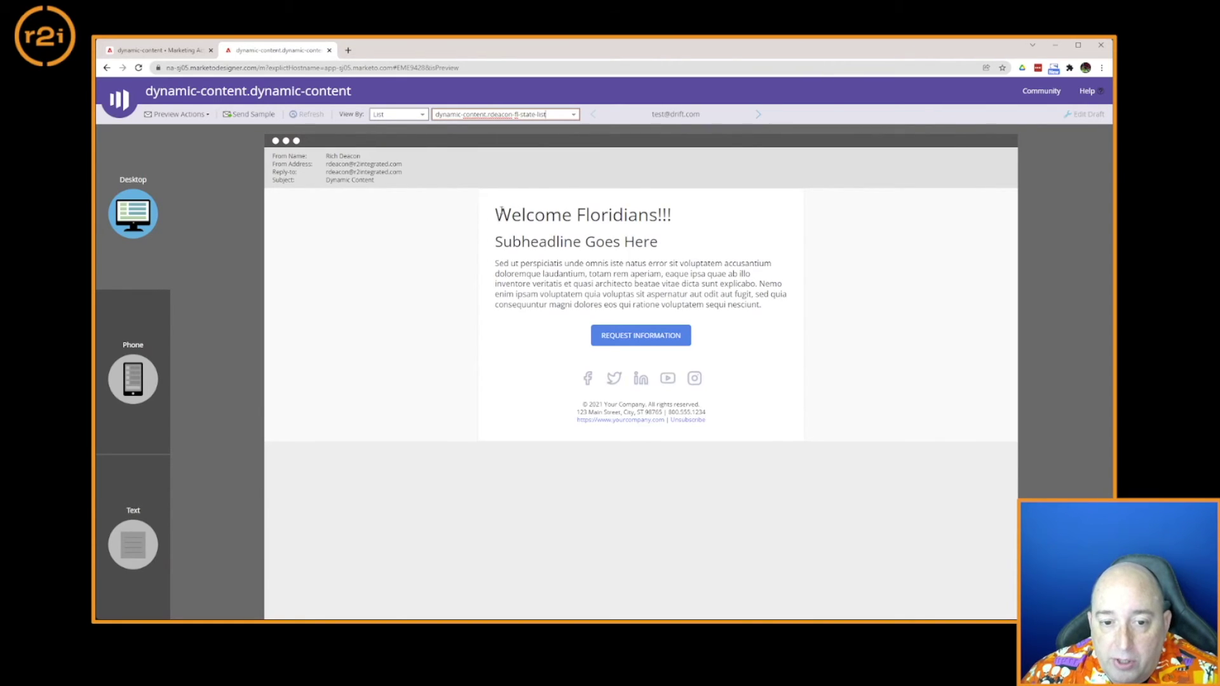
drag(496, 215, 673, 214)
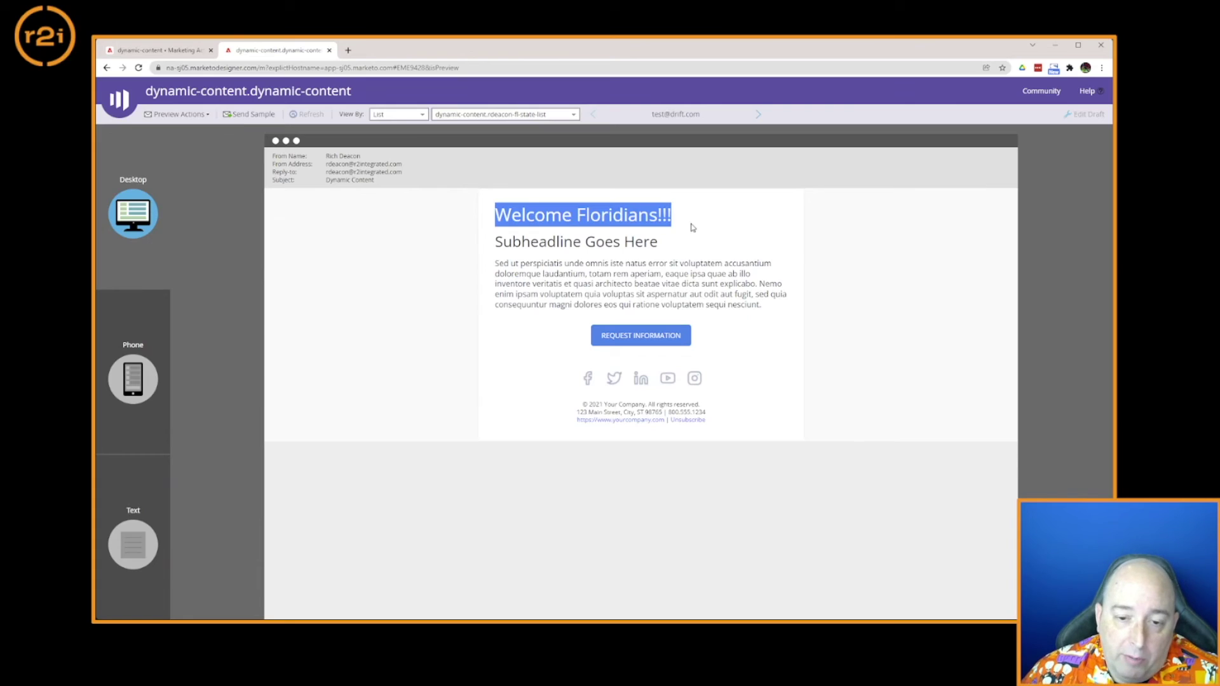
click(693, 227)
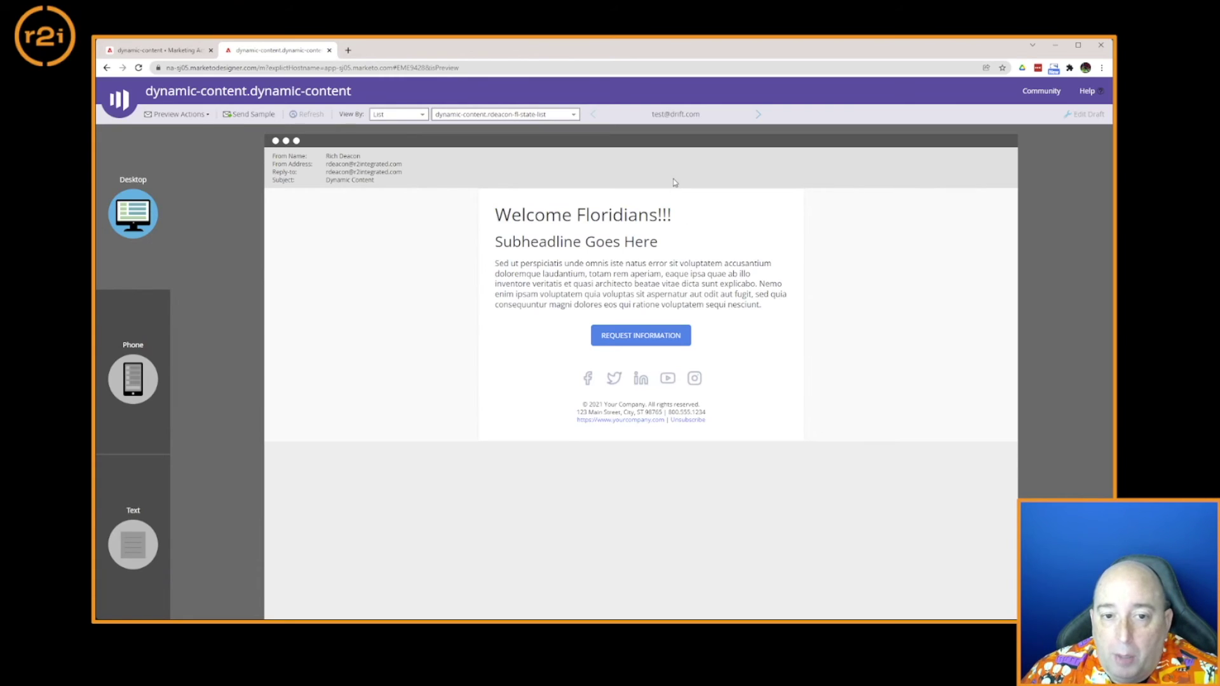
- Switch the preview to the program's emea list and check the headline greeting
click(573, 116)
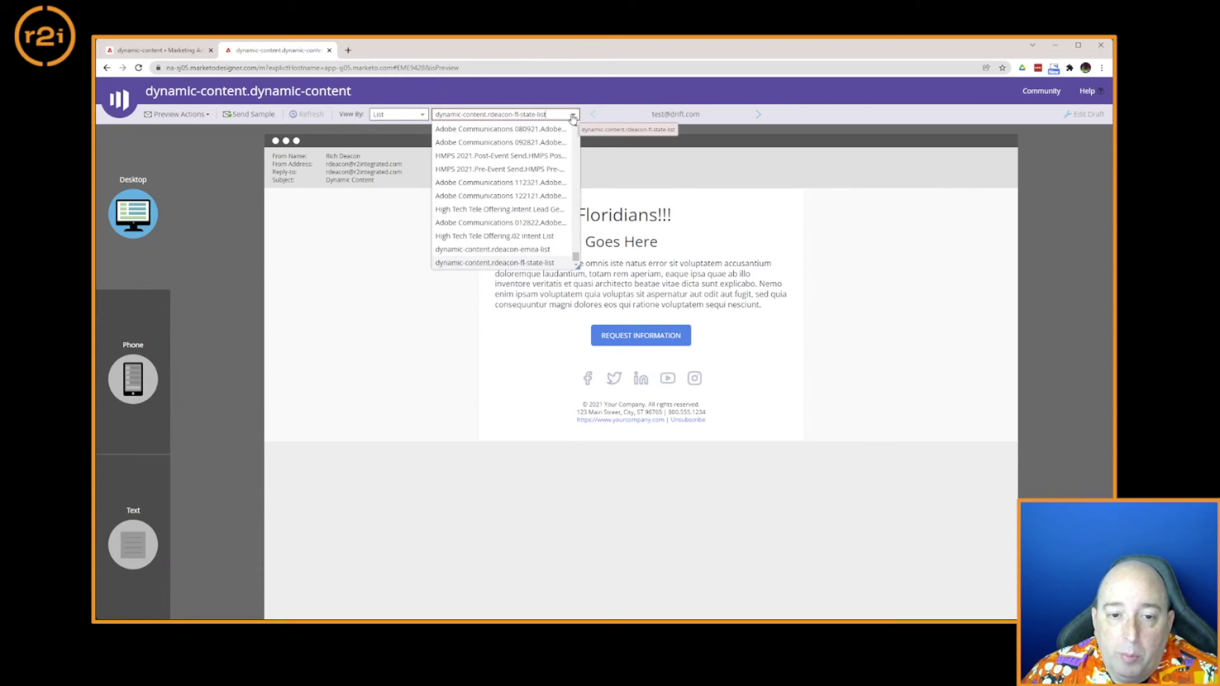
click(537, 250)
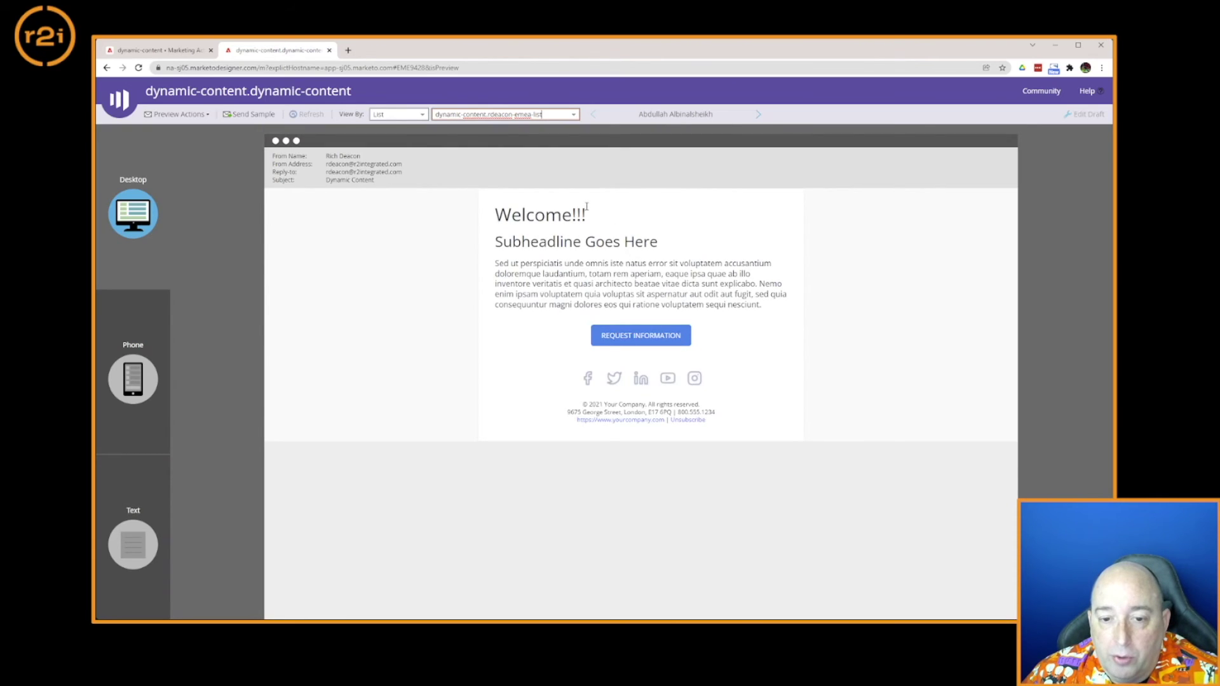
drag(588, 216, 477, 221)
click(468, 305)
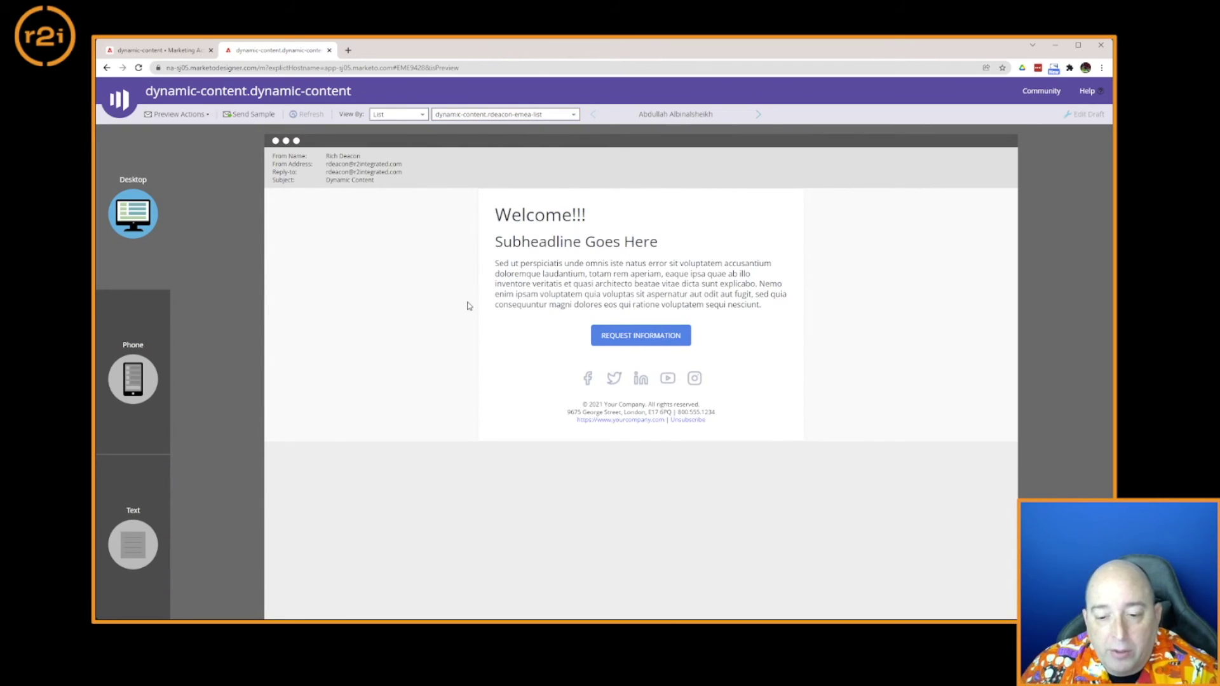
- View the preview by the Location segmentation with the EMEA segment, and check the footer address and headline token
click(573, 116)
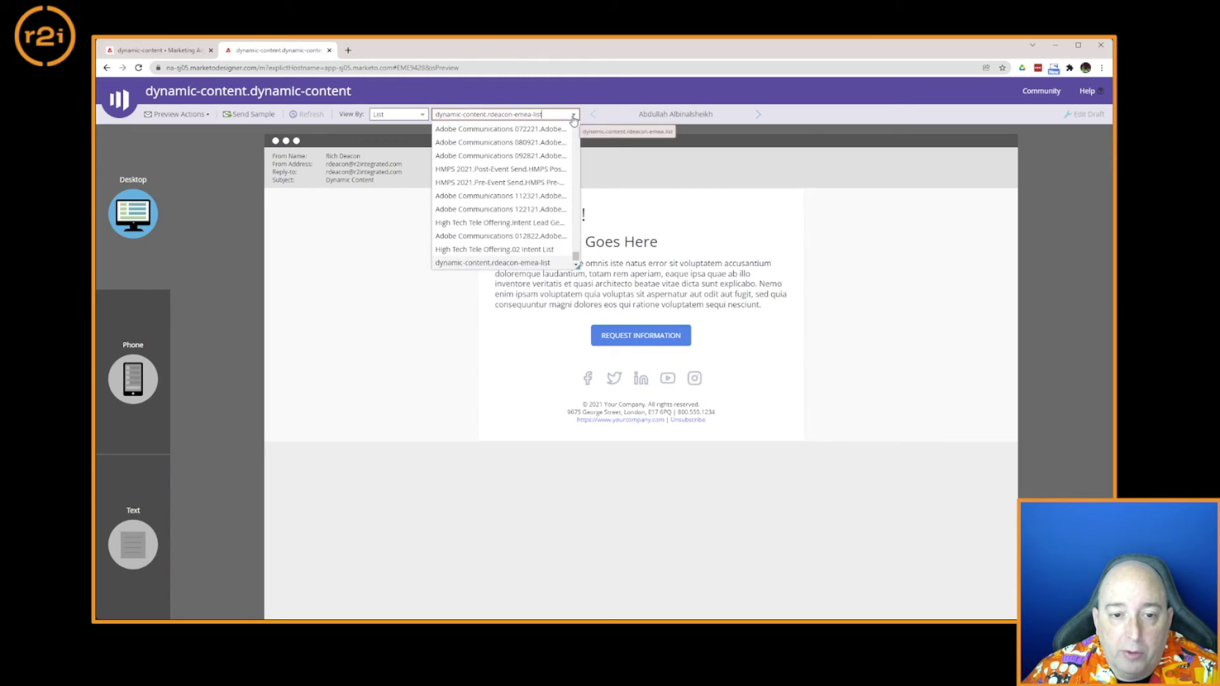
click(422, 115)
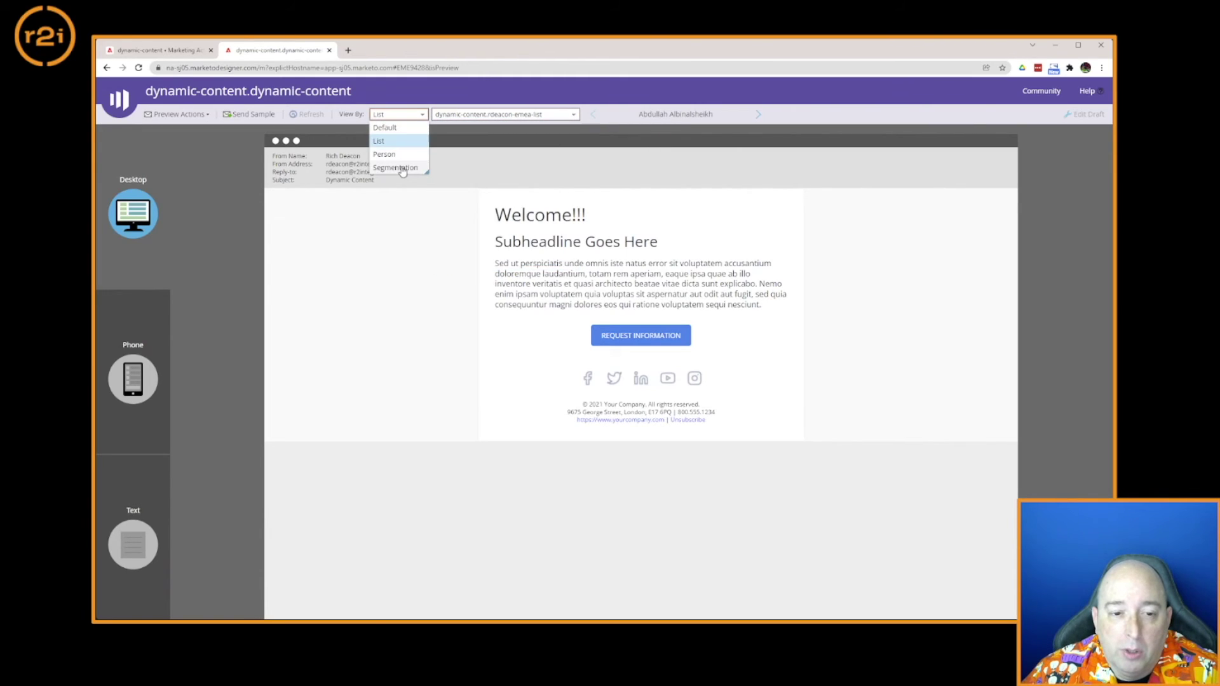
click(400, 169)
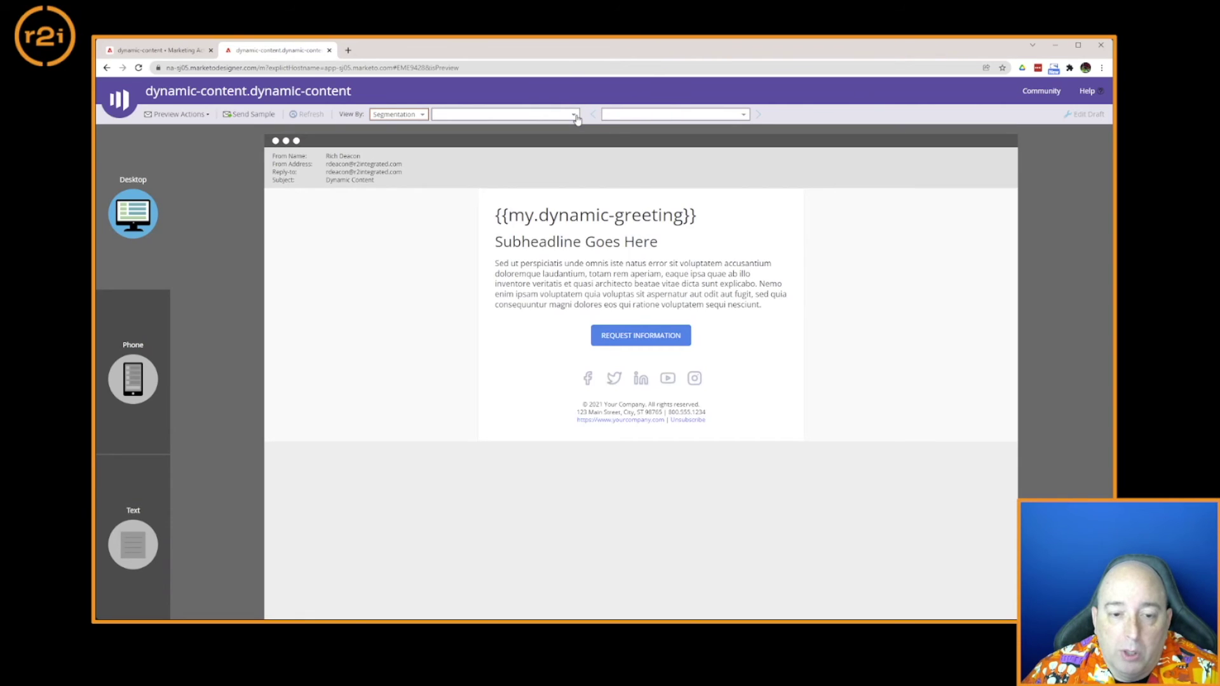
click(575, 115)
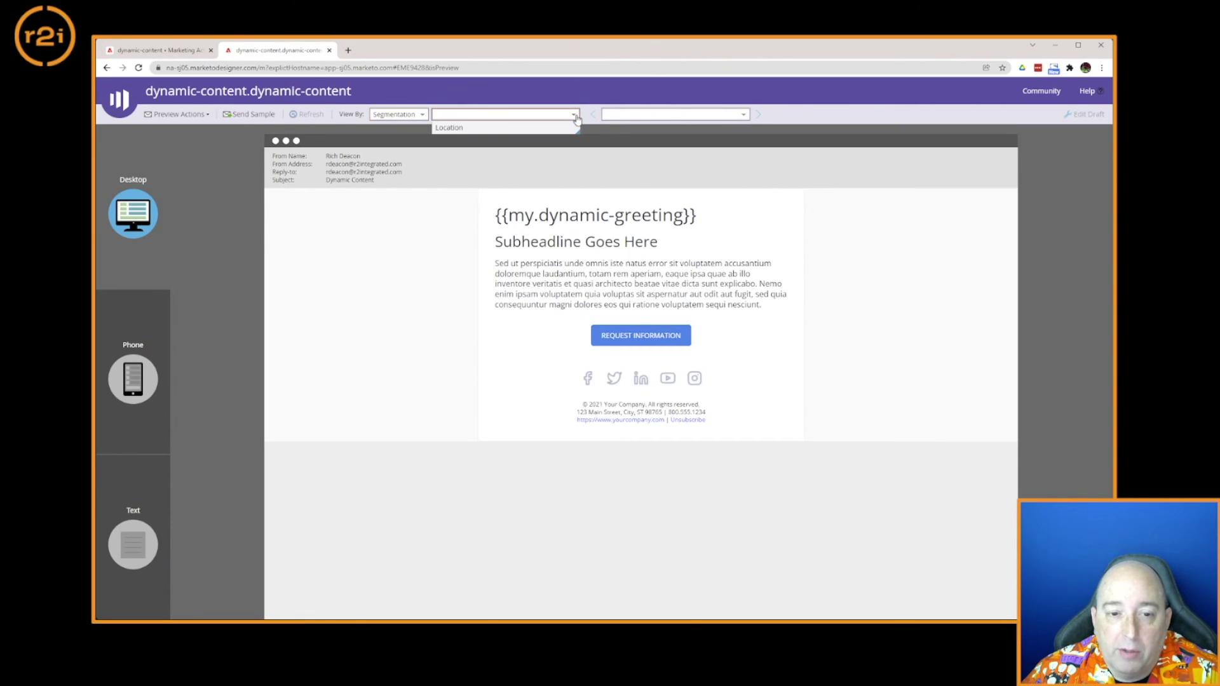
click(532, 129)
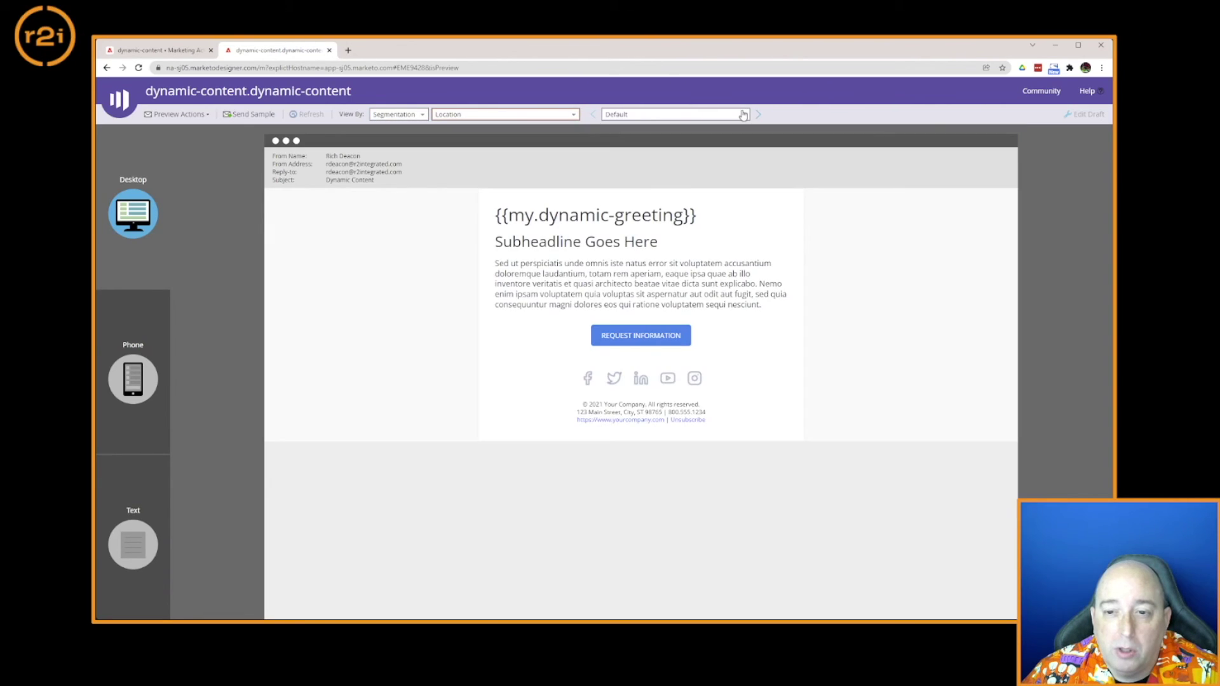
click(743, 115)
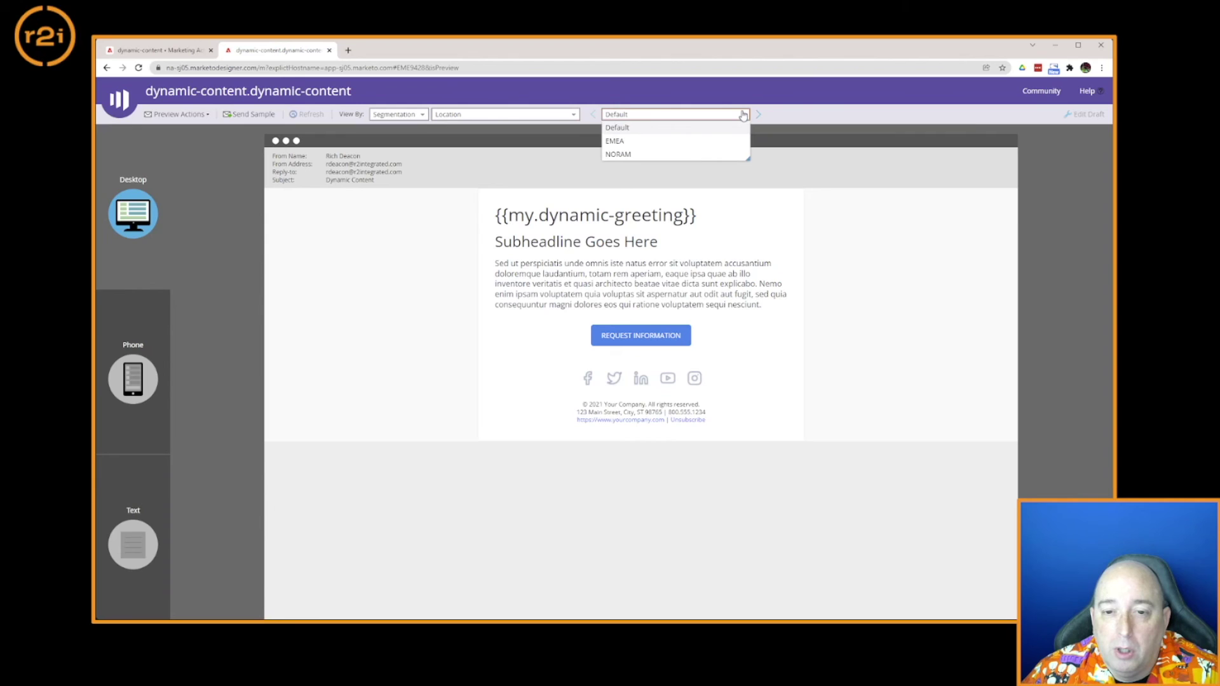
click(686, 142)
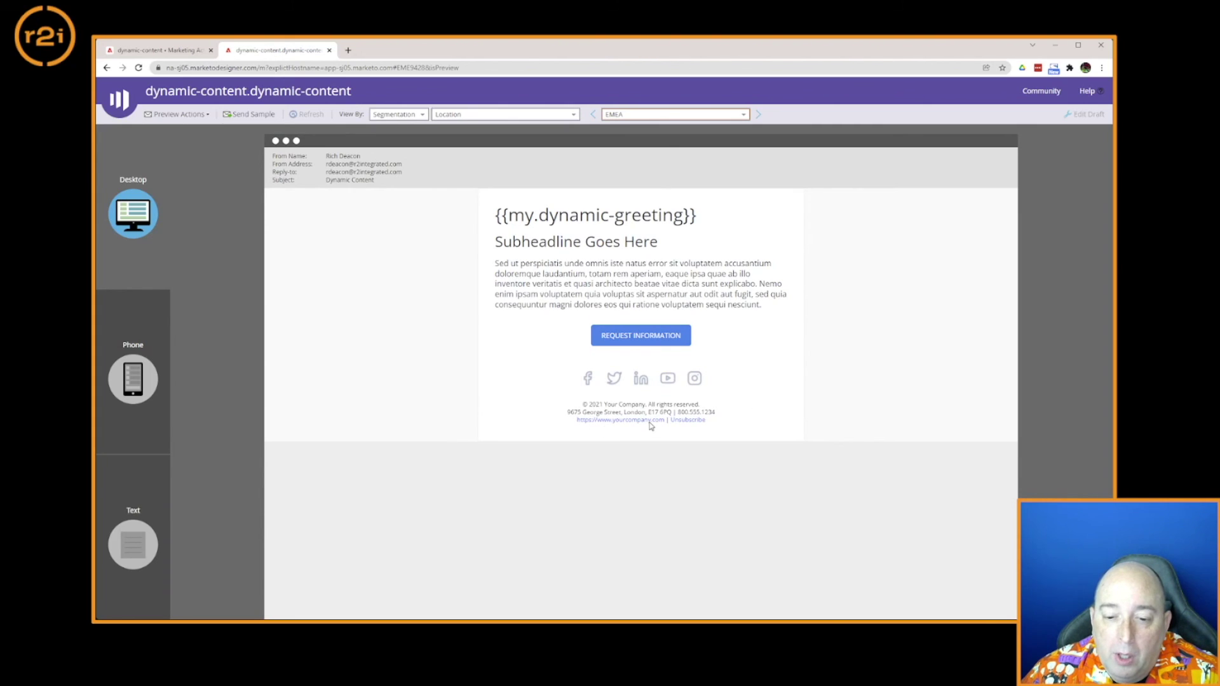
drag(720, 221, 491, 219)
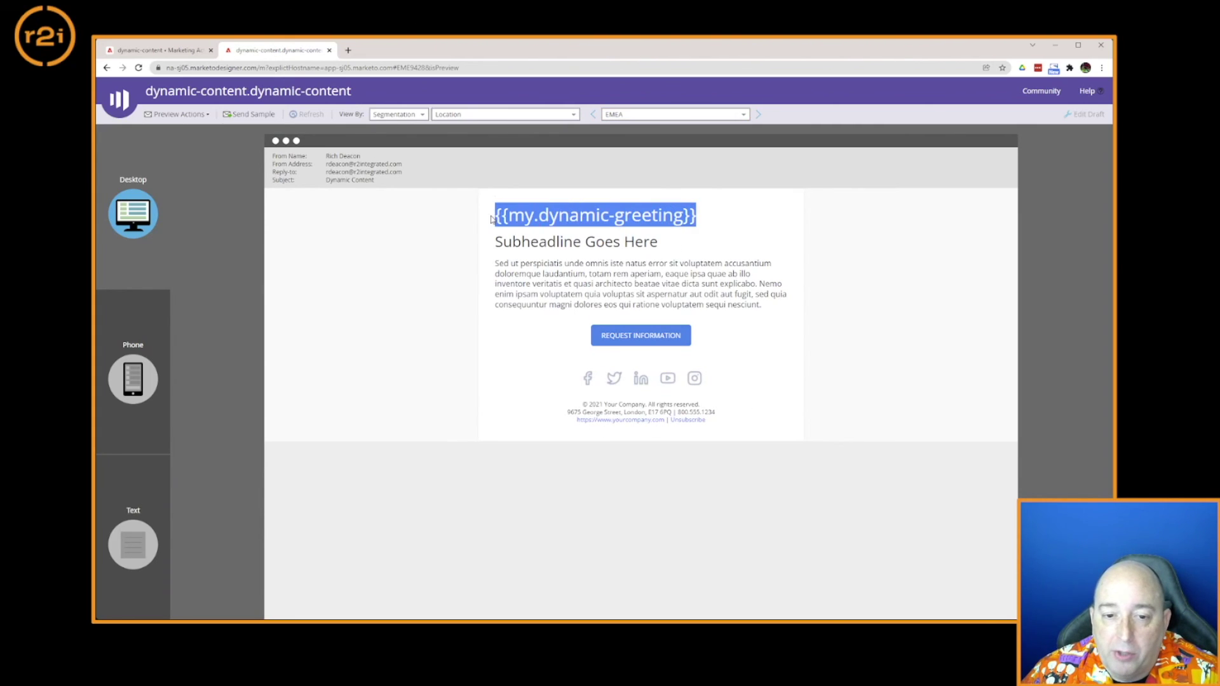